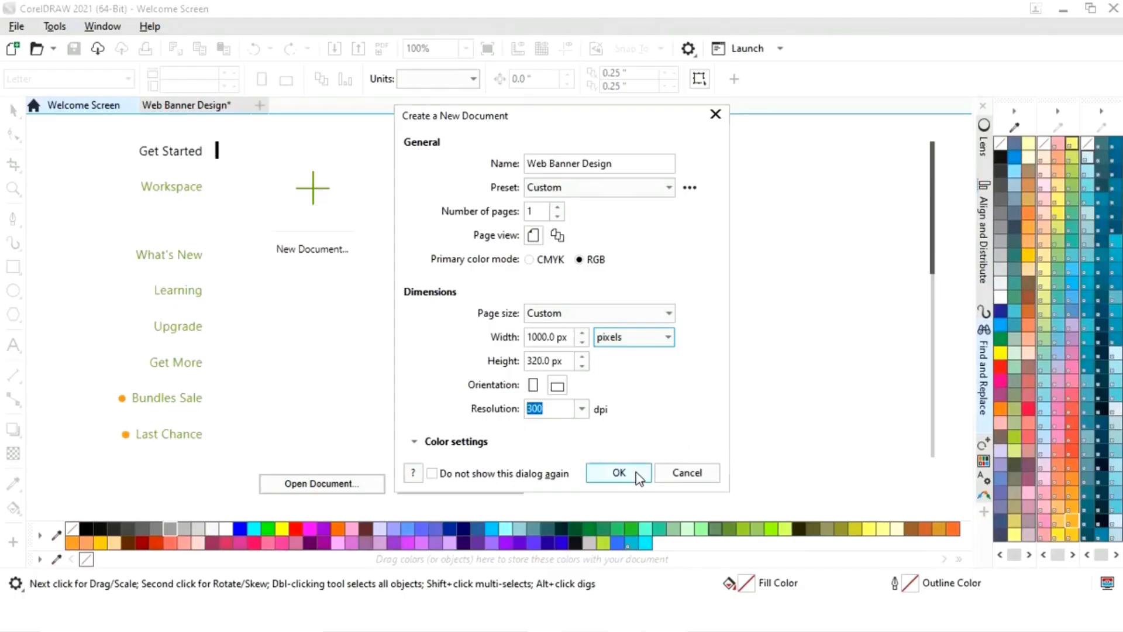
Step: Create a new 1000 × 320 px RGB document named Web Banner Design at 300 dpi
{"action": "left_click", "coordinate": [631, 165]}
{"action": "left_click_drag", "start_coordinate": [612, 164], "coordinate": [516, 161]}
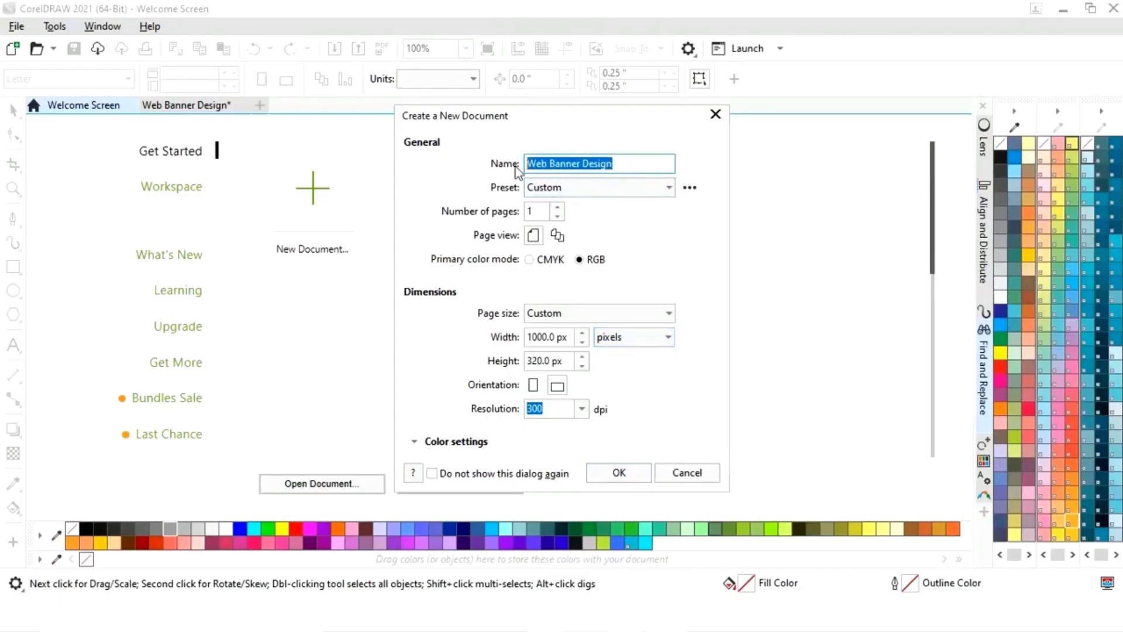
{"action": "left_click", "coordinate": [620, 473]}
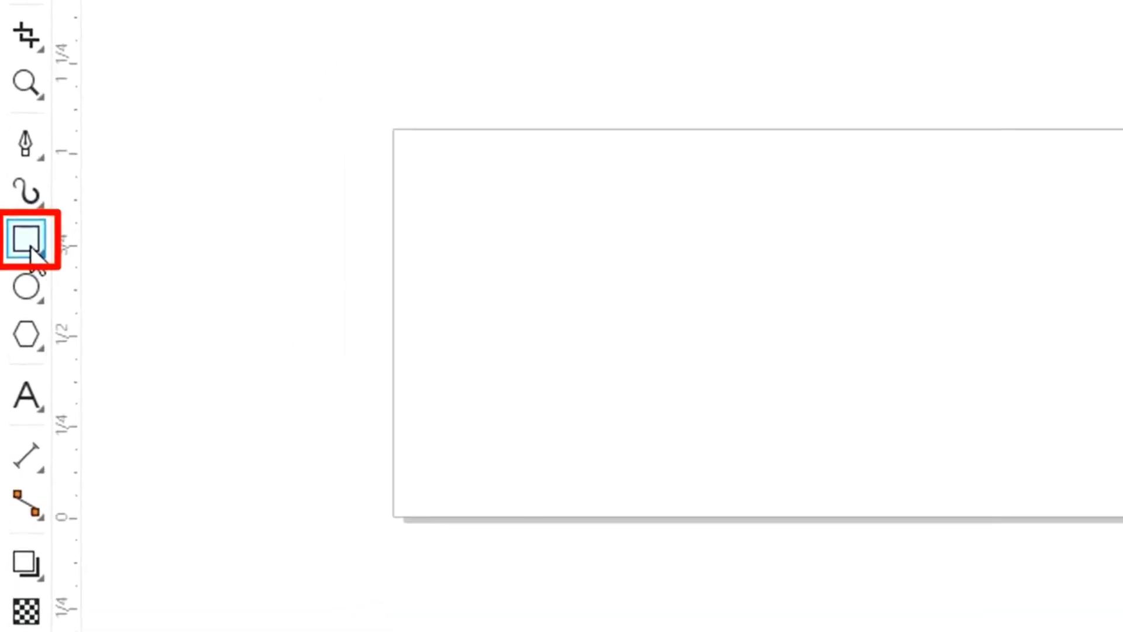
Step: Draw a rectangle over the page and set its size to 1000 × 320 px
{"action": "left_click", "coordinate": [13, 266]}
{"action": "left_click_drag", "start_coordinate": [355, 191], "coordinate": [1122, 486]}
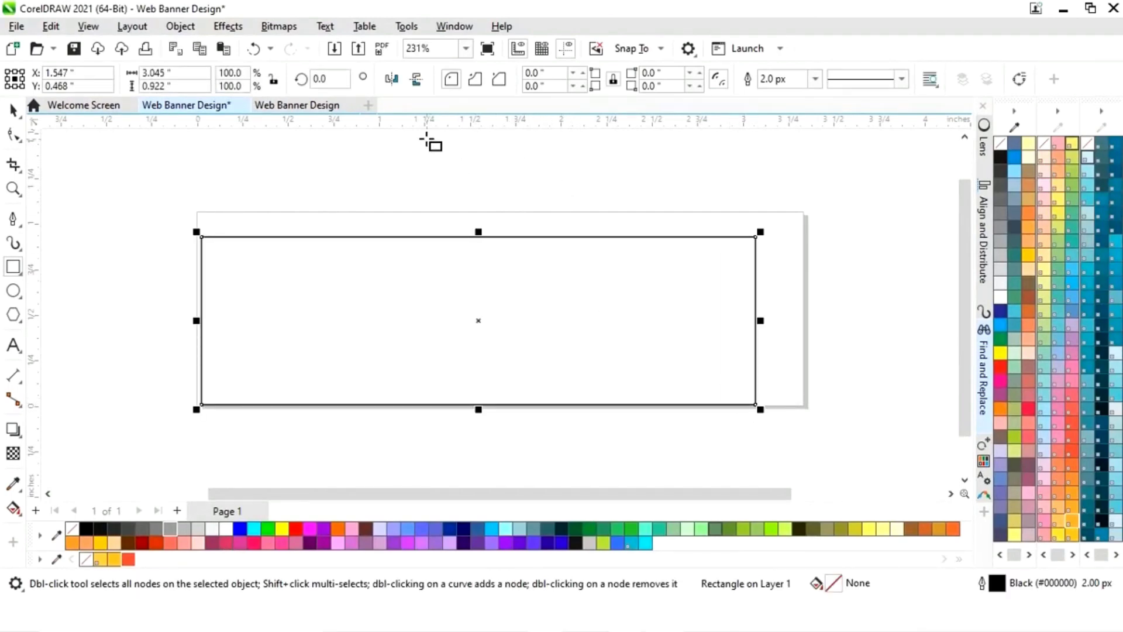
{"action": "left_click", "coordinate": [13, 110]}
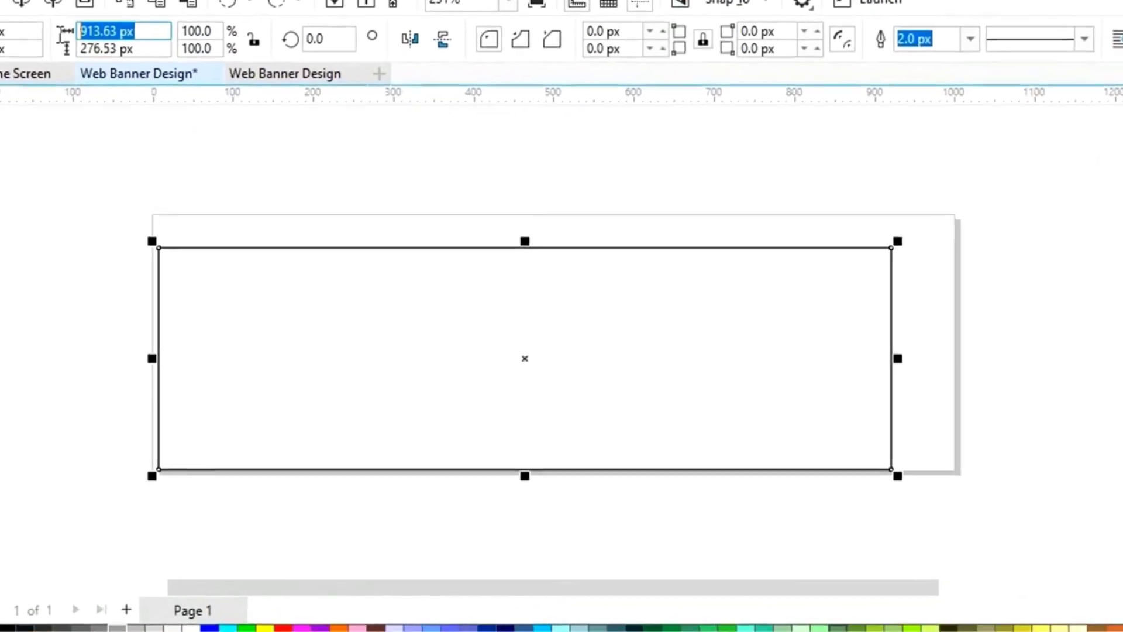
{"action": "type", "text": "1000"}
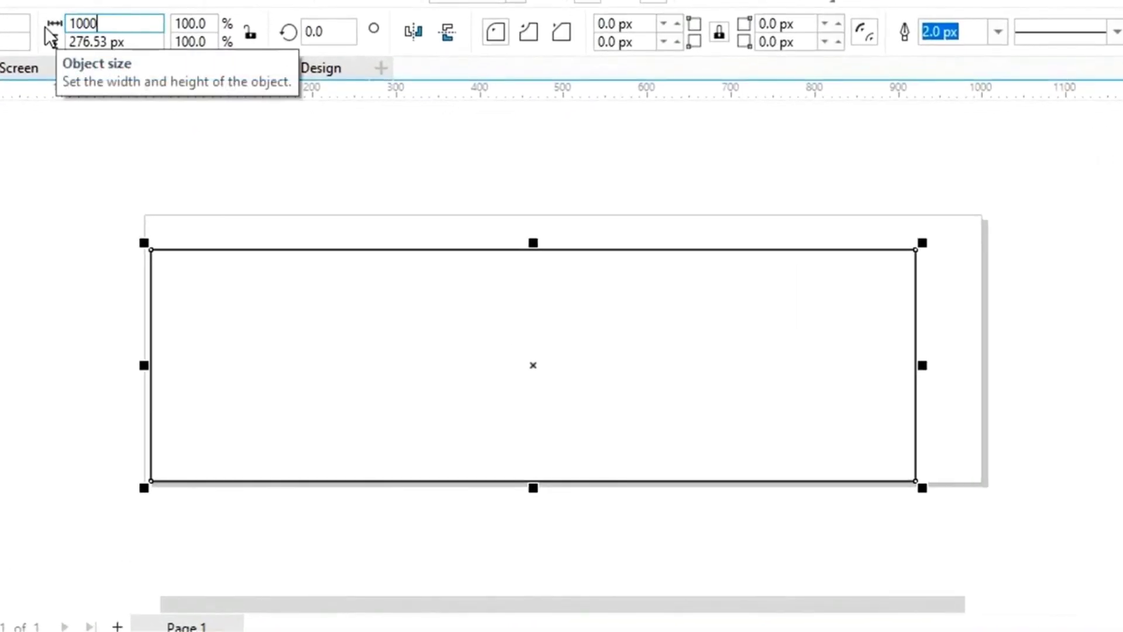
{"action": "key", "text": "Tab"}
{"action": "type", "text": "3"}
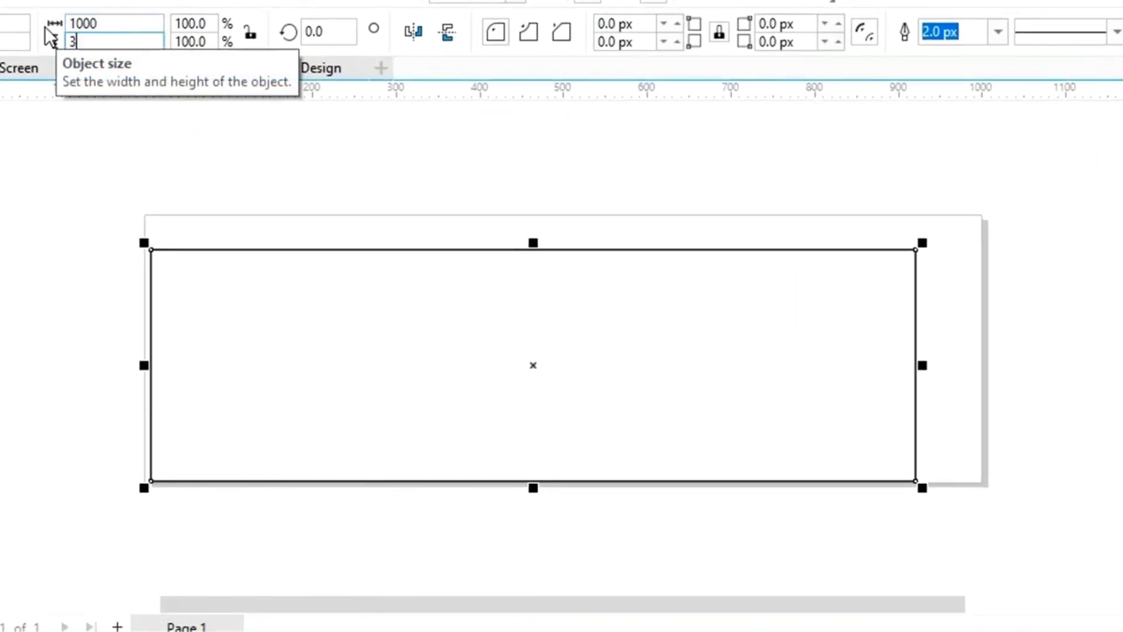
{"action": "key", "text": "Return"}
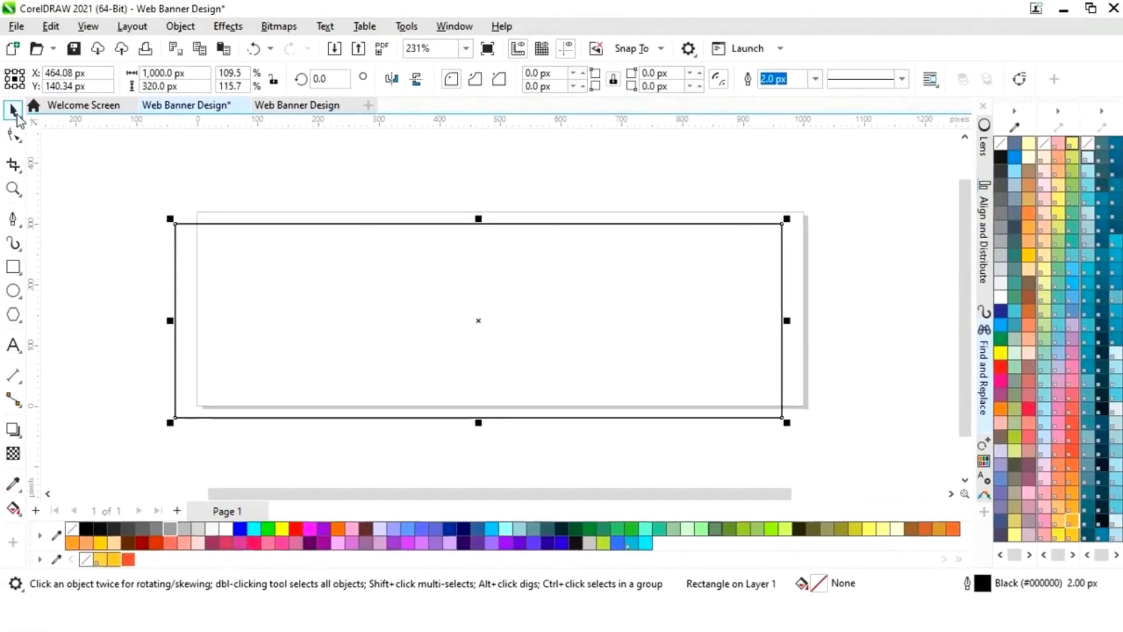
Step: Align the rectangle's centre horizontally and vertically to the specified point X 500 px, Y 160 px
{"action": "left_click", "coordinate": [985, 257]}
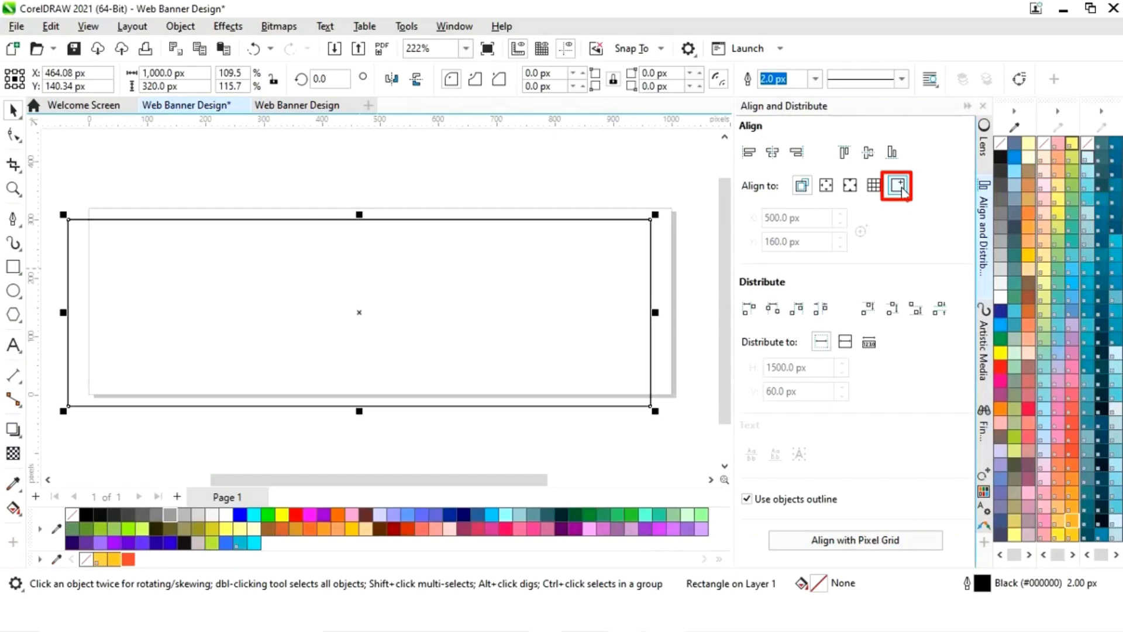
{"action": "left_click", "coordinate": [901, 186]}
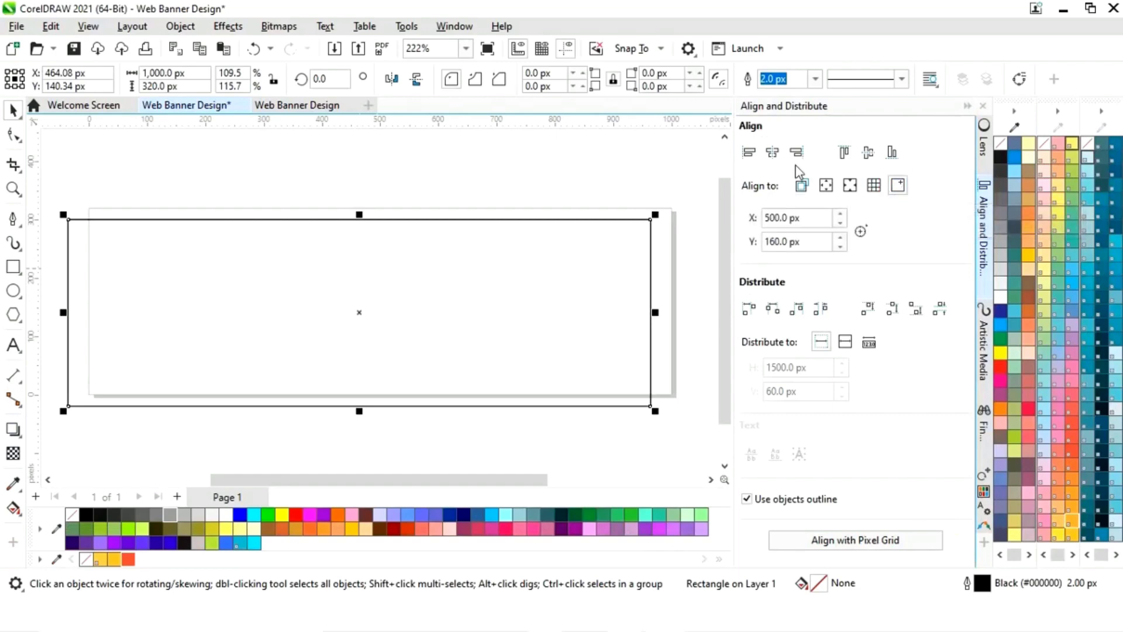
{"action": "left_click", "coordinate": [773, 153]}
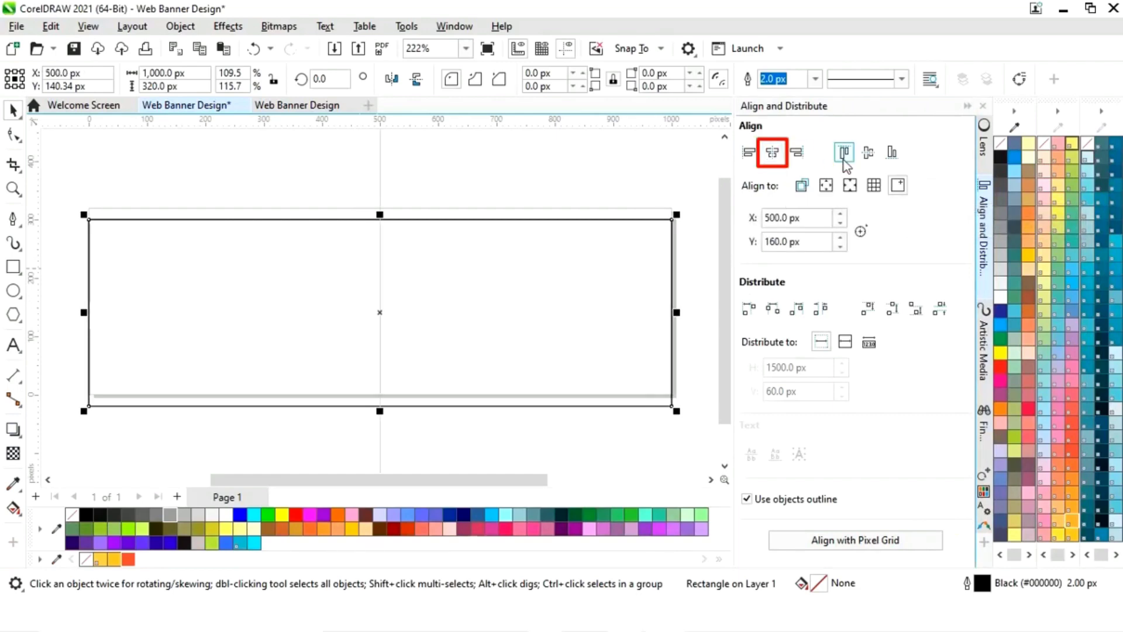
{"action": "left_click", "coordinate": [868, 152]}
{"action": "left_click", "coordinate": [968, 107]}
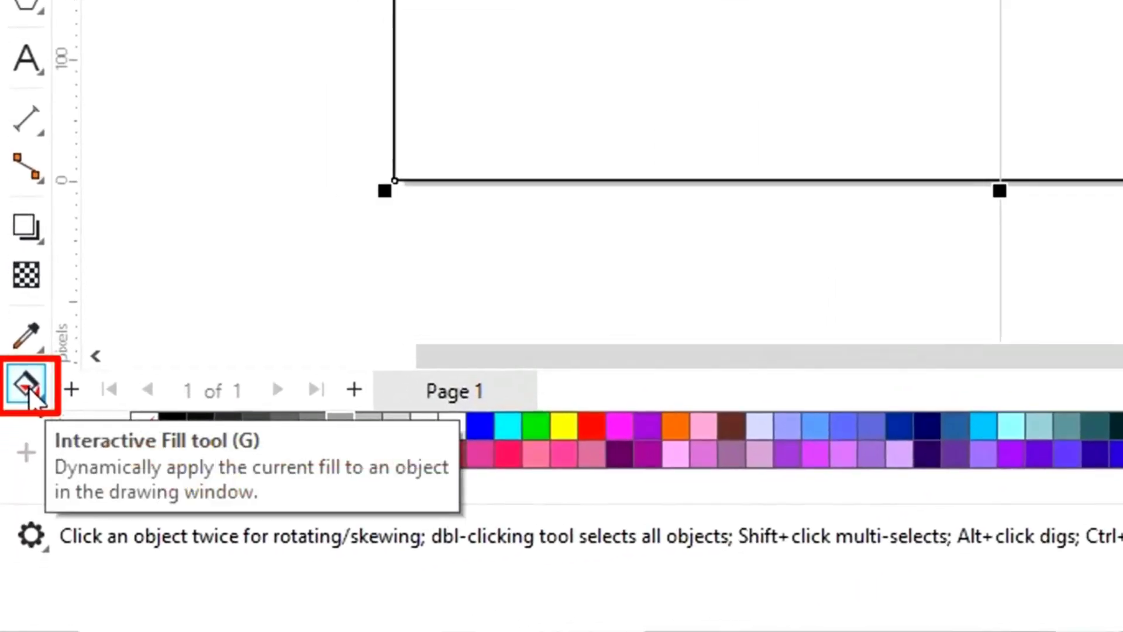
Step: Apply a left-to-right linear fountain fill across the rectangle and sample the document palette's yellow (#FEC22B) for its start colour
{"action": "left_click", "coordinate": [28, 387]}
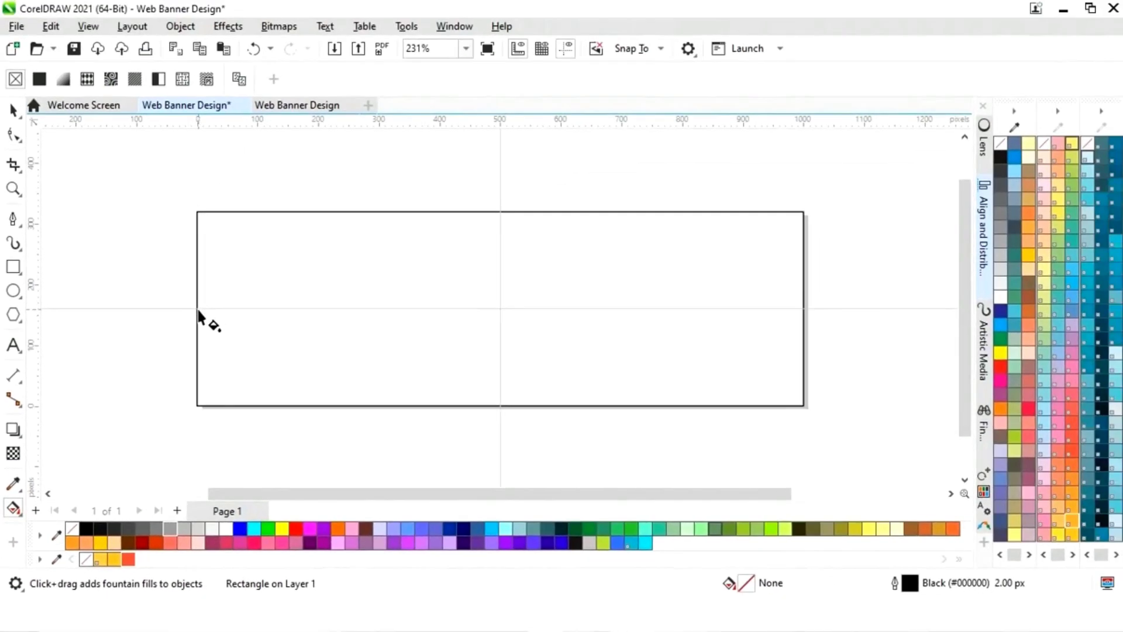
{"action": "left_click_drag", "start_coordinate": [197, 310], "coordinate": [802, 309]}
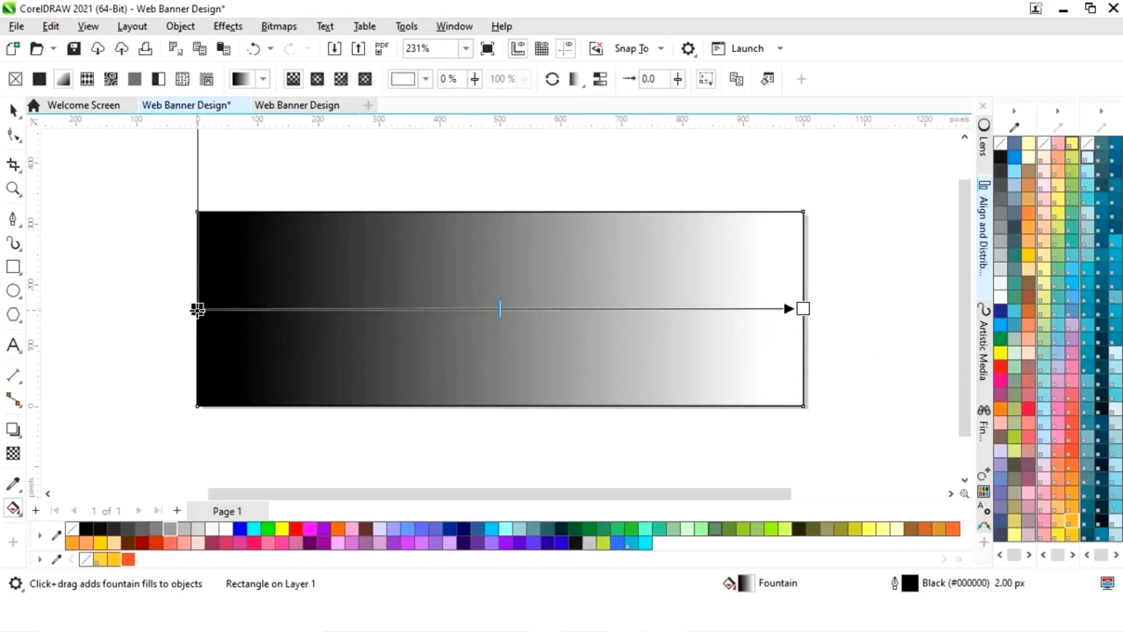
{"action": "left_click", "coordinate": [197, 310]}
{"action": "left_click", "coordinate": [168, 329]}
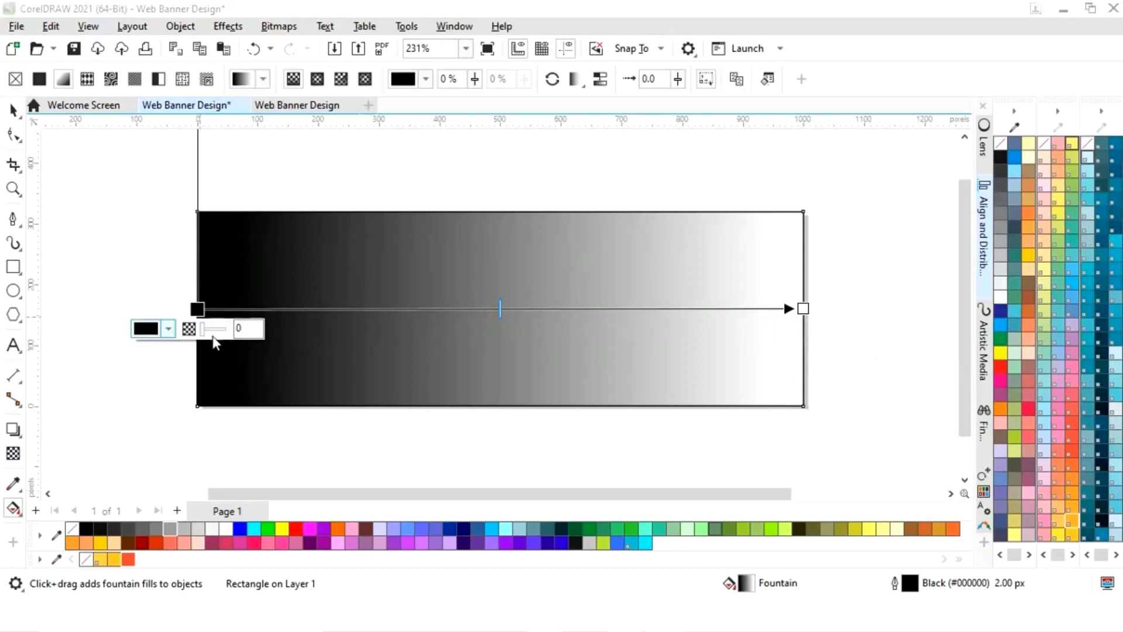
{"action": "left_click", "coordinate": [291, 571]}
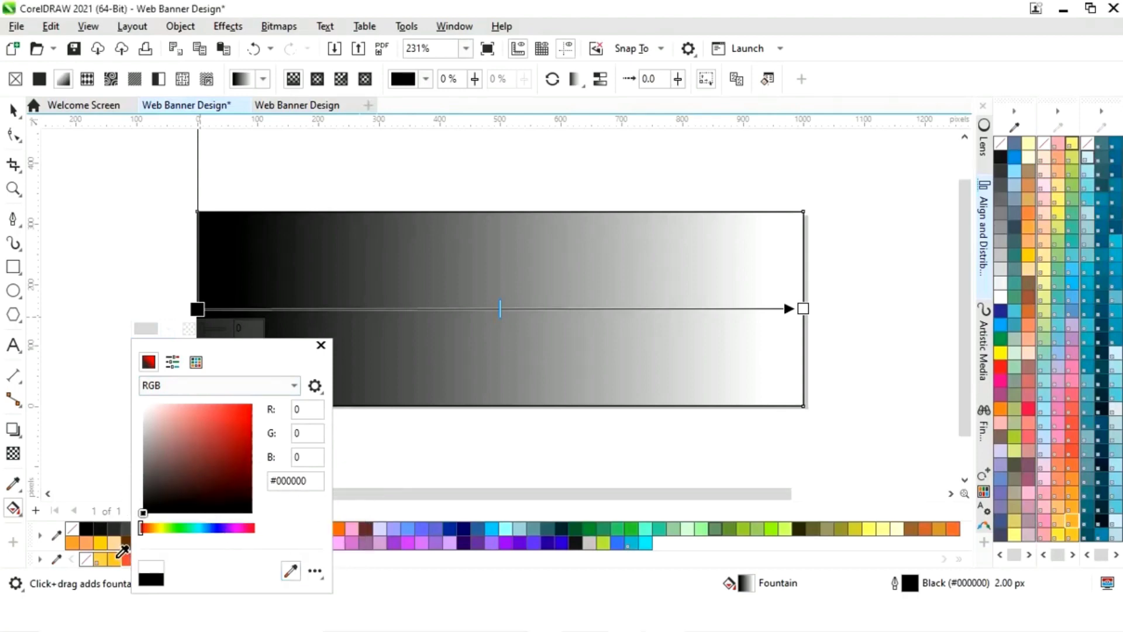
{"action": "left_click", "coordinate": [120, 553]}
{"action": "left_click", "coordinate": [321, 326]}
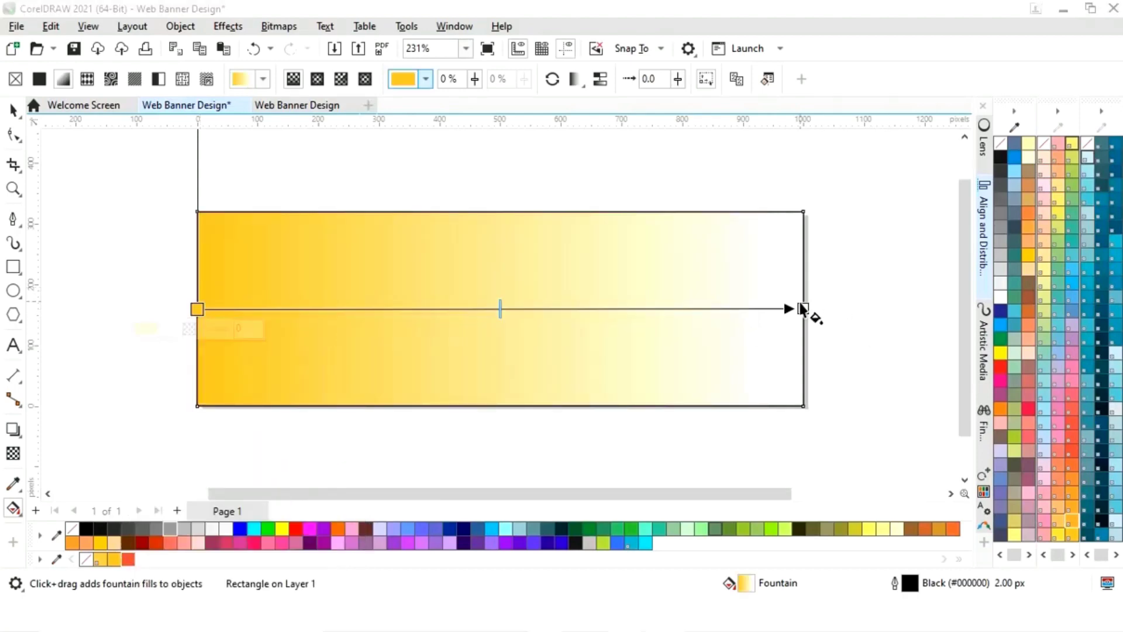
Step: Set the fountain fill's end colour to the document palette's orange-red, R239 G75 B58 (#EF4B3A)
{"action": "left_click", "coordinate": [802, 308]}
{"action": "left_click", "coordinate": [775, 331]}
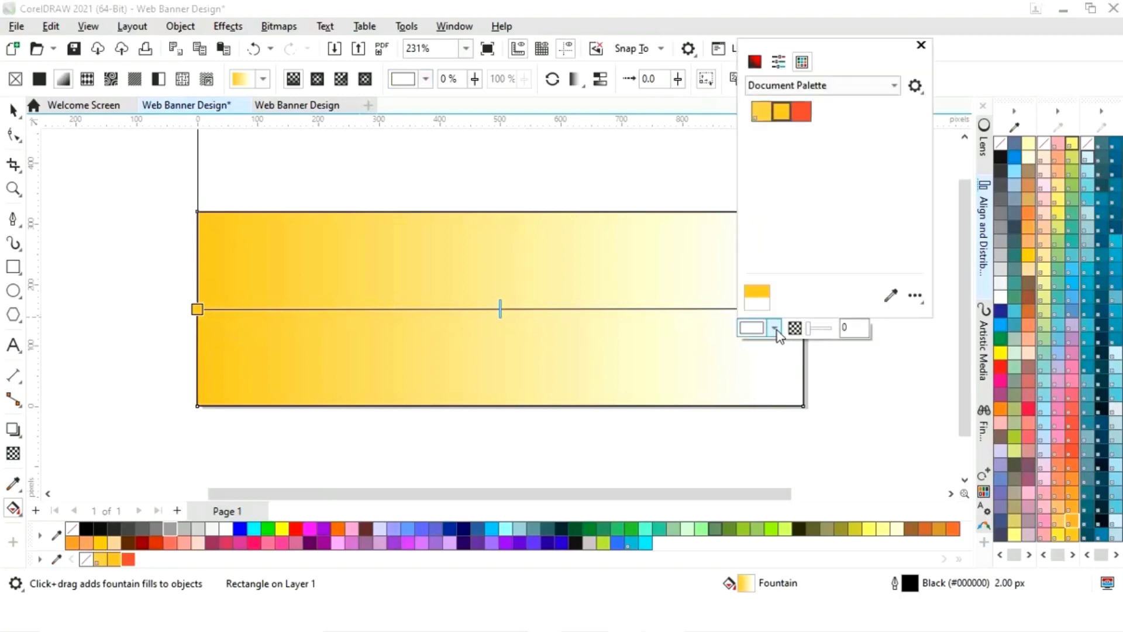
{"action": "left_click", "coordinate": [897, 270]}
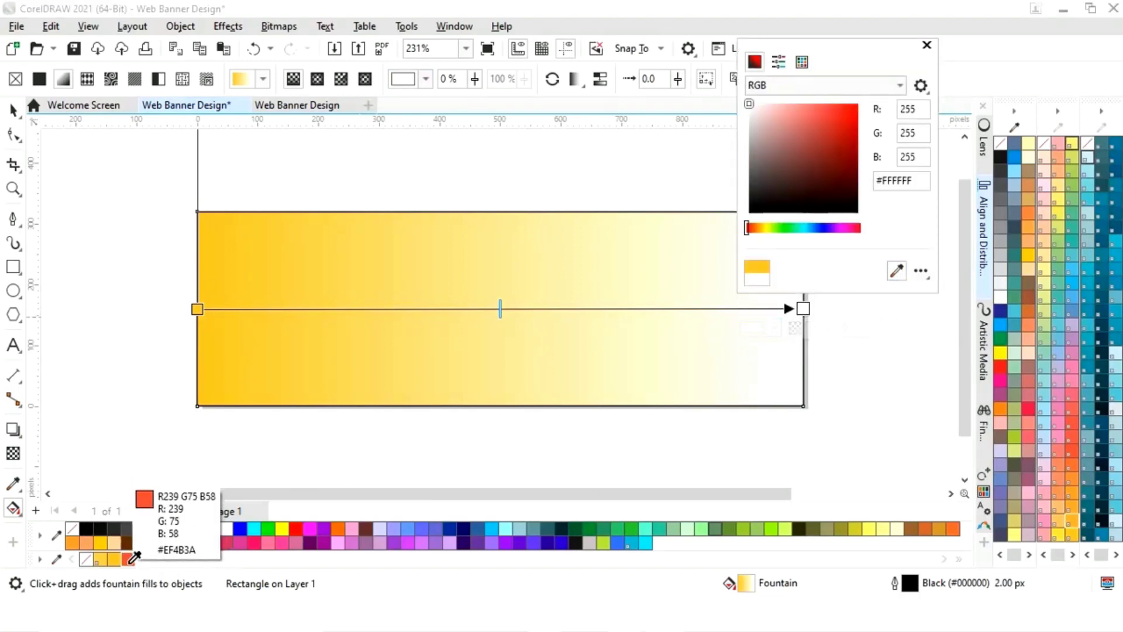
{"action": "left_click", "coordinate": [128, 558]}
{"action": "left_click", "coordinate": [926, 45]}
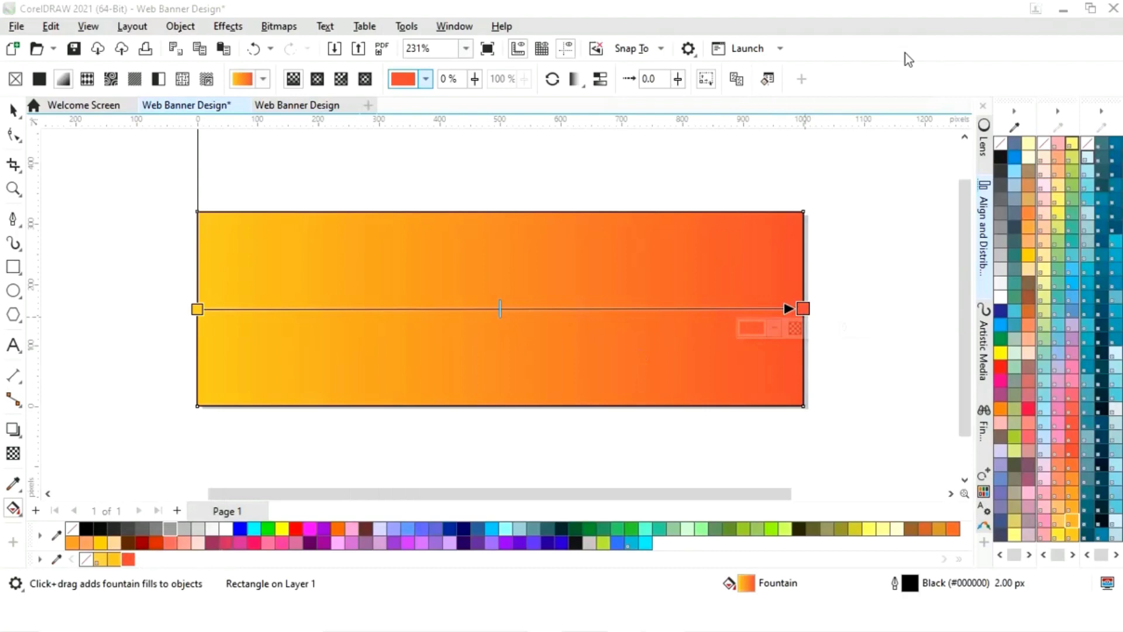
Step: Remove the outline from the gradient rectangle and deselect it
{"action": "left_click", "coordinate": [13, 110]}
{"action": "right_click", "coordinate": [72, 529]}
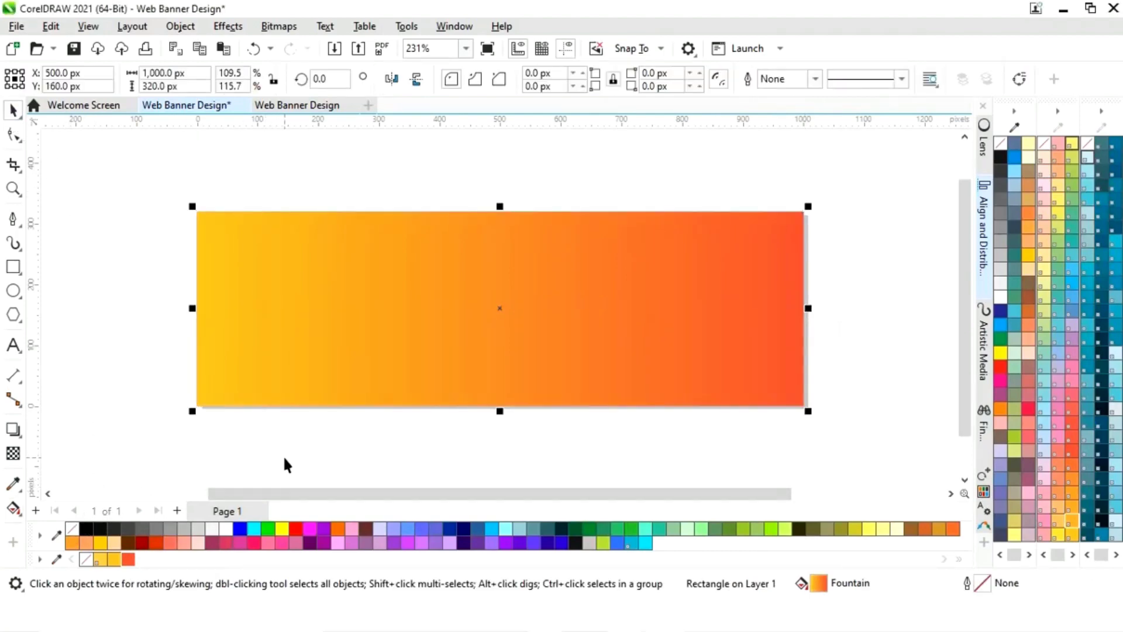
{"action": "left_click", "coordinate": [333, 448]}
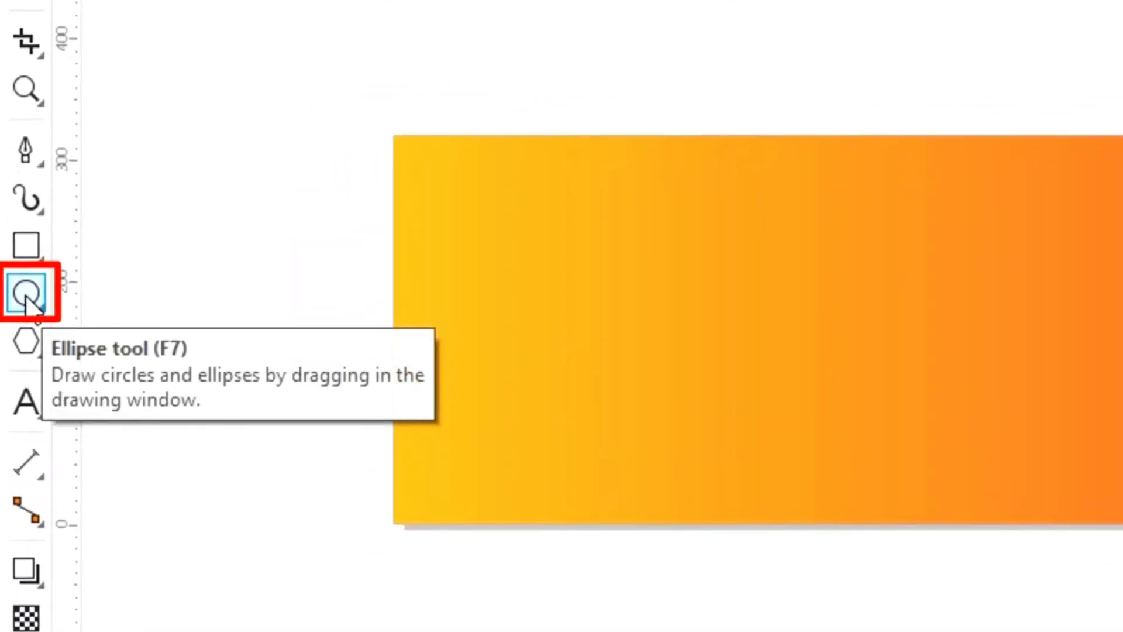
Step: Draw a circle over the right part of the banner and set its size to 300 × 300 px
{"action": "left_click", "coordinate": [26, 295]}
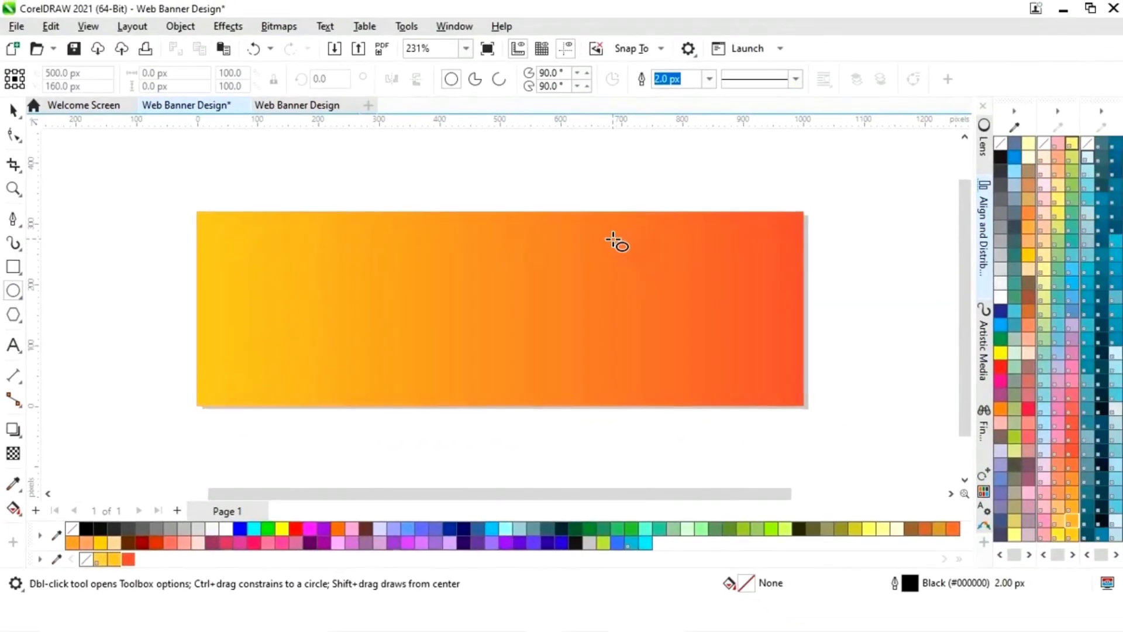
{"action": "left_click_drag", "start_coordinate": [613, 239], "coordinate": [783, 406]}
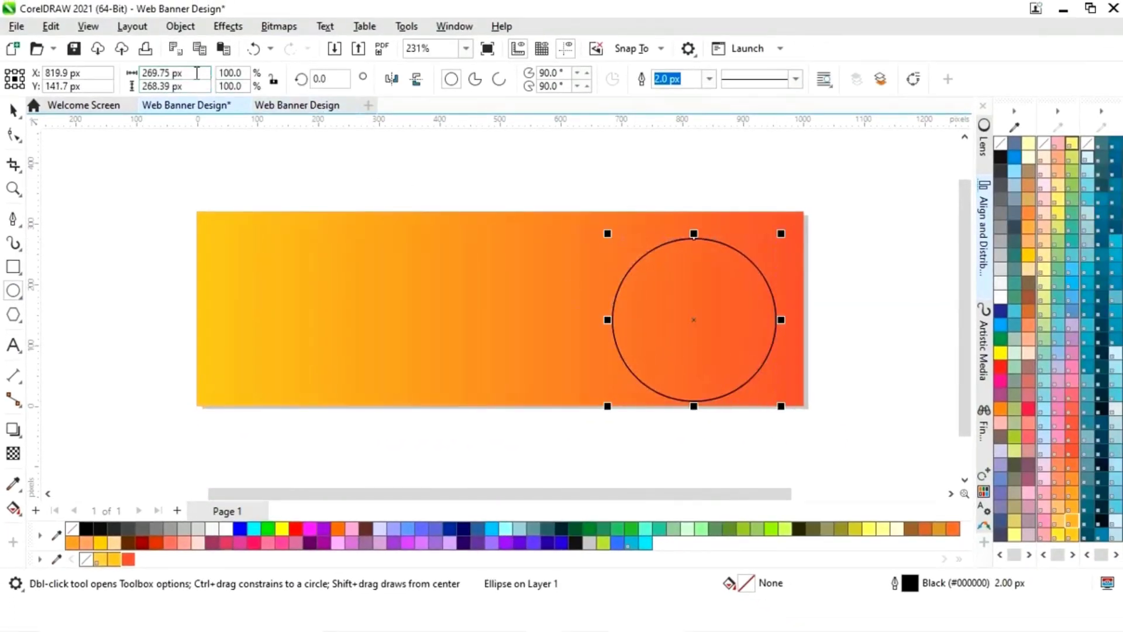
{"action": "left_click_drag", "start_coordinate": [183, 73], "coordinate": [118, 81]}
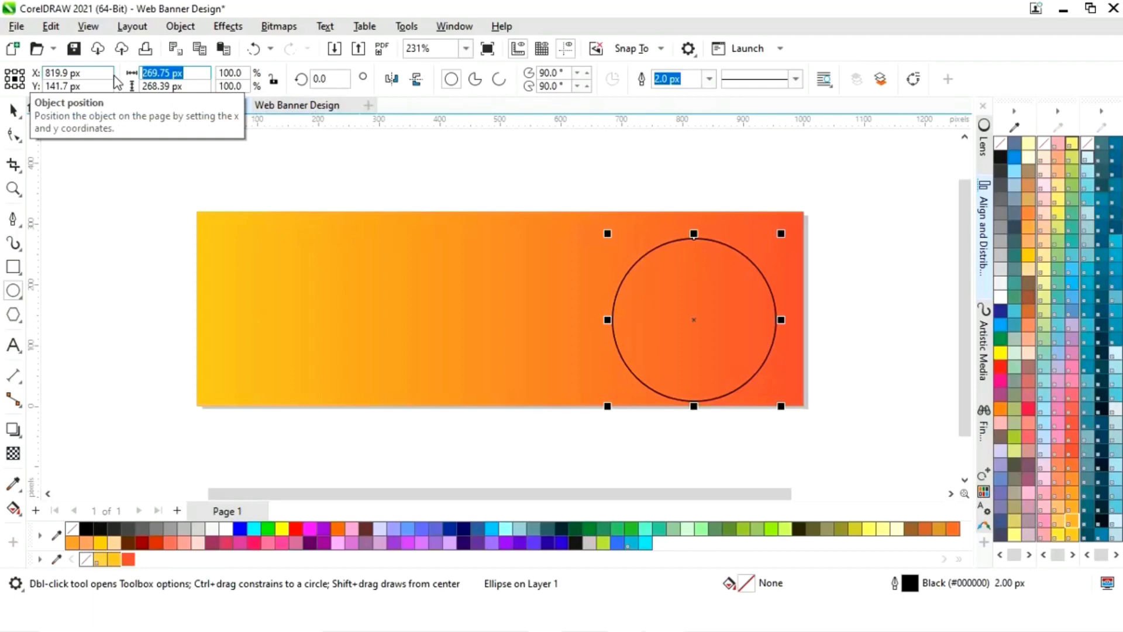
{"action": "type", "text": "300"}
{"action": "key", "text": "Tab"}
{"action": "type", "text": "3"}
{"action": "key", "text": "Return"}
Step: Move the circle slightly up and to the right, and scale it down to about 288 px in diameter
{"action": "left_click", "coordinate": [13, 110]}
{"action": "left_click_drag", "start_coordinate": [694, 319], "coordinate": [700, 310]}
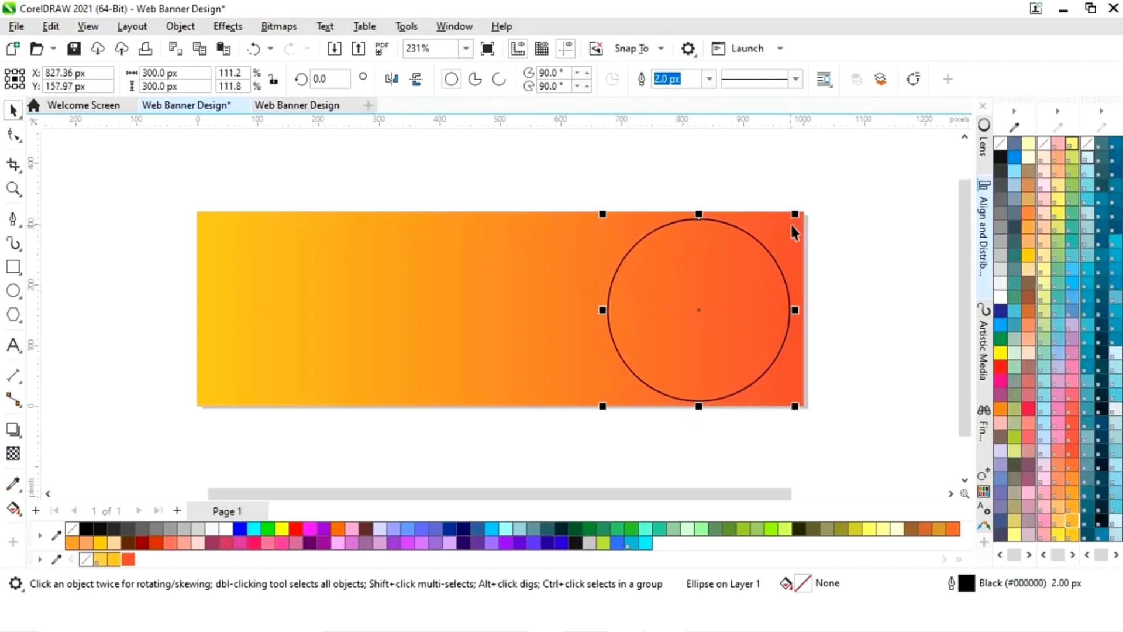
{"action": "left_click_drag", "start_coordinate": [799, 214], "coordinate": [794, 222]}
Step: Set the circle's outline width to 20 px and place a copy of it near the middle of the banner
{"action": "left_click", "coordinate": [709, 80]}
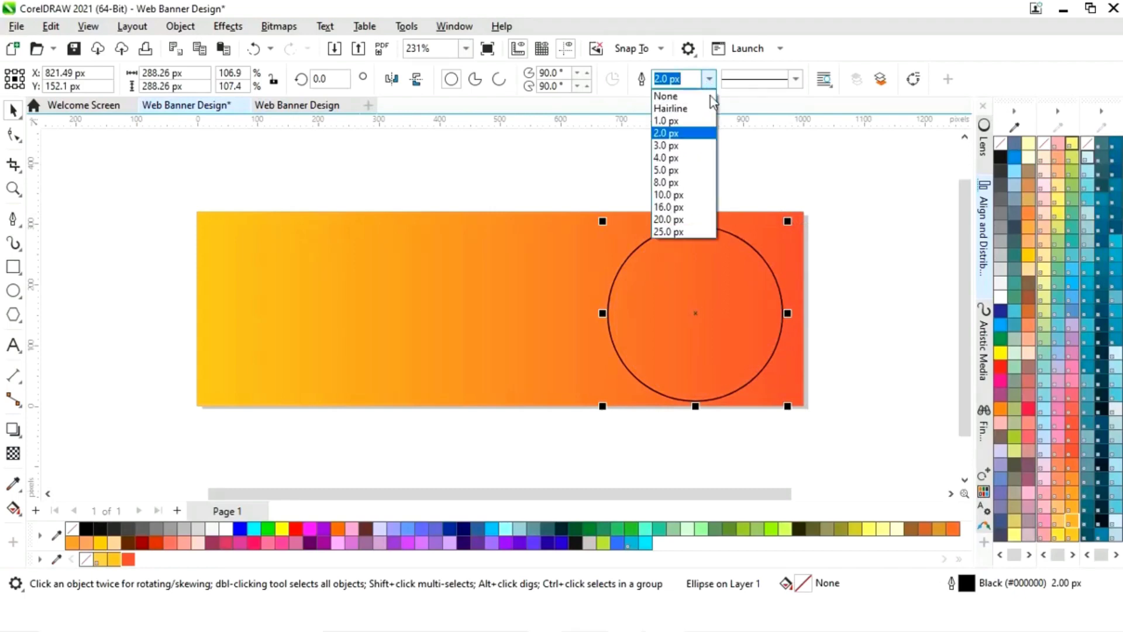
{"action": "left_click", "coordinate": [693, 219]}
{"action": "left_click_drag", "start_coordinate": [696, 322], "coordinate": [480, 315]}
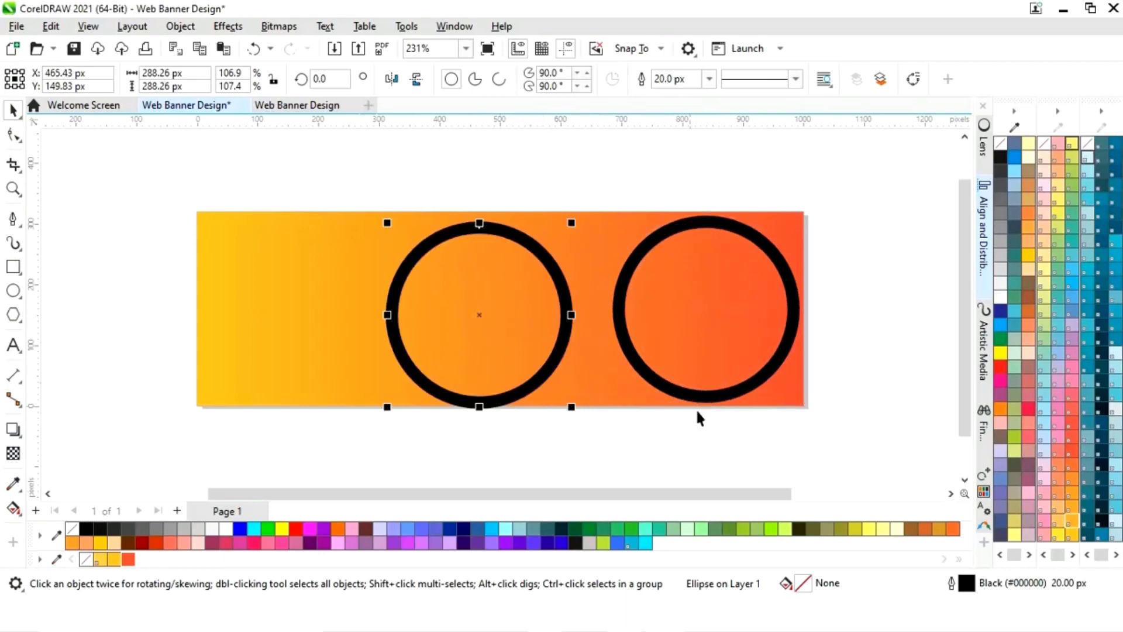
Step: Recolour the right circle's outline with the document palette's yellow, R254 G194 B43 (#FEC22B)
{"action": "left_click", "coordinate": [753, 427]}
{"action": "left_click", "coordinate": [756, 382]}
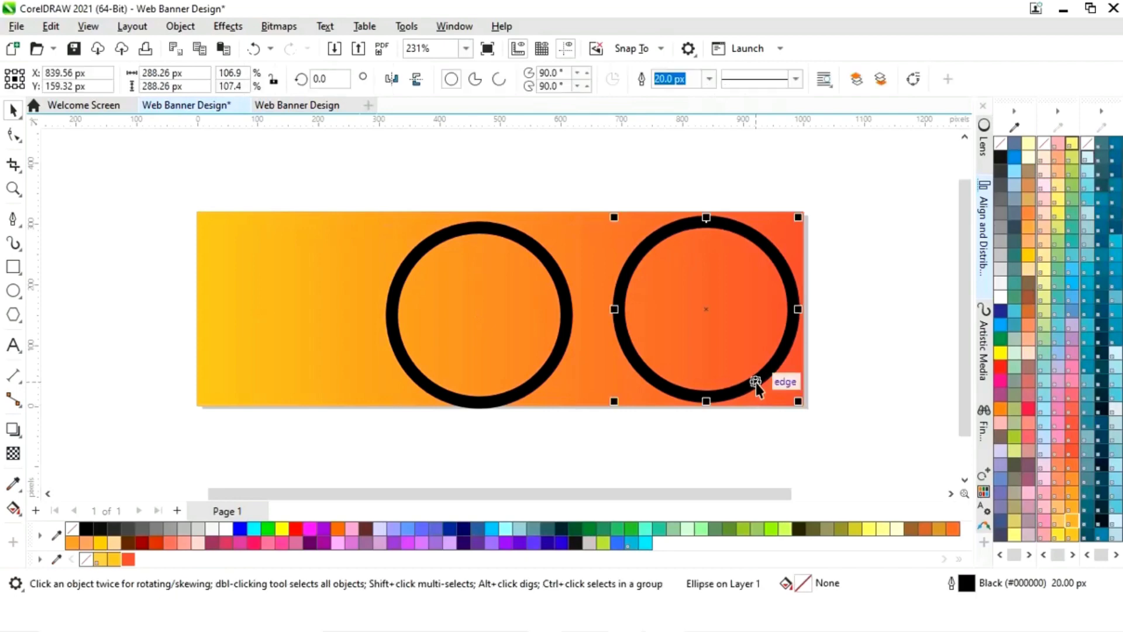
{"action": "right_click", "coordinate": [115, 560]}
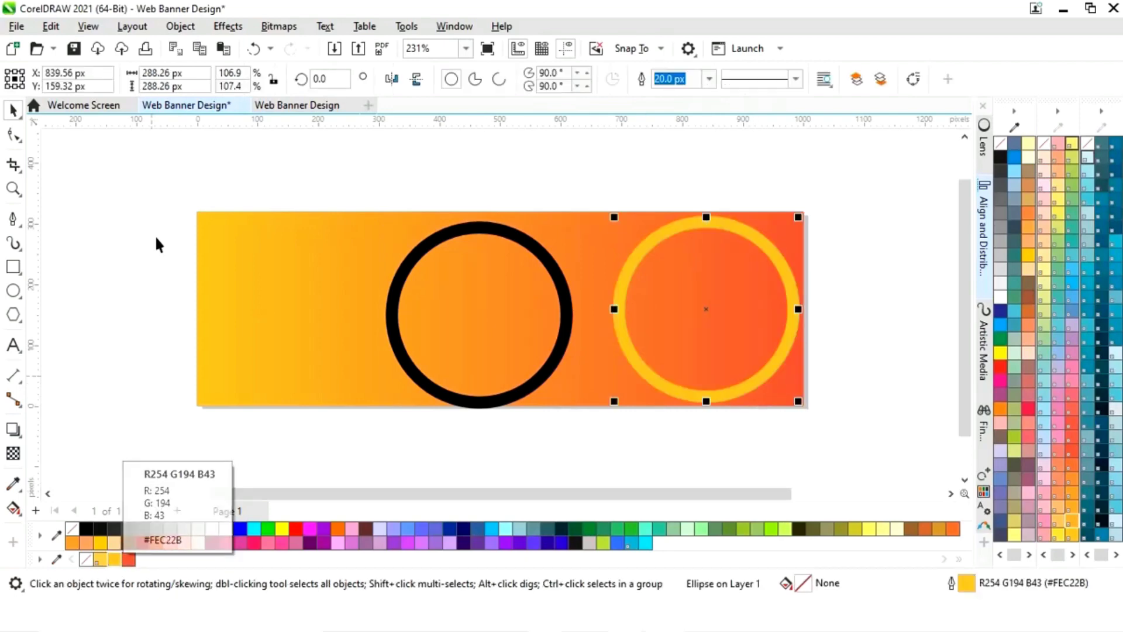
Step: Apply a Gaussian Blur with a 9.1-pixel radius to the yellow circle
{"action": "left_click", "coordinate": [228, 26]}
{"action": "mouse_move", "coordinate": [255, 128]}
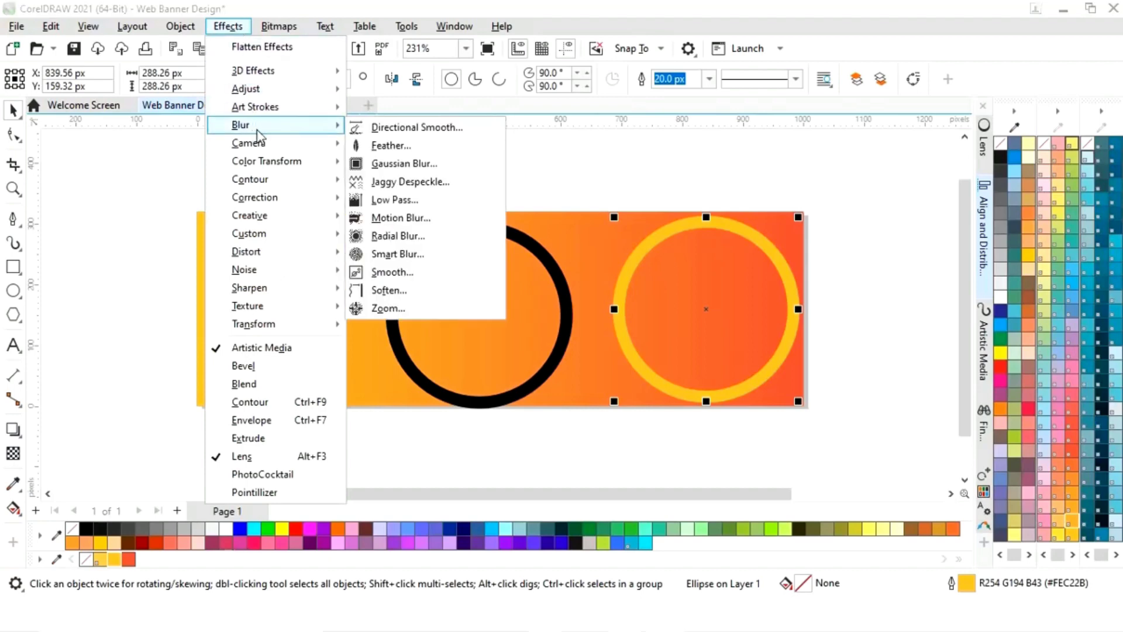
{"action": "left_click", "coordinate": [403, 165]}
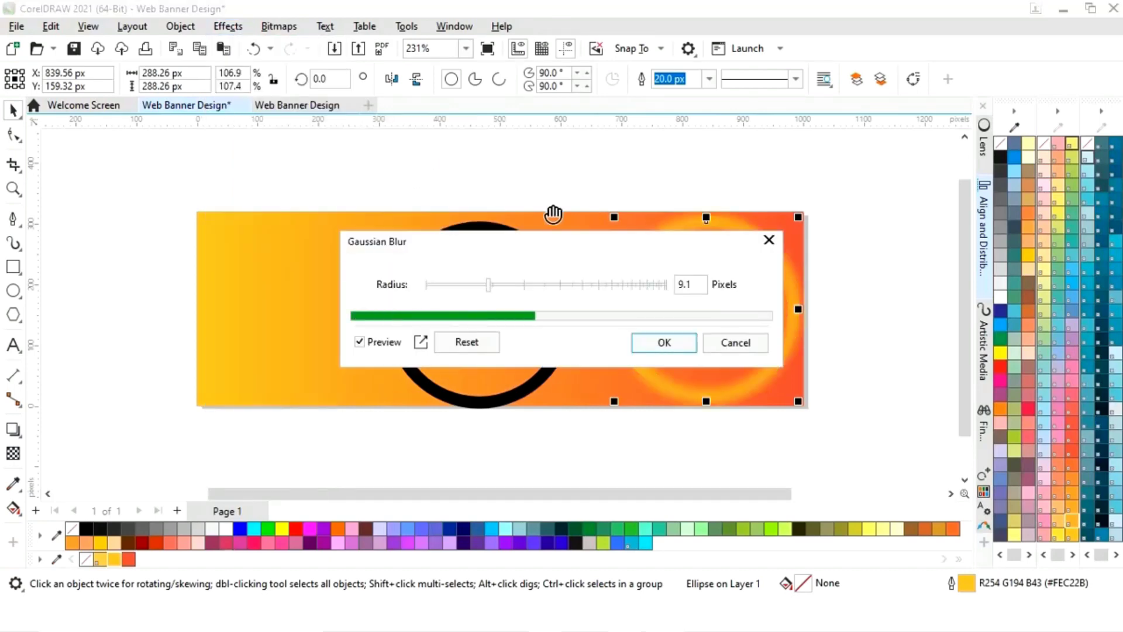
{"action": "left_click_drag", "start_coordinate": [619, 244], "coordinate": [440, 242]}
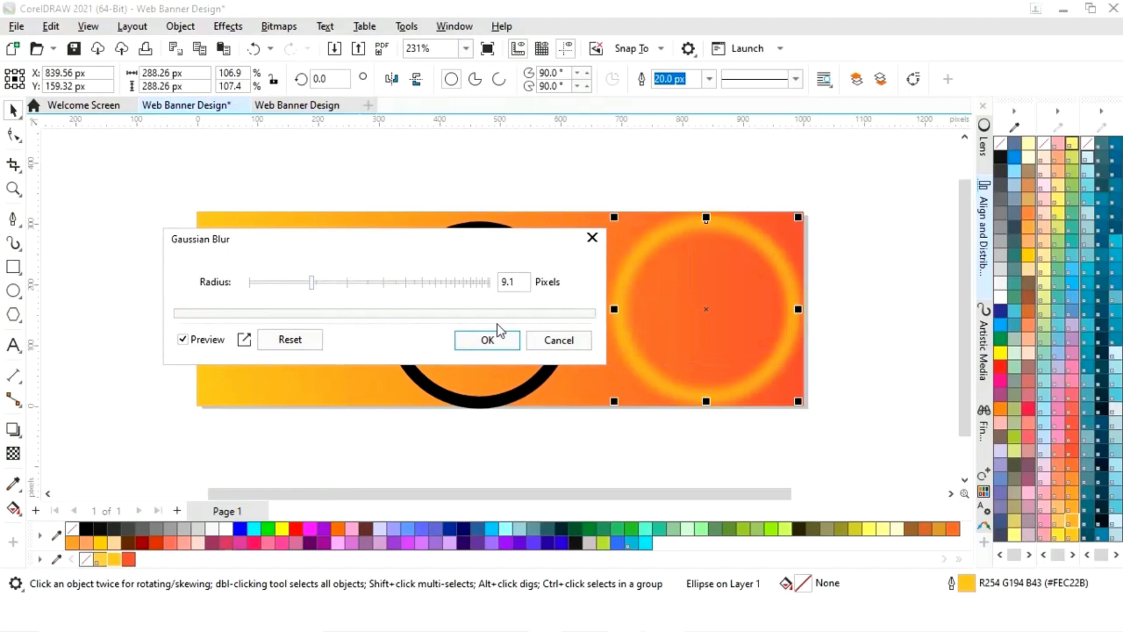
{"action": "left_click", "coordinate": [500, 341]}
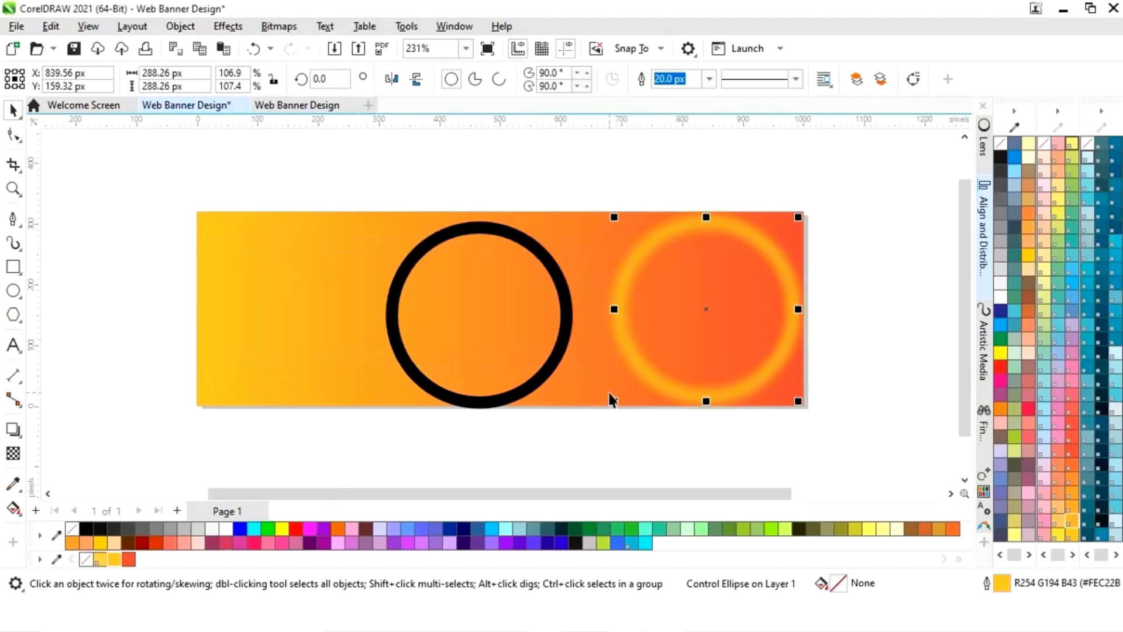
Step: Move the black circle right to about X 530 px, Y 144 px and fill it with orange-red #EF4B3A
{"action": "left_click", "coordinate": [633, 437]}
{"action": "left_click", "coordinate": [526, 381]}
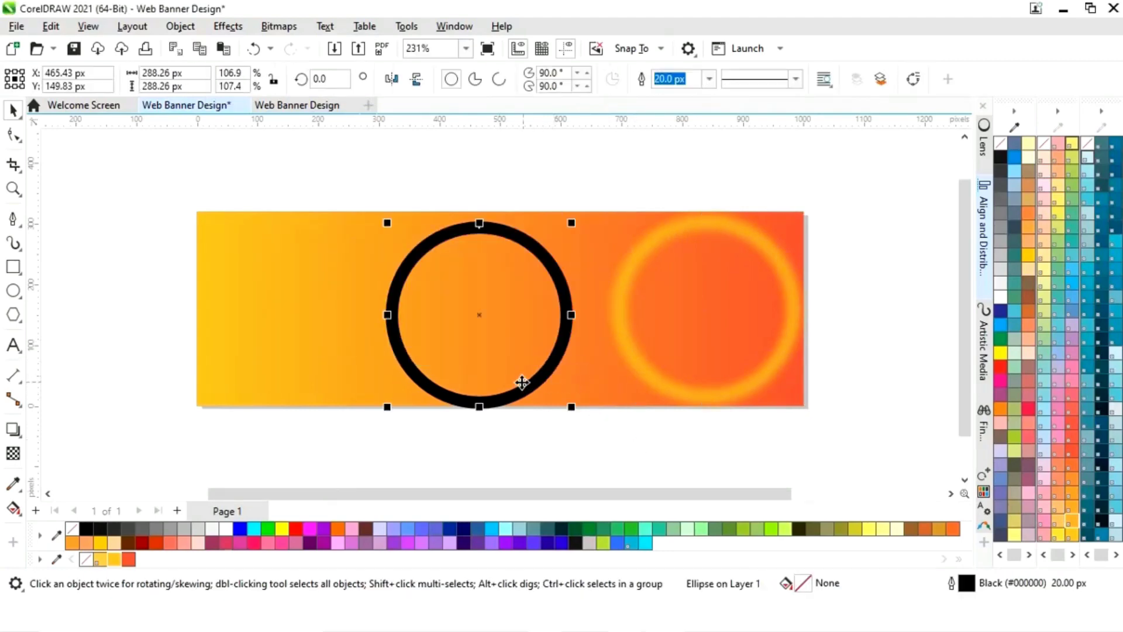
{"action": "left_click_drag", "start_coordinate": [480, 317], "coordinate": [519, 319]}
{"action": "left_click", "coordinate": [129, 560]}
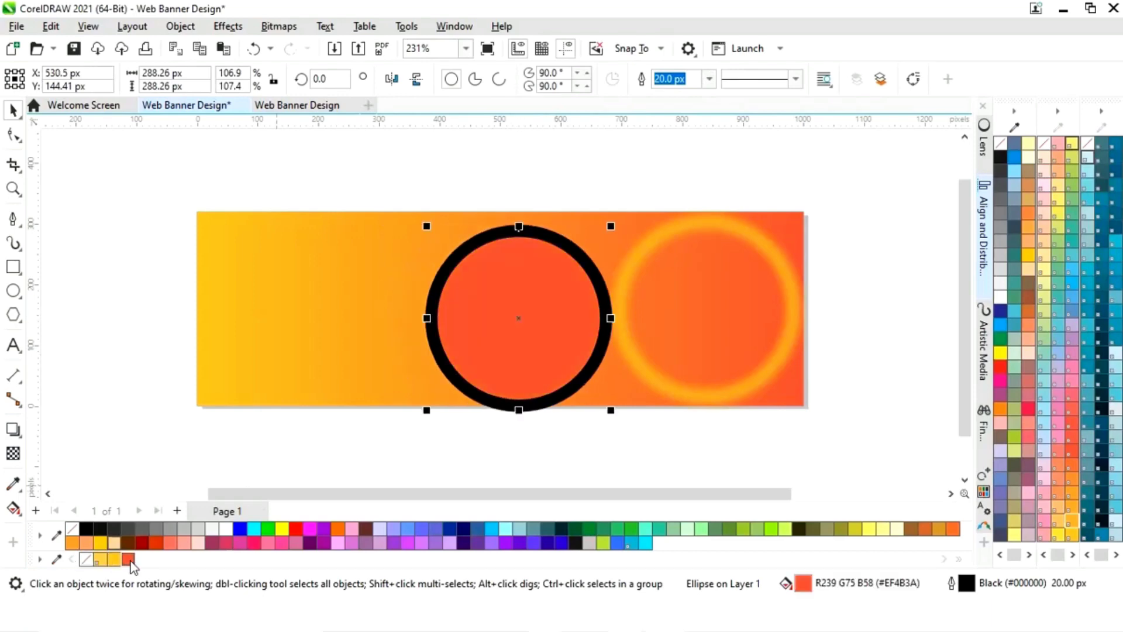
Step: Remove the orange-red circle's outline and move it over the blurred yellow ring, to about X 840 px, Y 159 px
{"action": "right_click", "coordinate": [87, 560]}
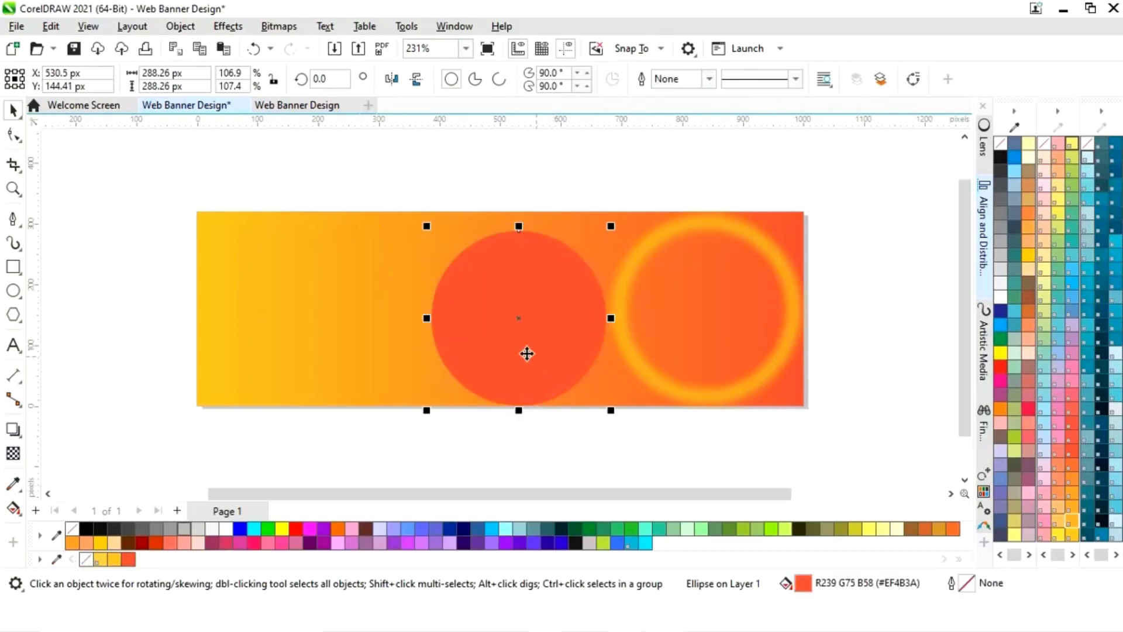
{"action": "left_click_drag", "start_coordinate": [517, 318], "coordinate": [708, 310]}
{"action": "left_click", "coordinate": [877, 195]}
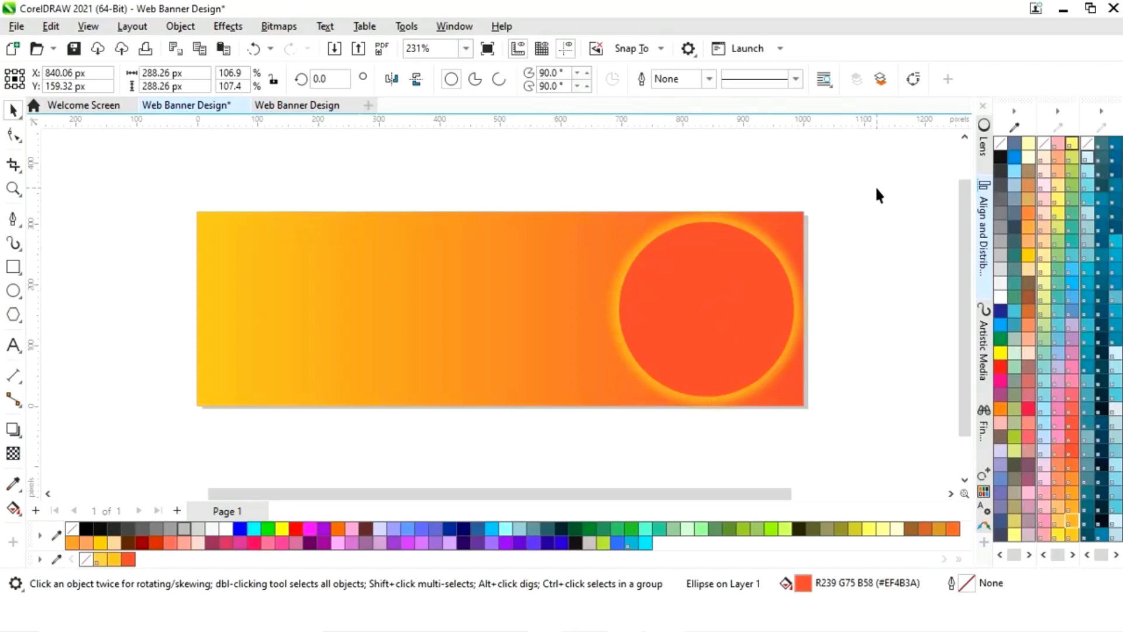
Step: Align the centres of the orange-red circle and the blurred ring horizontally and vertically, relative to the active objects
{"action": "left_click_drag", "start_coordinate": [594, 410], "coordinate": [571, 430]}
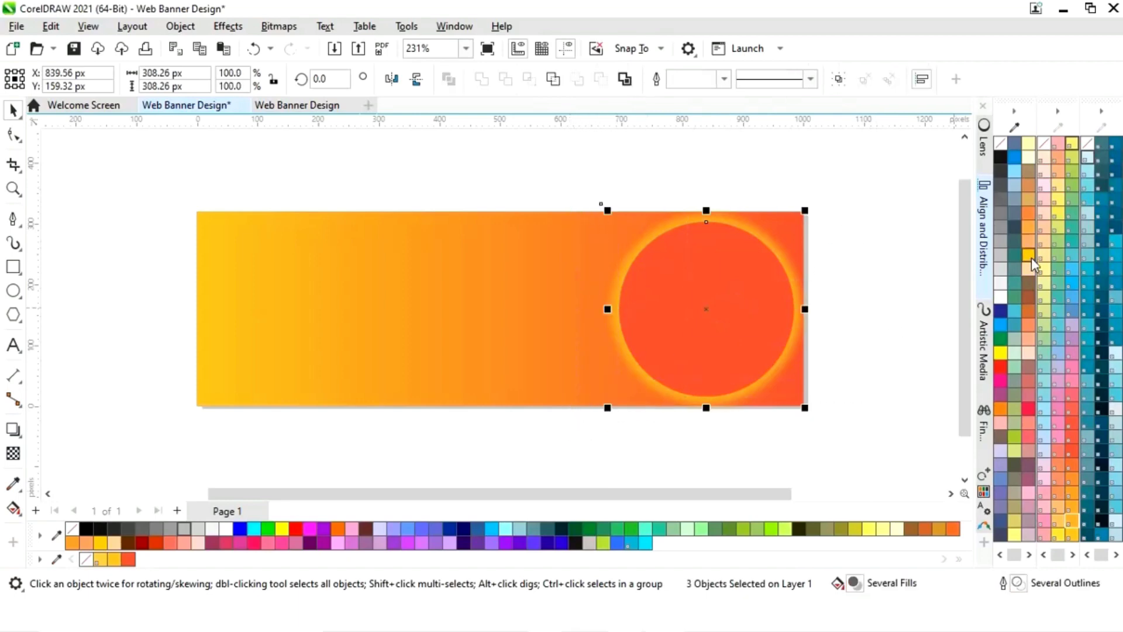
{"action": "left_click", "coordinate": [984, 228]}
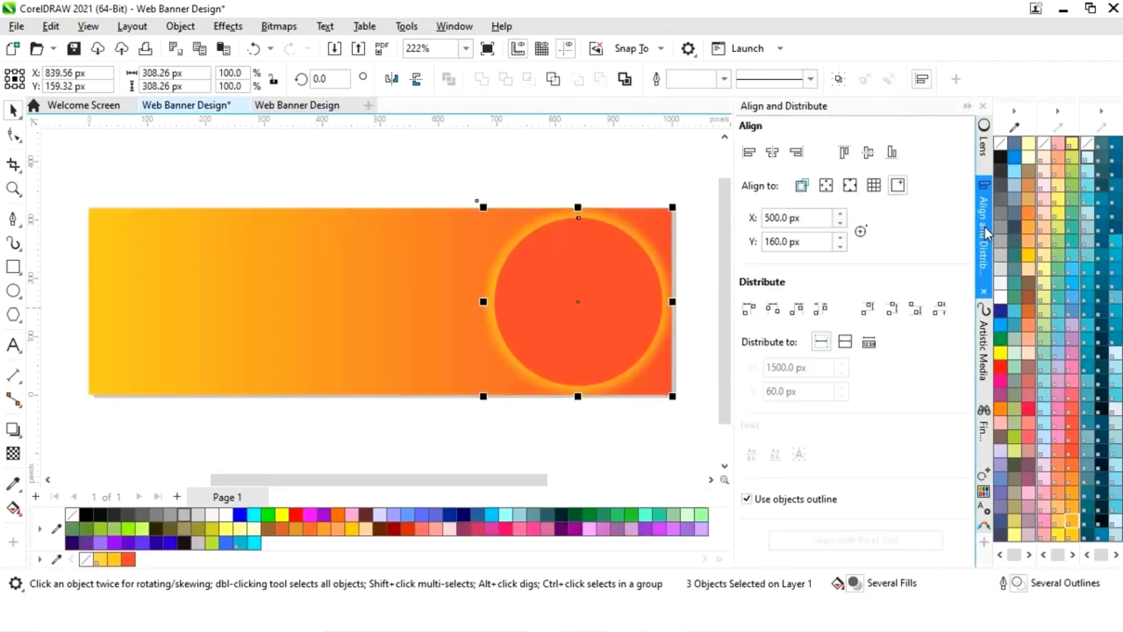
{"action": "left_click", "coordinate": [803, 188]}
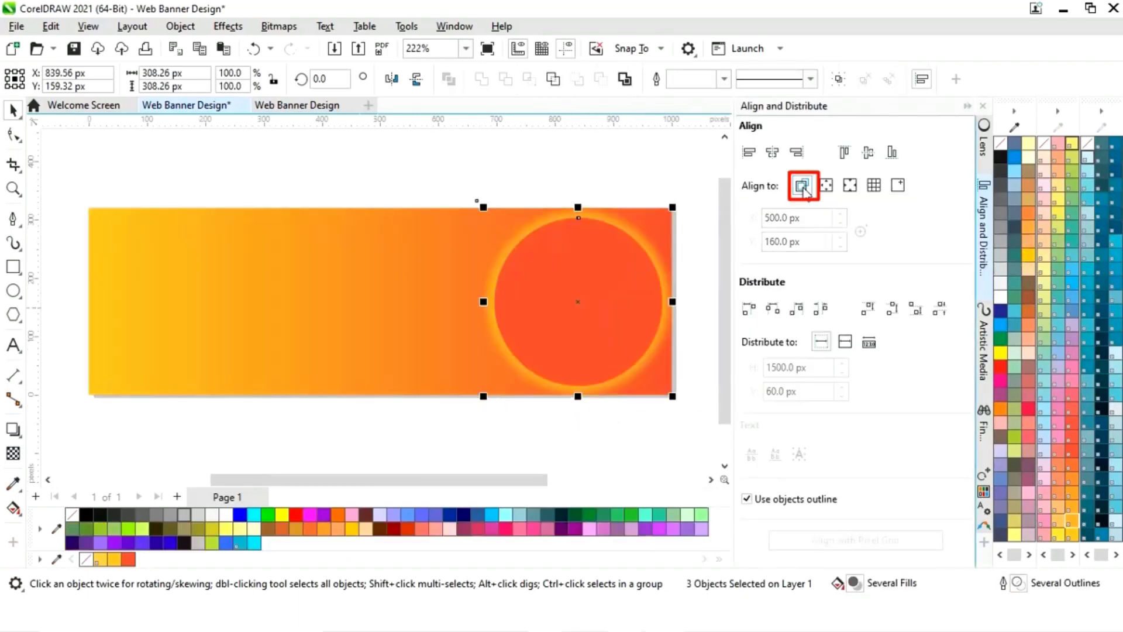
{"action": "left_click", "coordinate": [773, 153]}
{"action": "left_click", "coordinate": [868, 153]}
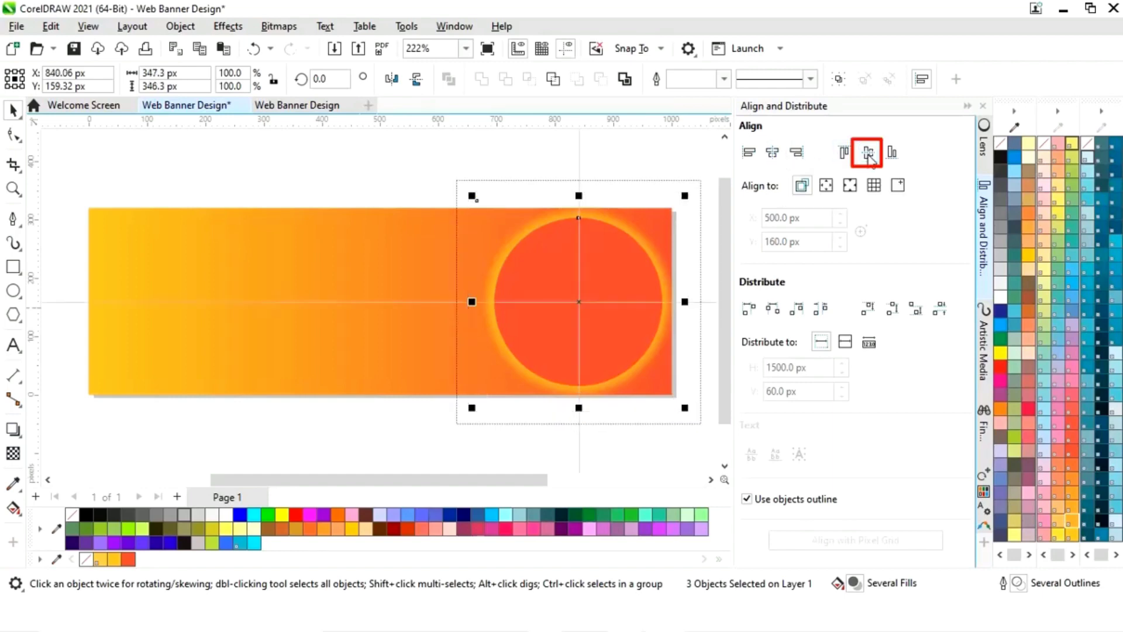
{"action": "left_click", "coordinate": [968, 106]}
{"action": "left_click", "coordinate": [880, 237]}
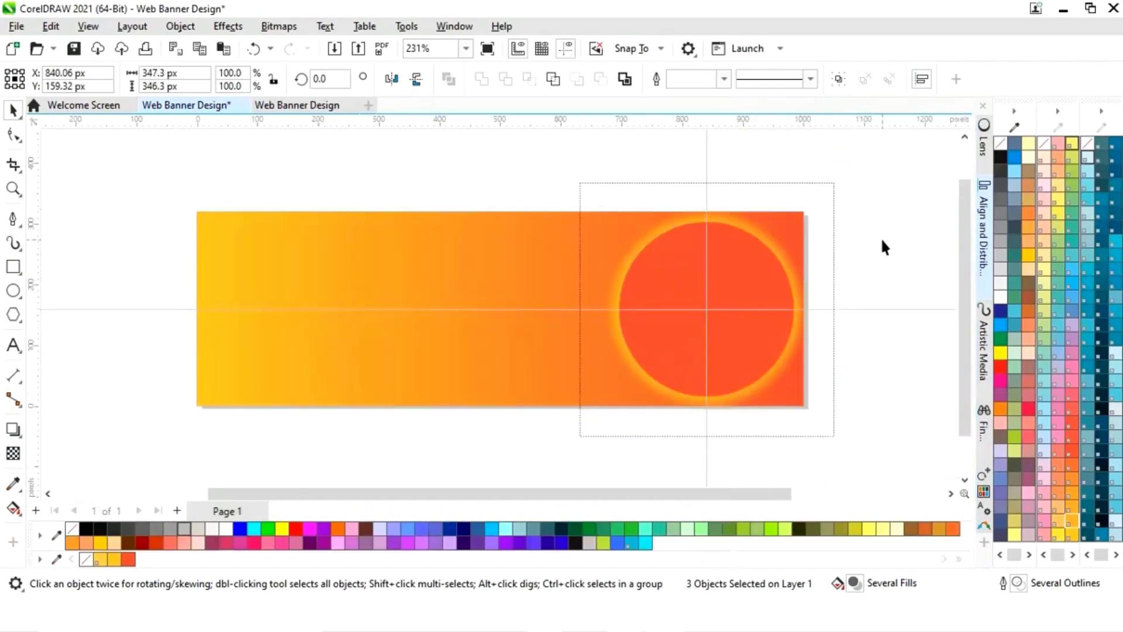
Step: Group the aligned circle and ring and place a concentric copy scaled to about 83%, roughly 299 × 298 px
{"action": "left_click_drag", "start_coordinate": [580, 446], "coordinate": [580, 445]}
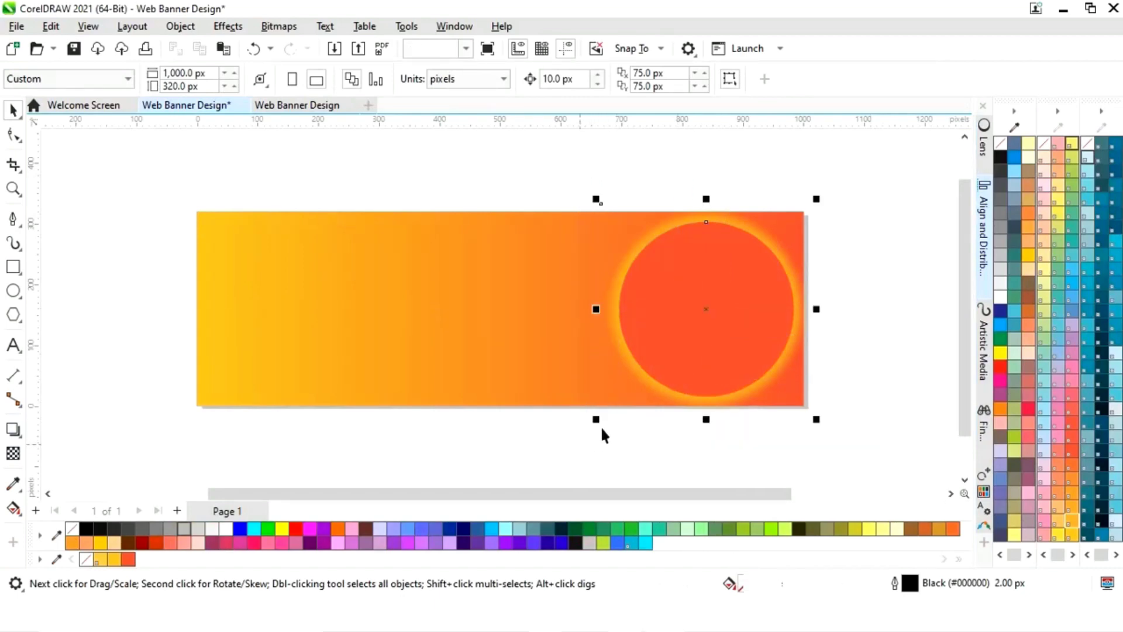
{"action": "right_click", "coordinate": [716, 319]}
{"action": "left_click", "coordinate": [763, 206]}
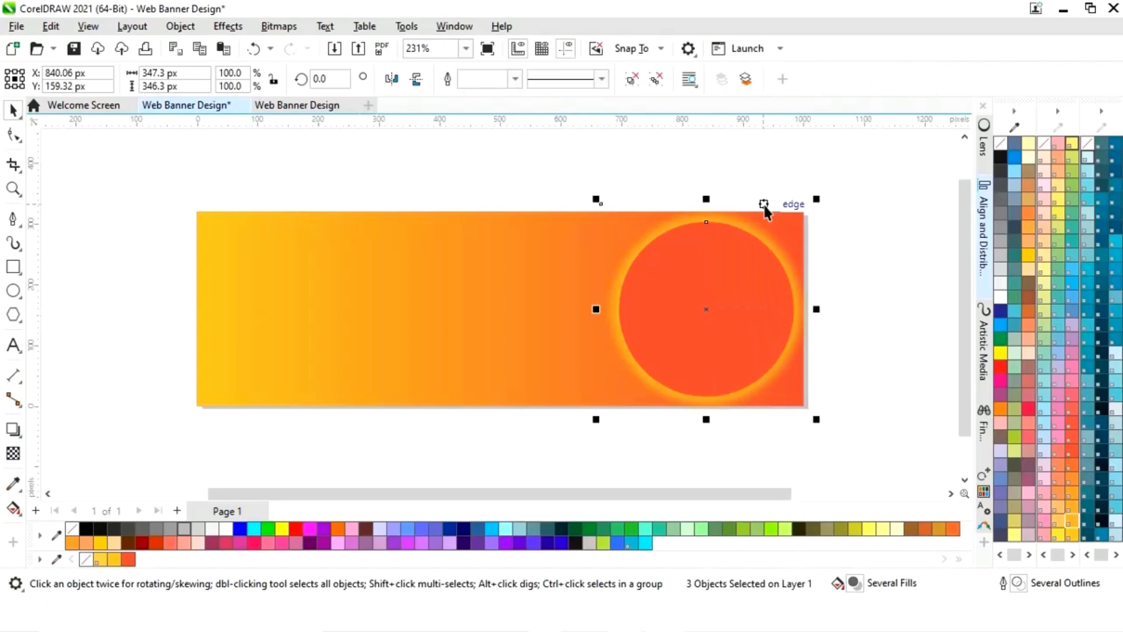
{"action": "left_click_drag", "start_coordinate": [825, 208], "coordinate": [800, 208]}
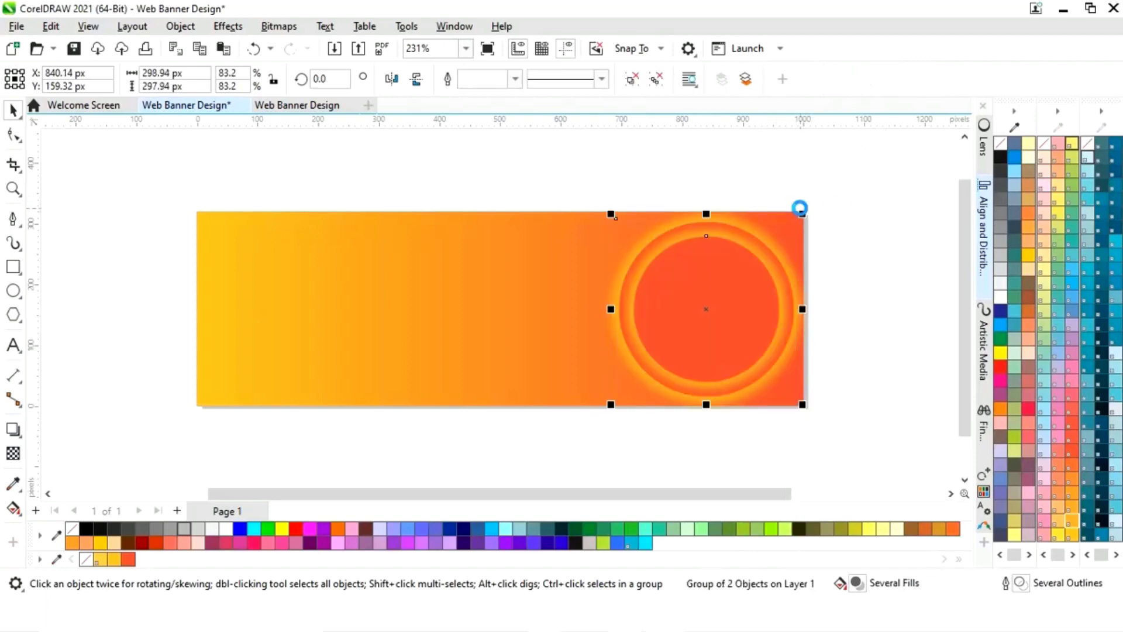
{"action": "left_click", "coordinate": [866, 255]}
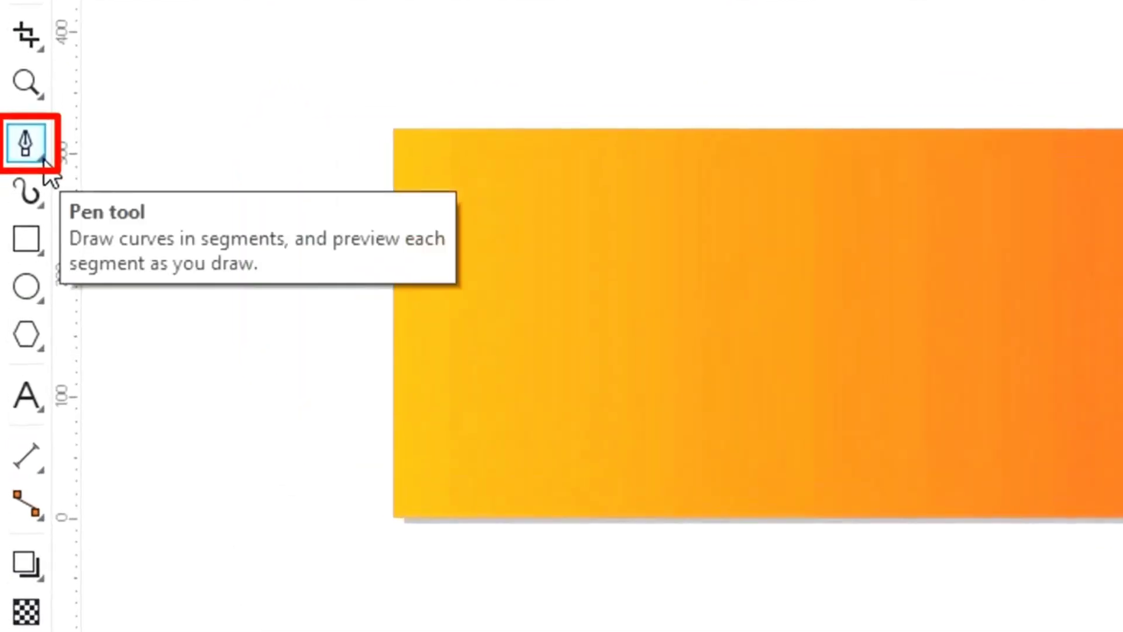
Step: Draw a horizontal 2-Point Line about 892 px long from the banner's left edge, at about Y 231 px
{"action": "left_click", "coordinate": [12, 218]}
{"action": "left_click", "coordinate": [42, 158]}
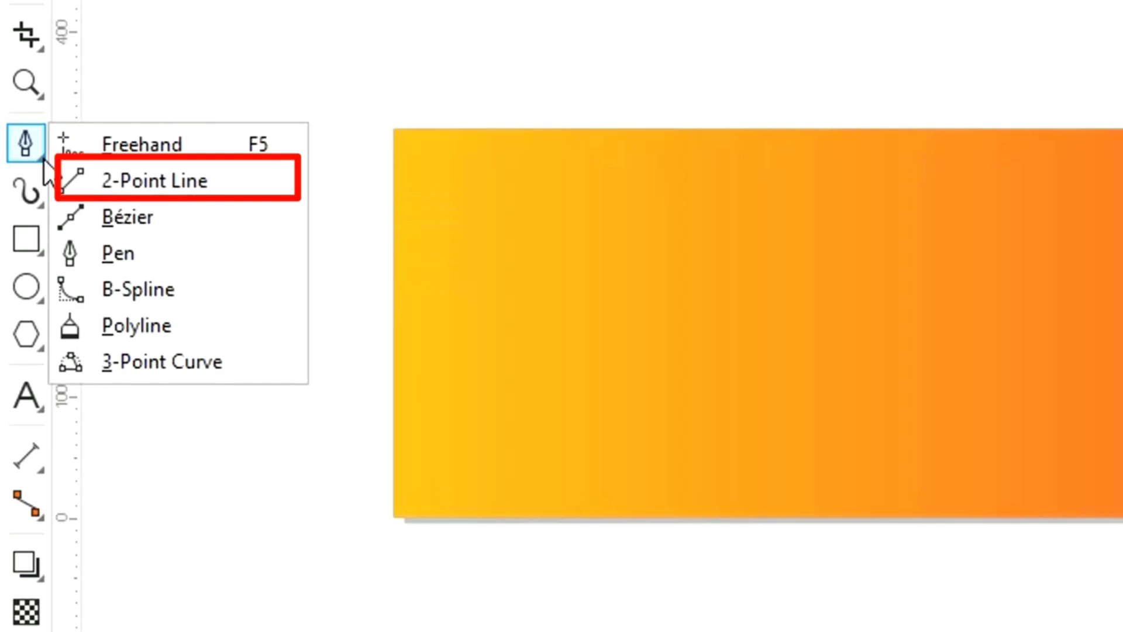
{"action": "left_click", "coordinate": [164, 186]}
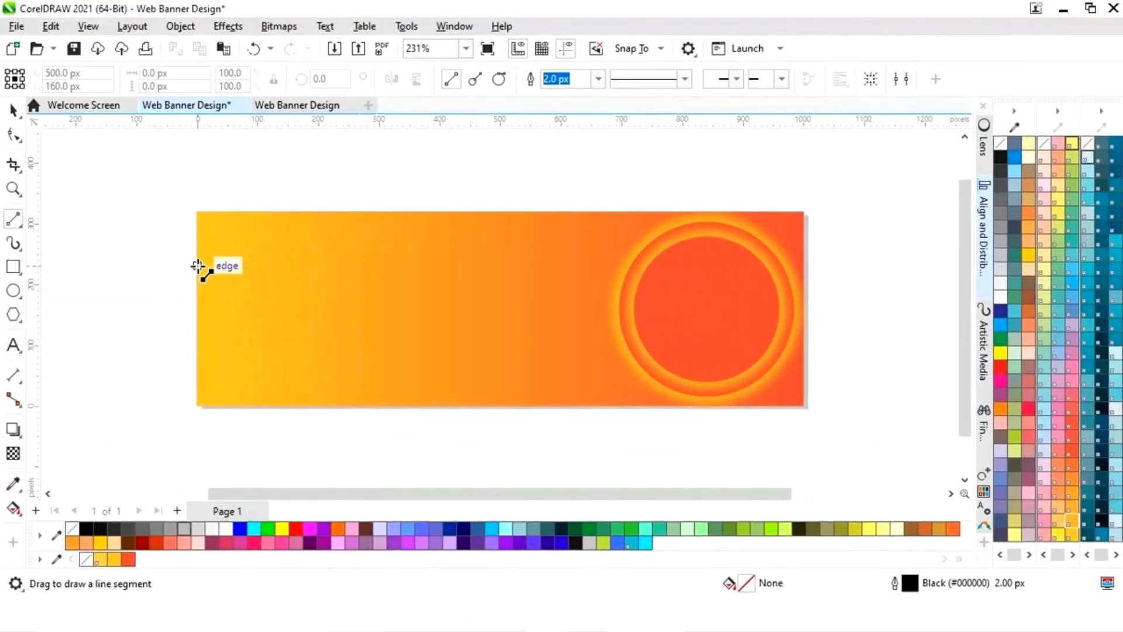
{"action": "left_click_drag", "start_coordinate": [197, 266], "coordinate": [738, 266]}
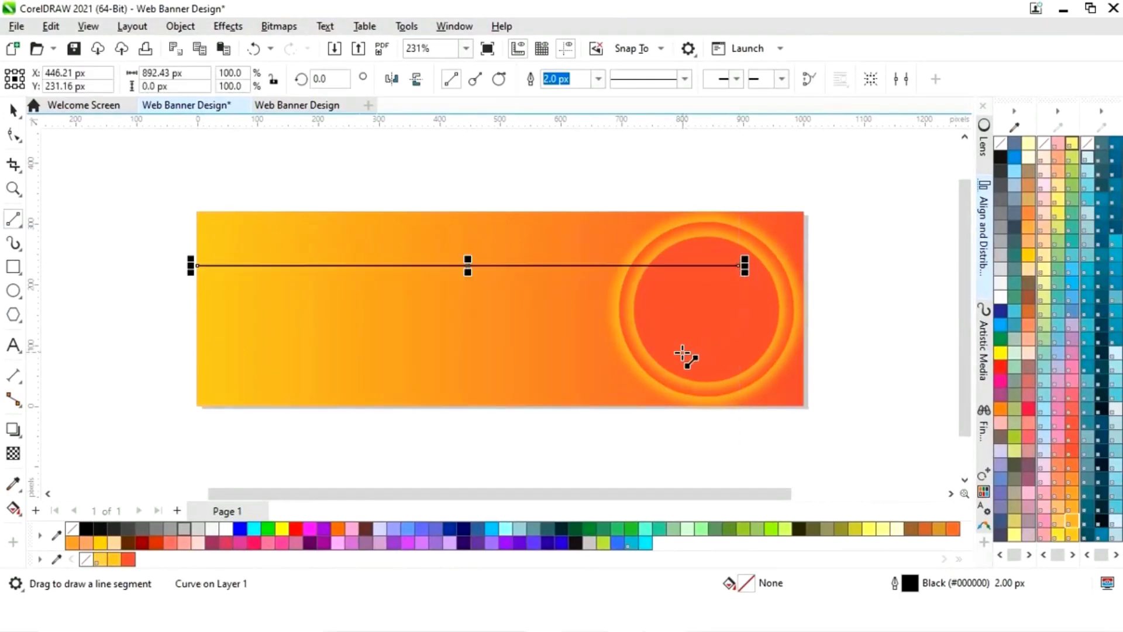
Step: Convert the line to a curve and bend it into an S-shaped wave about 164 px high, dipping left and rising right
{"action": "left_click", "coordinate": [14, 136]}
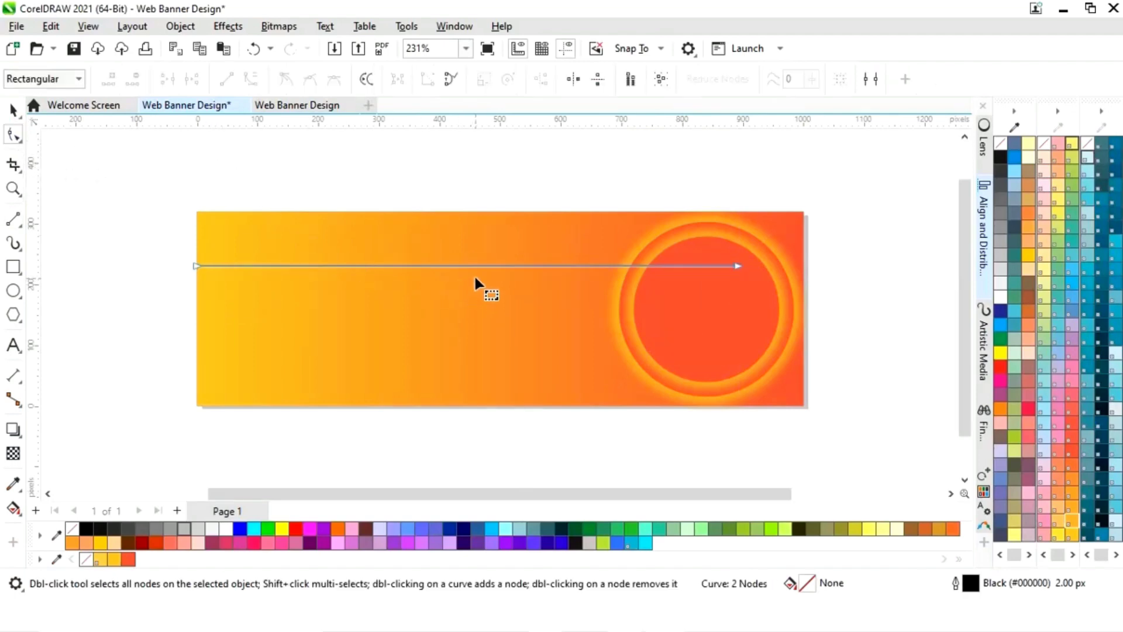
{"action": "left_click", "coordinate": [456, 266]}
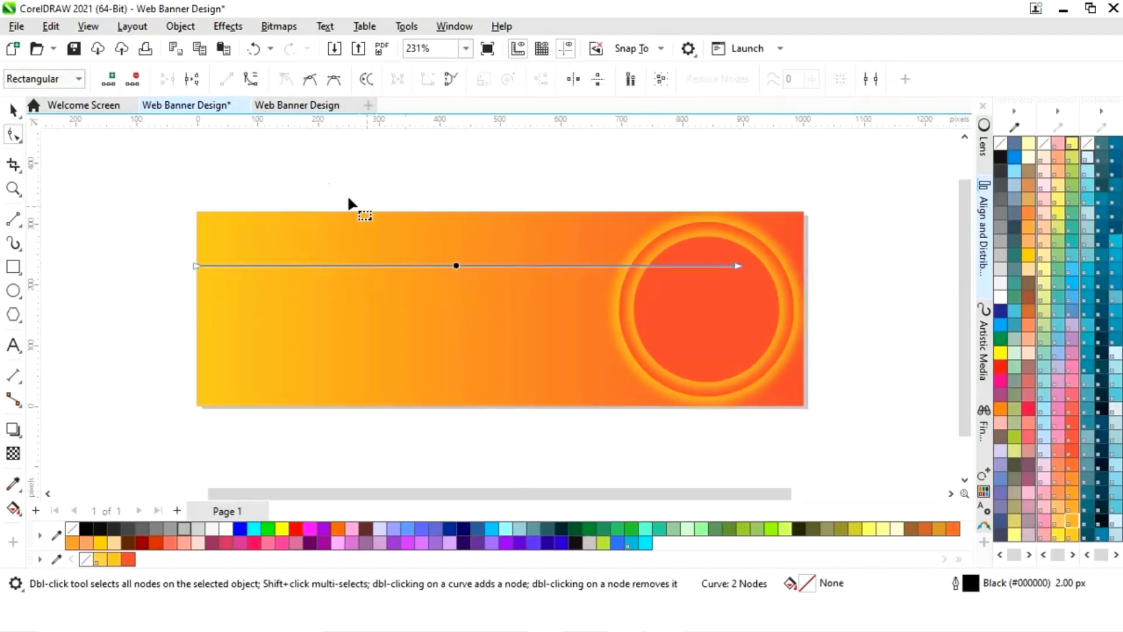
{"action": "left_click", "coordinate": [251, 80]}
{"action": "left_click_drag", "start_coordinate": [377, 265], "coordinate": [360, 390]}
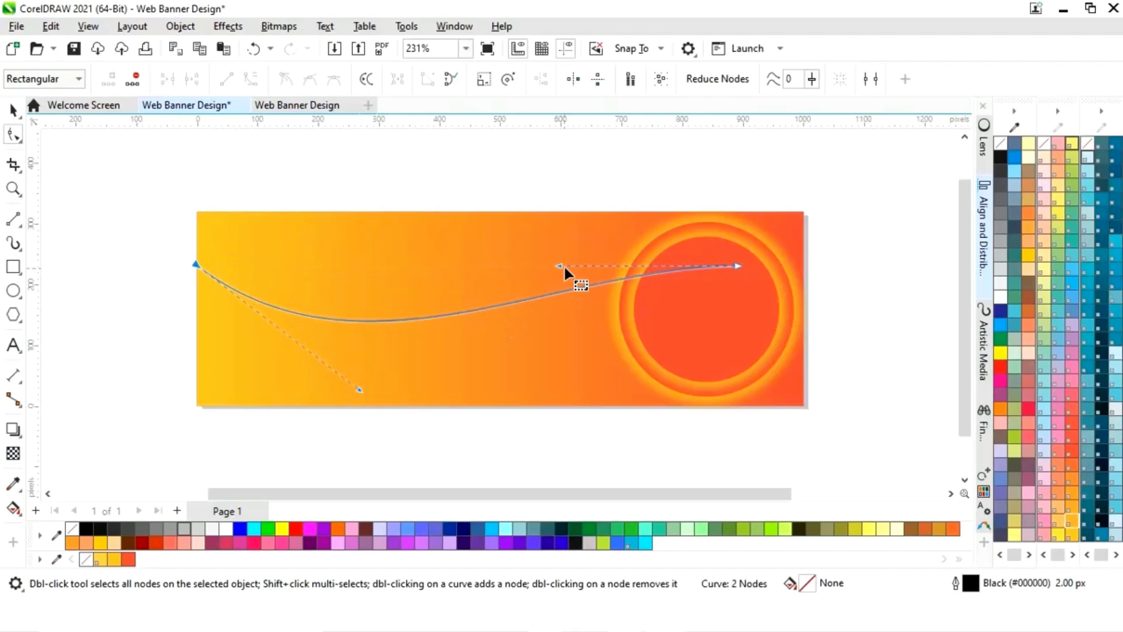
{"action": "left_click_drag", "start_coordinate": [557, 263], "coordinate": [544, 159]}
{"action": "left_click_drag", "start_coordinate": [196, 316], "coordinate": [196, 335]}
{"action": "left_click_drag", "start_coordinate": [546, 157], "coordinate": [546, 153]}
{"action": "left_click", "coordinate": [12, 109]}
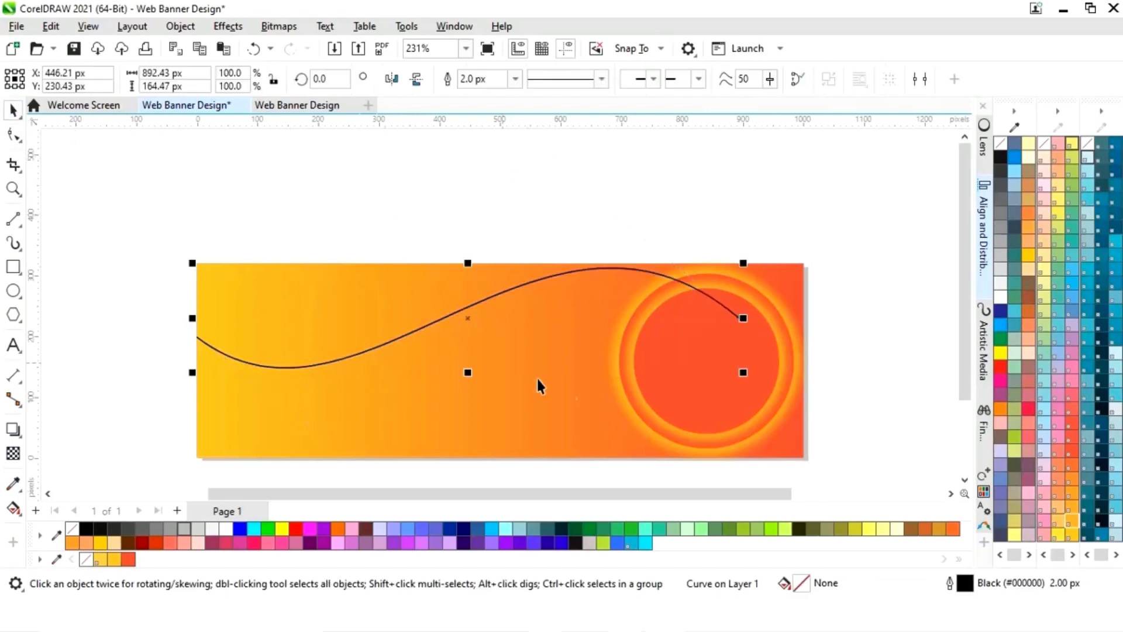
Step: Blend the wave curve with a copy of it in 20 steps, shifting the copy so the blend spans about 1051 × 207 px
{"action": "left_click_drag", "start_coordinate": [467, 320], "coordinate": [484, 389]}
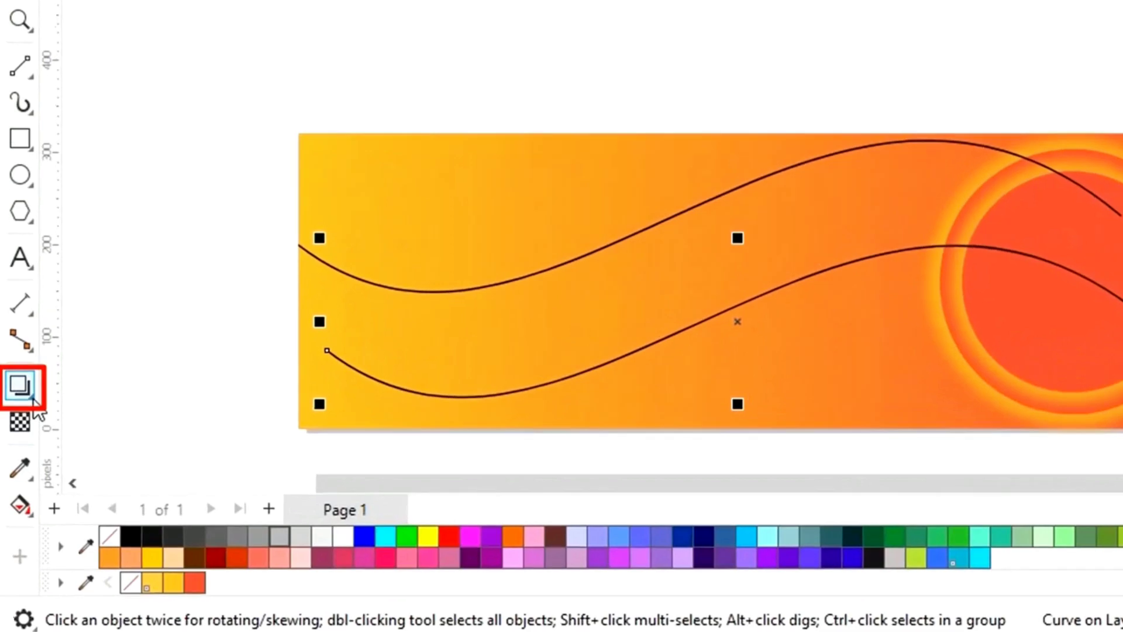
{"action": "left_click", "coordinate": [13, 428]}
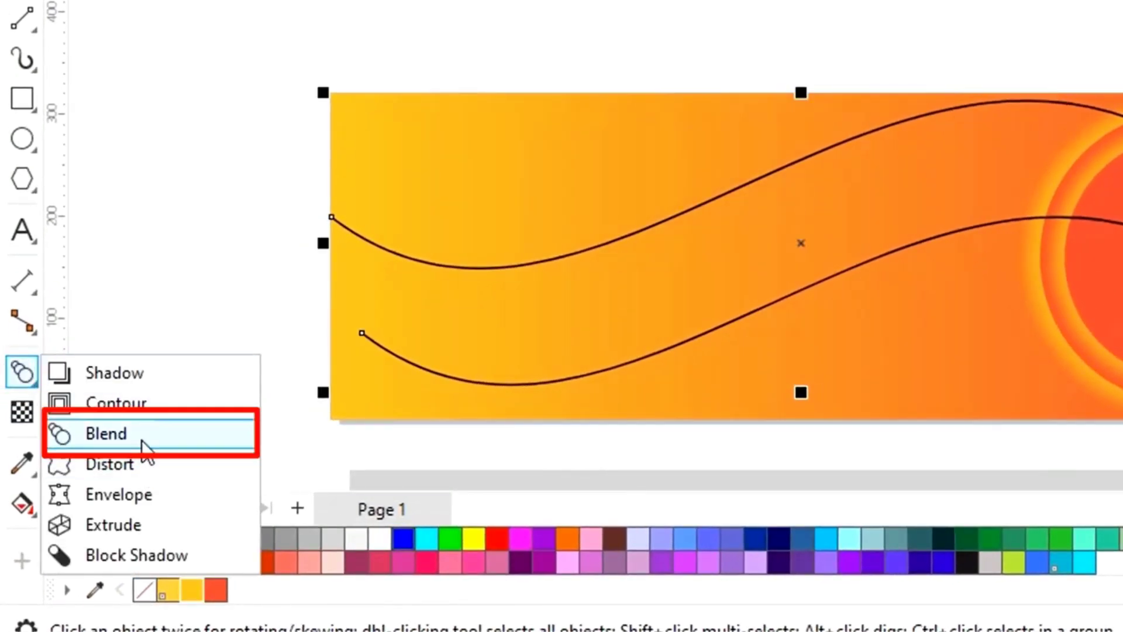
{"action": "left_click", "coordinate": [140, 436]}
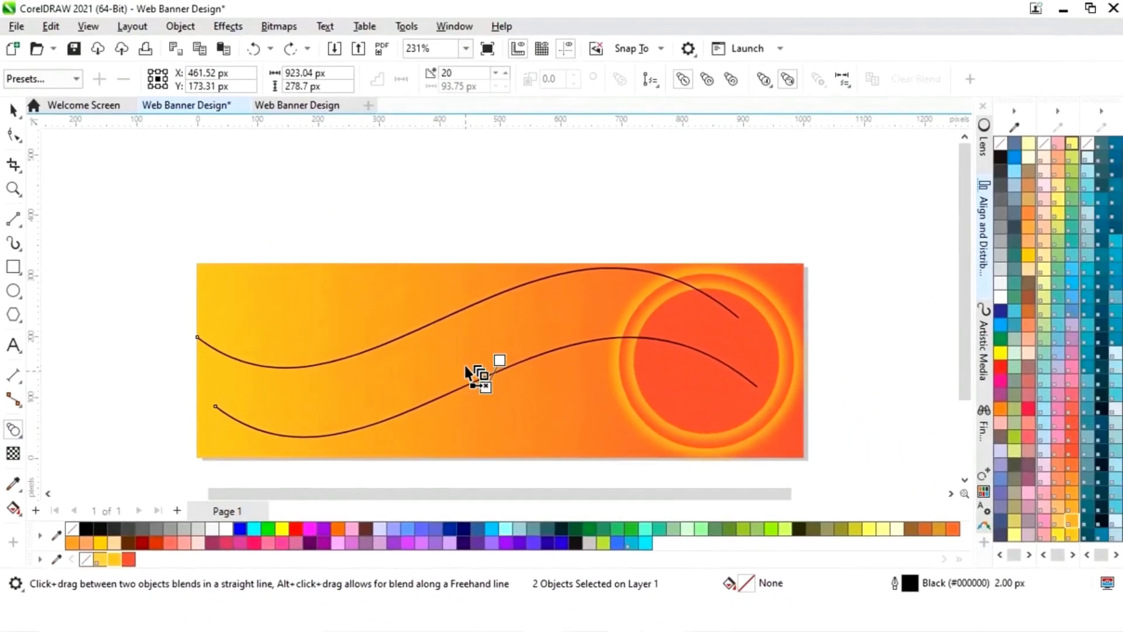
{"action": "left_click_drag", "start_coordinate": [525, 362], "coordinate": [516, 297]}
{"action": "left_click_drag", "start_coordinate": [486, 389], "coordinate": [564, 344]}
{"action": "left_click", "coordinate": [13, 110]}
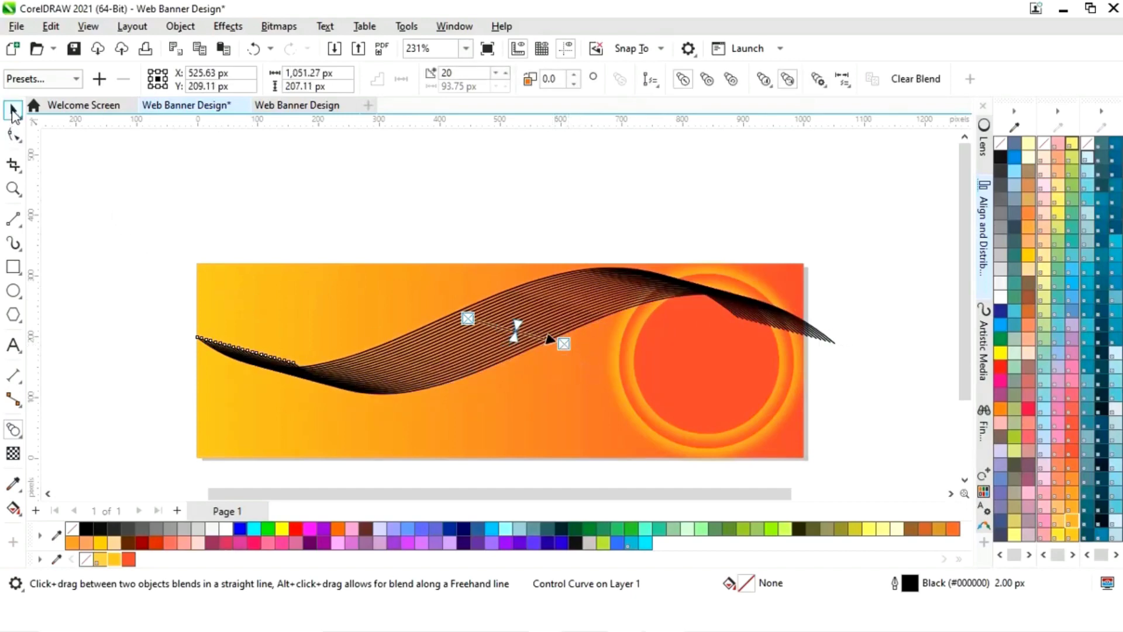
Step: Recolour the blended lines yellow #FEC22B and scale the blend down to about 910 × 179 px inside the banner
{"action": "right_click", "coordinate": [116, 560]}
{"action": "left_click_drag", "start_coordinate": [841, 264], "coordinate": [790, 272]}
{"action": "left_click_drag", "start_coordinate": [506, 341], "coordinate": [490, 339]}
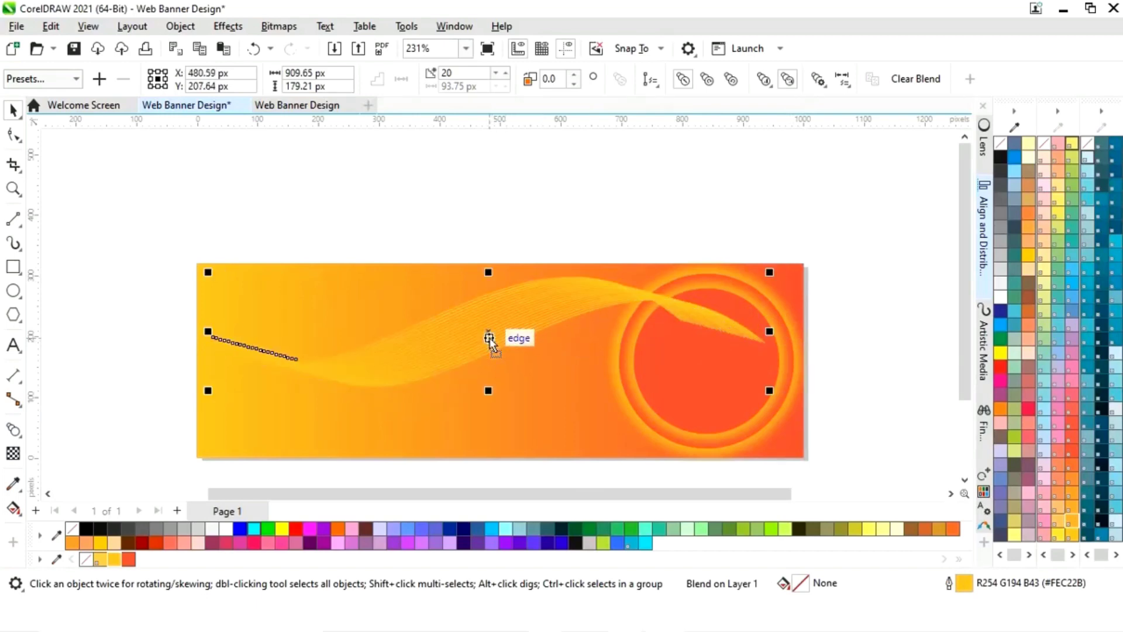
Step: Group the blend and apply a linear transparency that fades the wave out from the circle towards its left end
{"action": "right_click", "coordinate": [490, 338]}
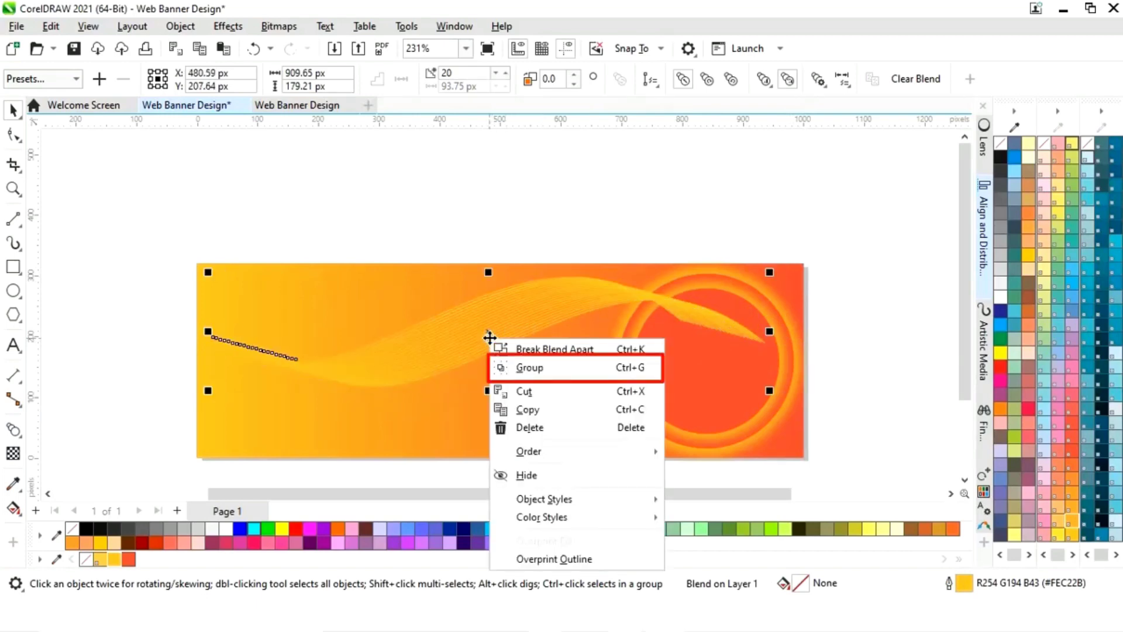
{"action": "left_click", "coordinate": [547, 369]}
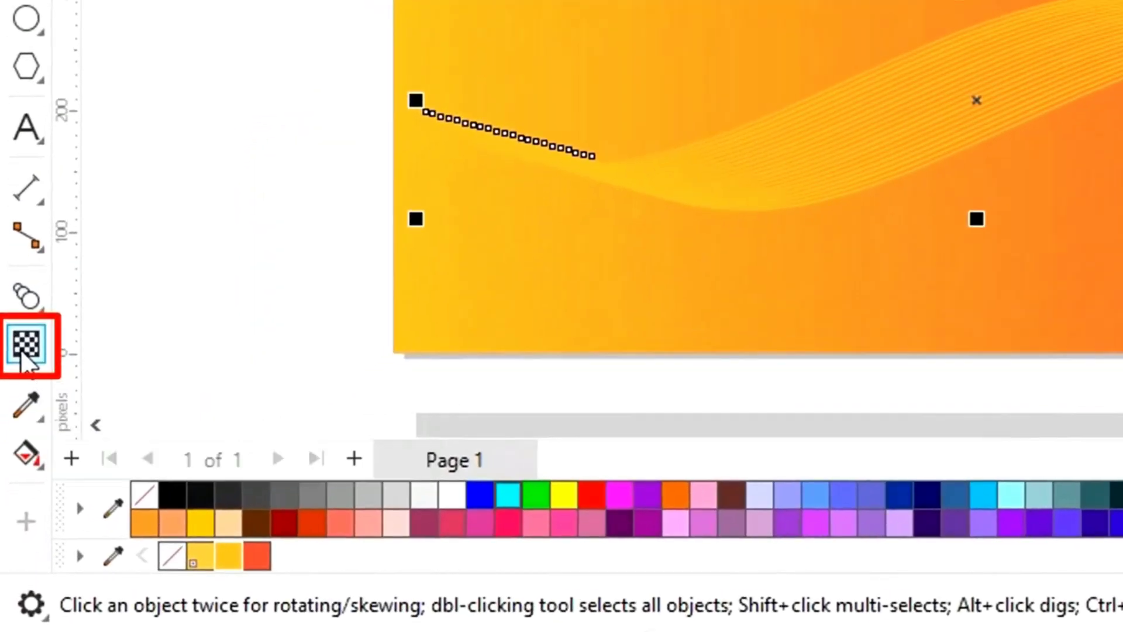
{"action": "left_click", "coordinate": [13, 453]}
{"action": "left_click_drag", "start_coordinate": [813, 276], "coordinate": [834, 278]}
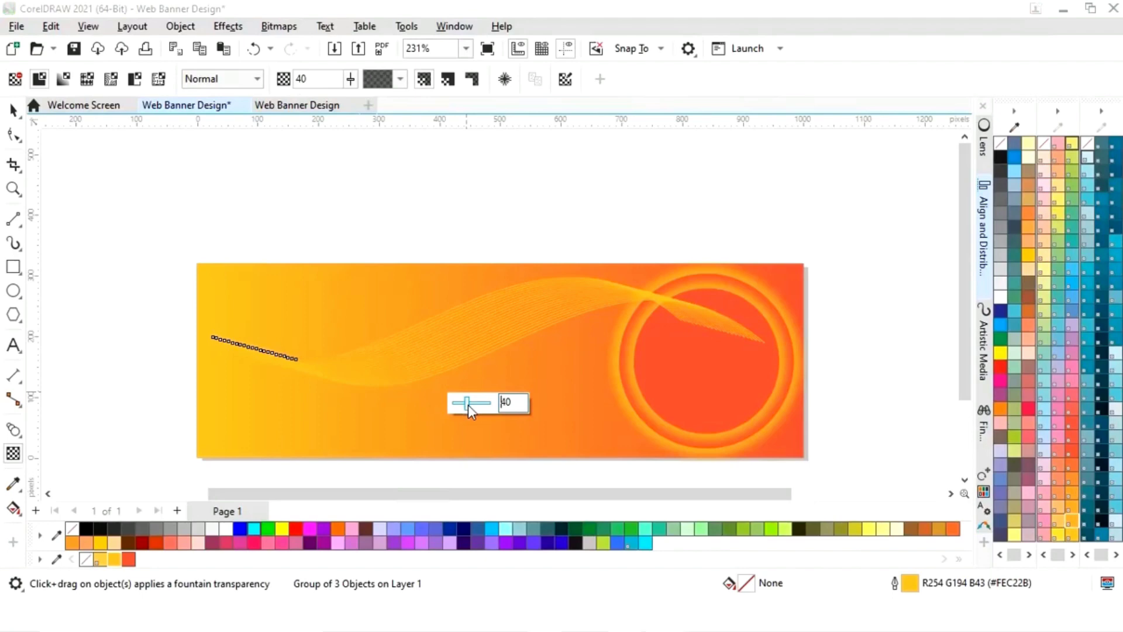
{"action": "left_click_drag", "start_coordinate": [472, 405], "coordinate": [474, 409]}
{"action": "left_click_drag", "start_coordinate": [654, 296], "coordinate": [302, 372]}
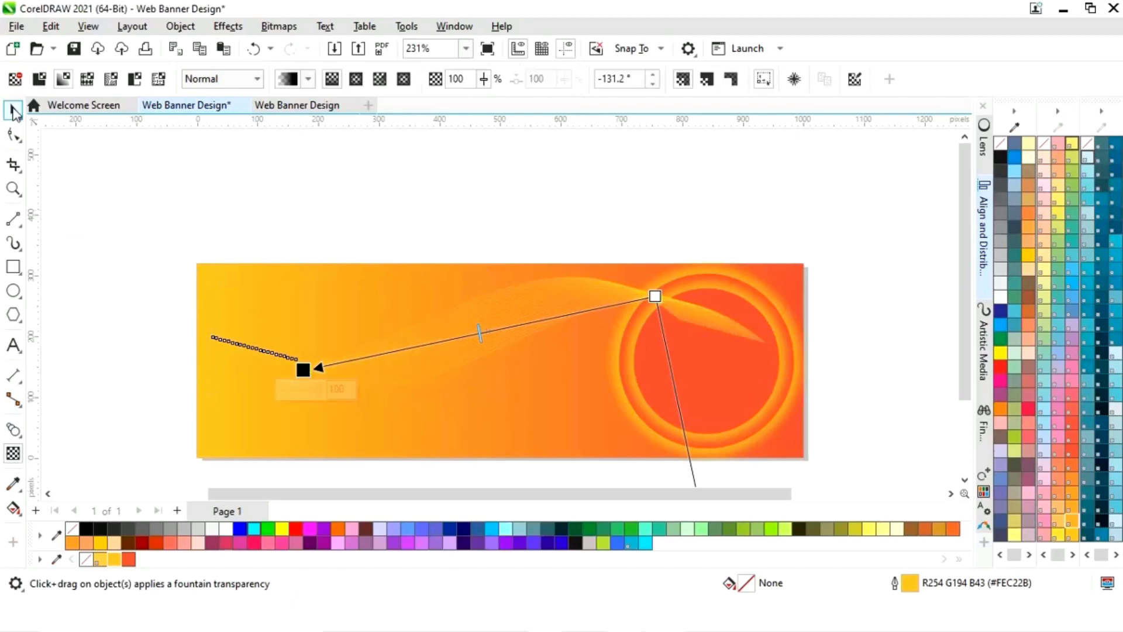
{"action": "left_click", "coordinate": [12, 110]}
Step: Enlarge the wave to about 936 × 184 px and place a vertically mirrored copy below it at about X 472, Y 112 px
{"action": "left_click_drag", "start_coordinate": [770, 272], "coordinate": [786, 261]}
{"action": "left_click_drag", "start_coordinate": [497, 331], "coordinate": [499, 387]}
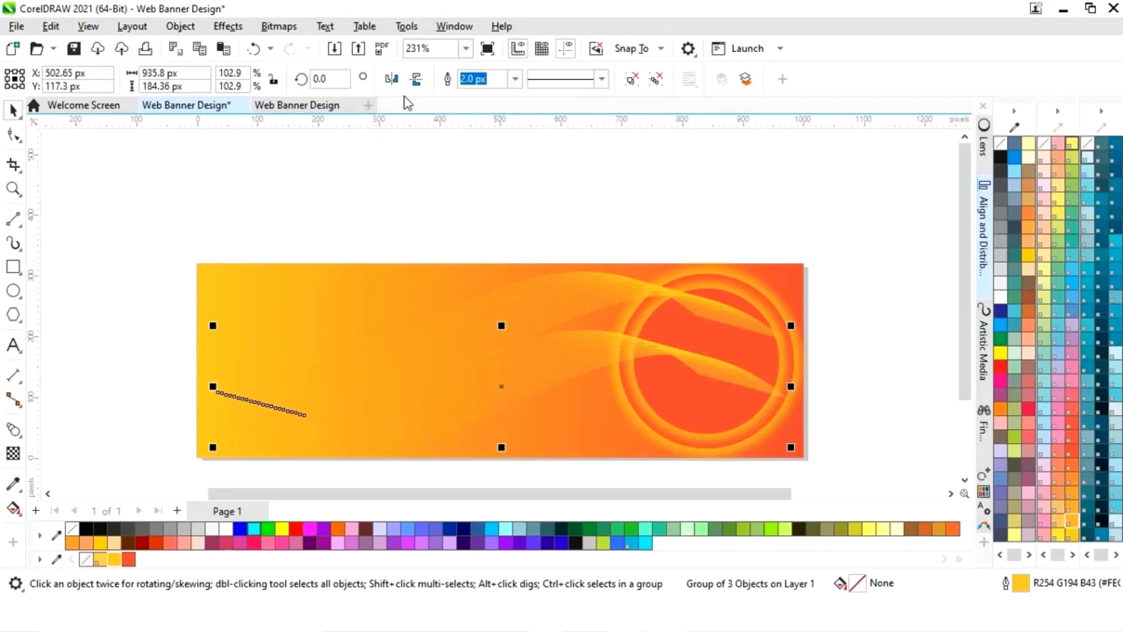
{"action": "left_click", "coordinate": [420, 84]}
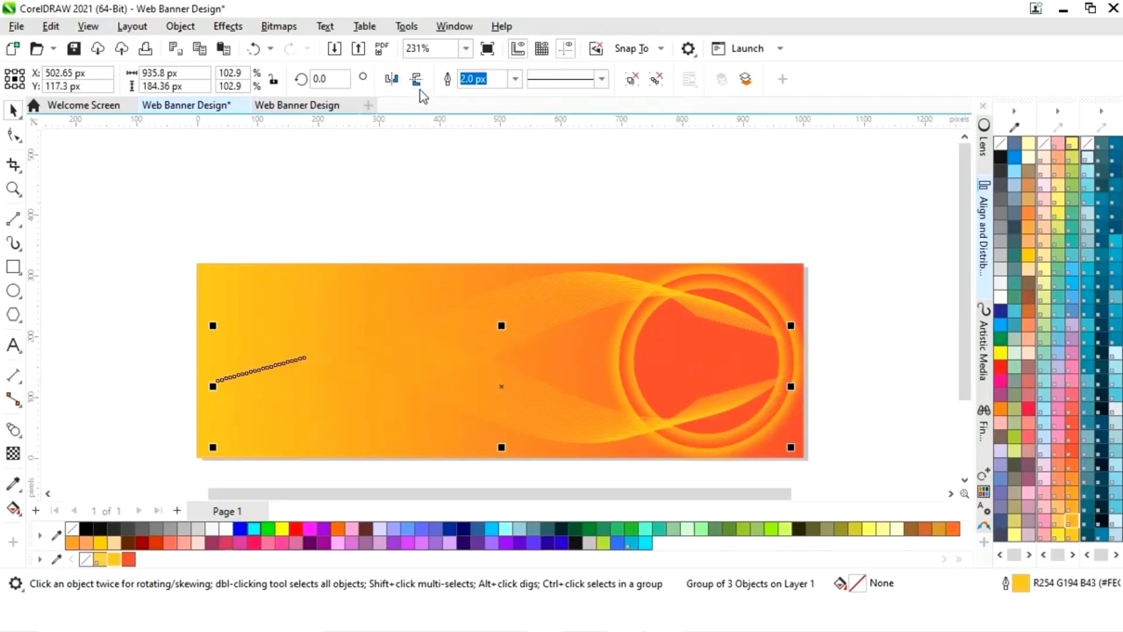
{"action": "left_click_drag", "start_coordinate": [526, 416], "coordinate": [508, 419]}
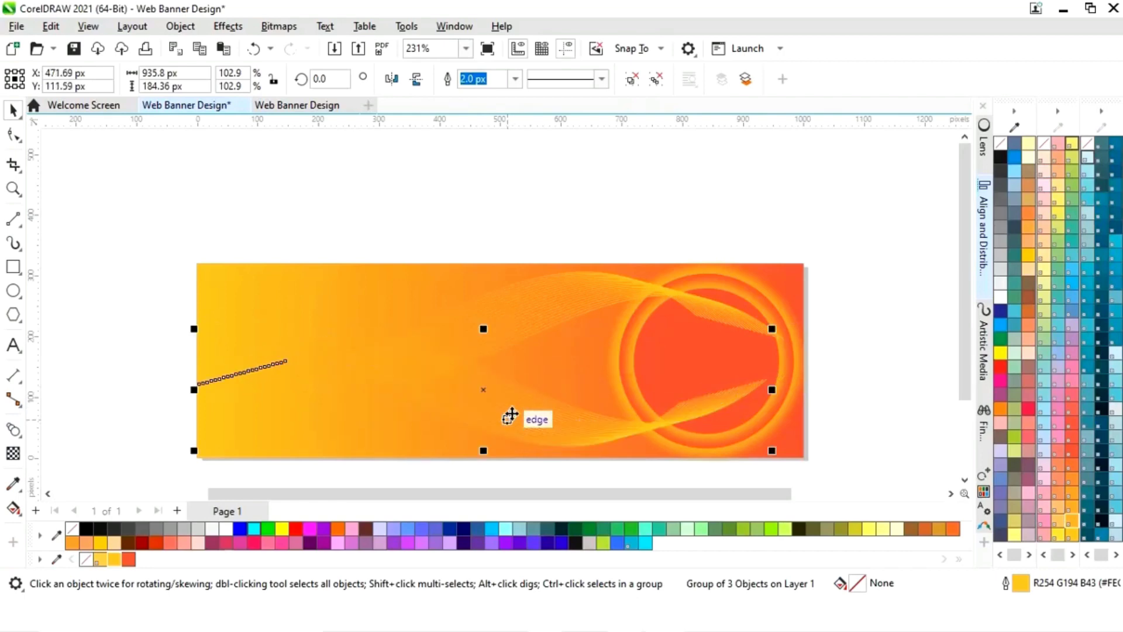
Step: Group the two line waves and move the group behind the circles
{"action": "key", "text": "ctrl+z"}
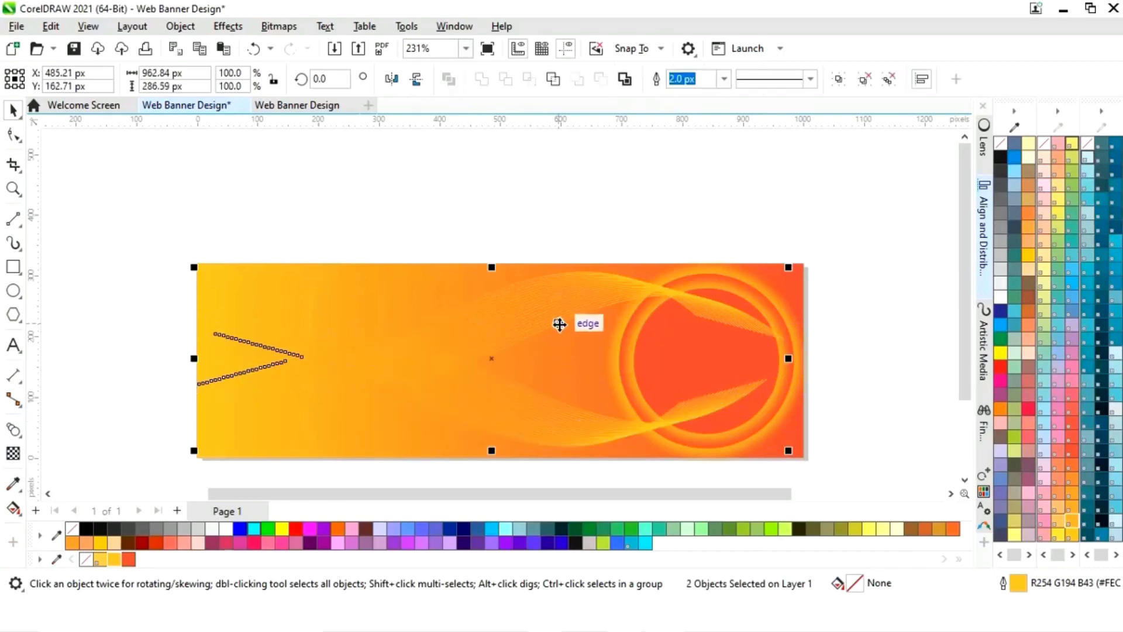
{"action": "right_click", "coordinate": [531, 313]}
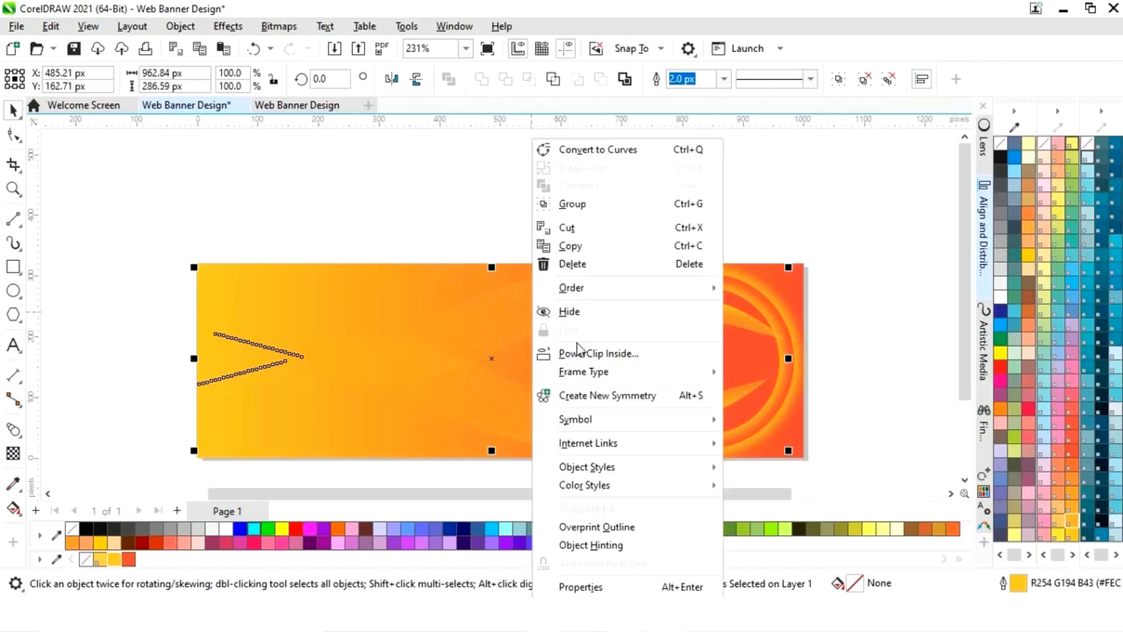
{"action": "left_click", "coordinate": [579, 205]}
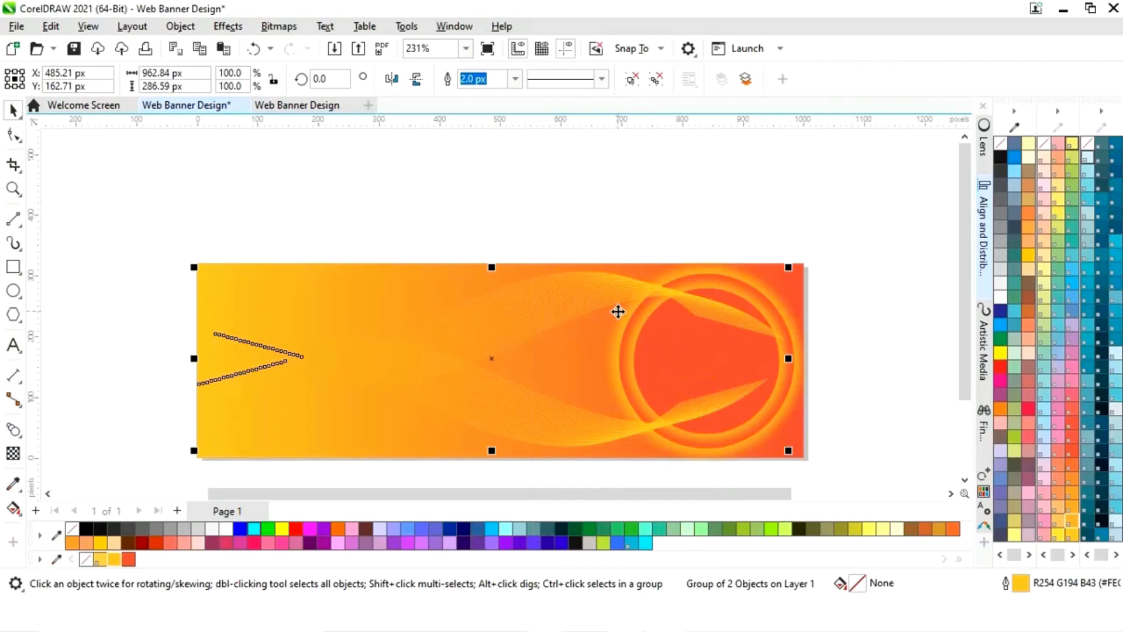
{"action": "key", "text": "ctrl+Page_Down"}
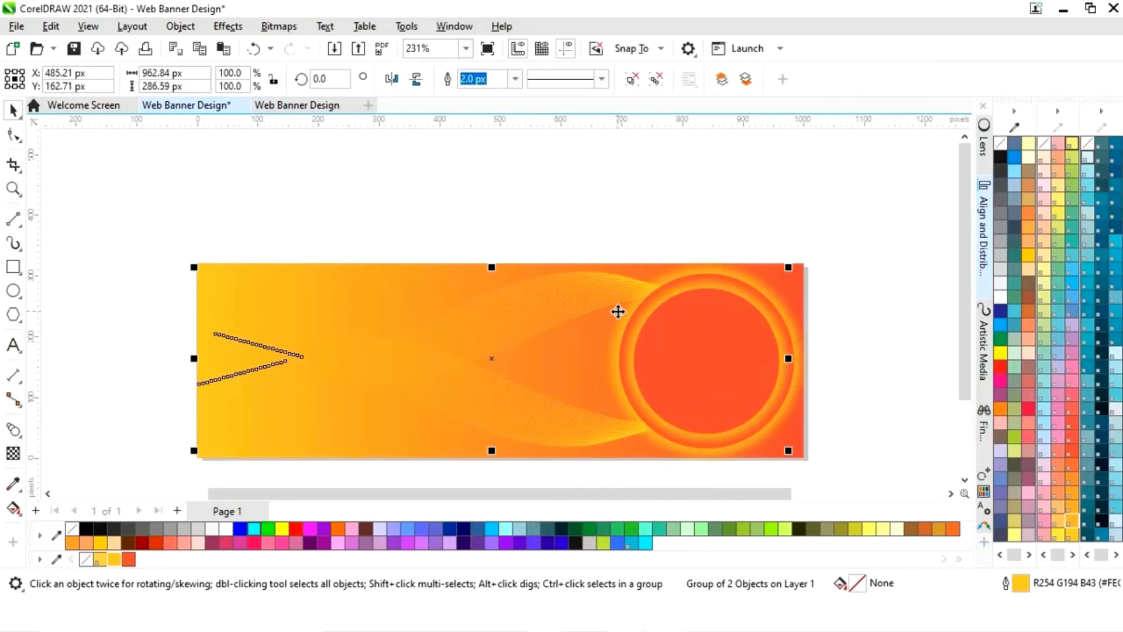
{"action": "left_click", "coordinate": [581, 217]}
{"action": "key", "text": "z"}
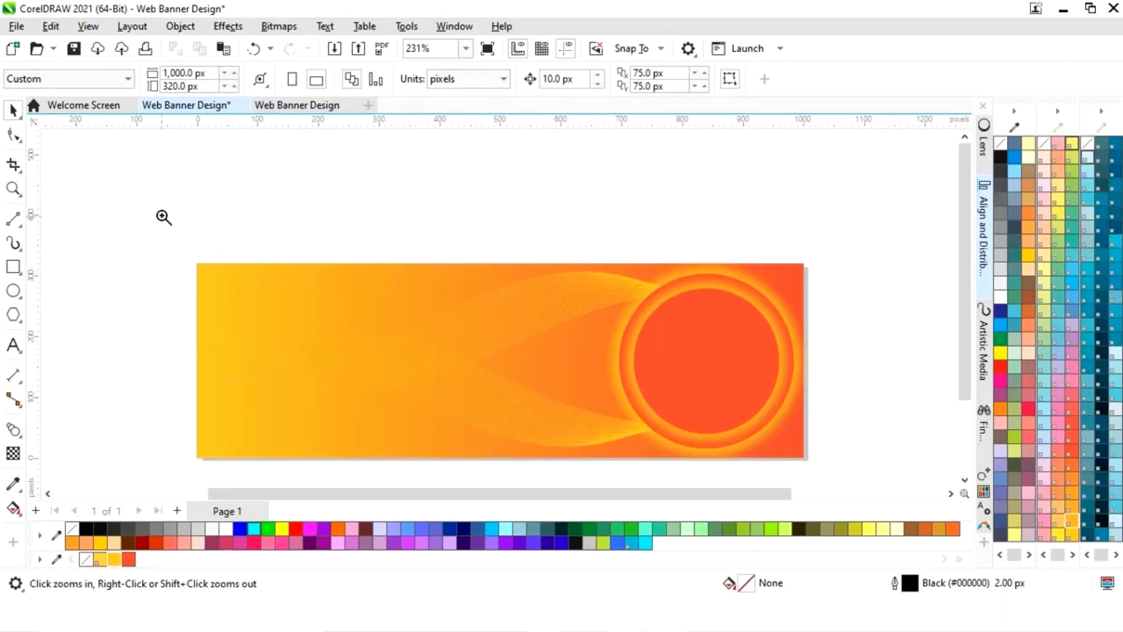
Step: Draw a white rectangle without outline, about 167 × 52 px, near the banner's upper-left corner
{"action": "scroll", "coordinate": [842, 483], "scroll_direction": "down", "scroll_amount": 1}
{"action": "scroll", "coordinate": [836, 468], "scroll_direction": "up", "scroll_amount": 1}
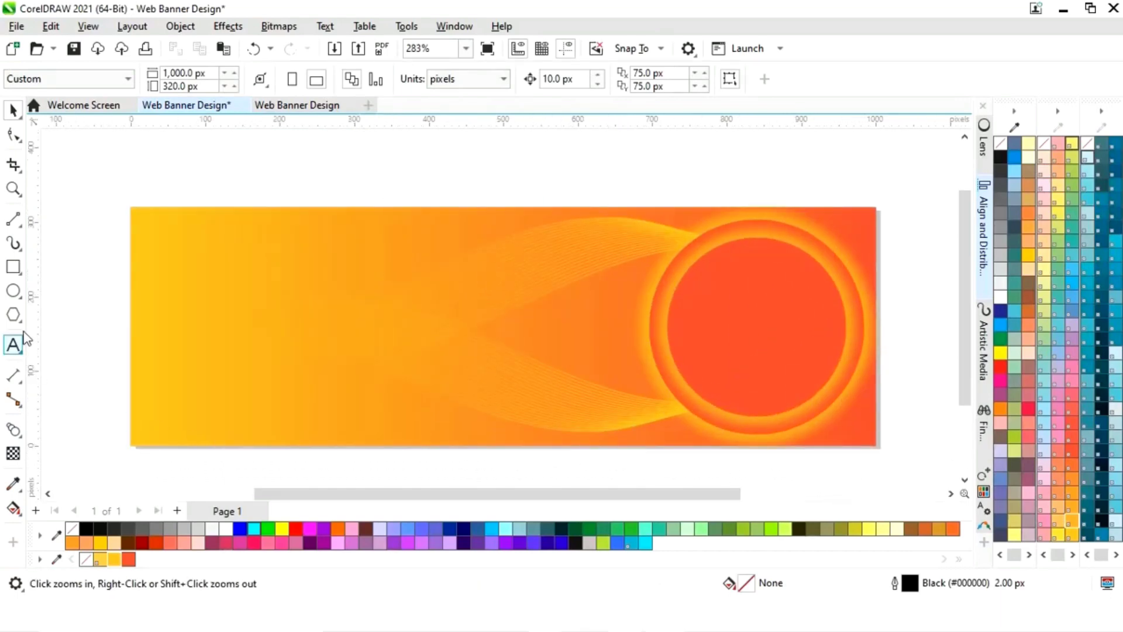
{"action": "left_click", "coordinate": [14, 268]}
{"action": "left_click_drag", "start_coordinate": [174, 225], "coordinate": [299, 264]}
{"action": "left_click", "coordinate": [227, 530]}
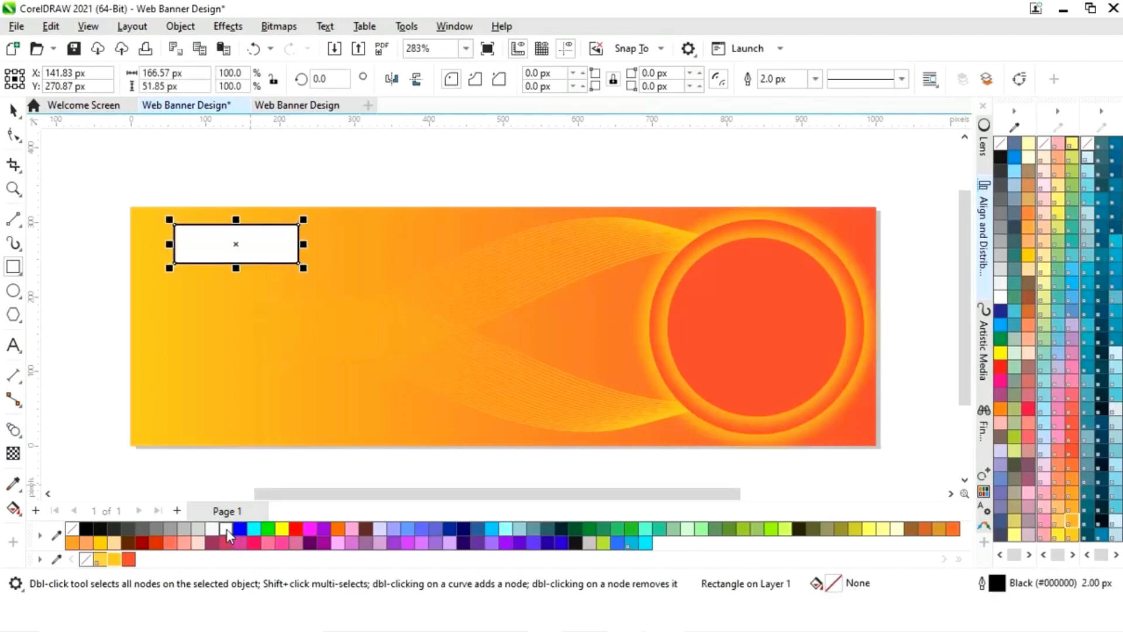
{"action": "right_click", "coordinate": [85, 564]}
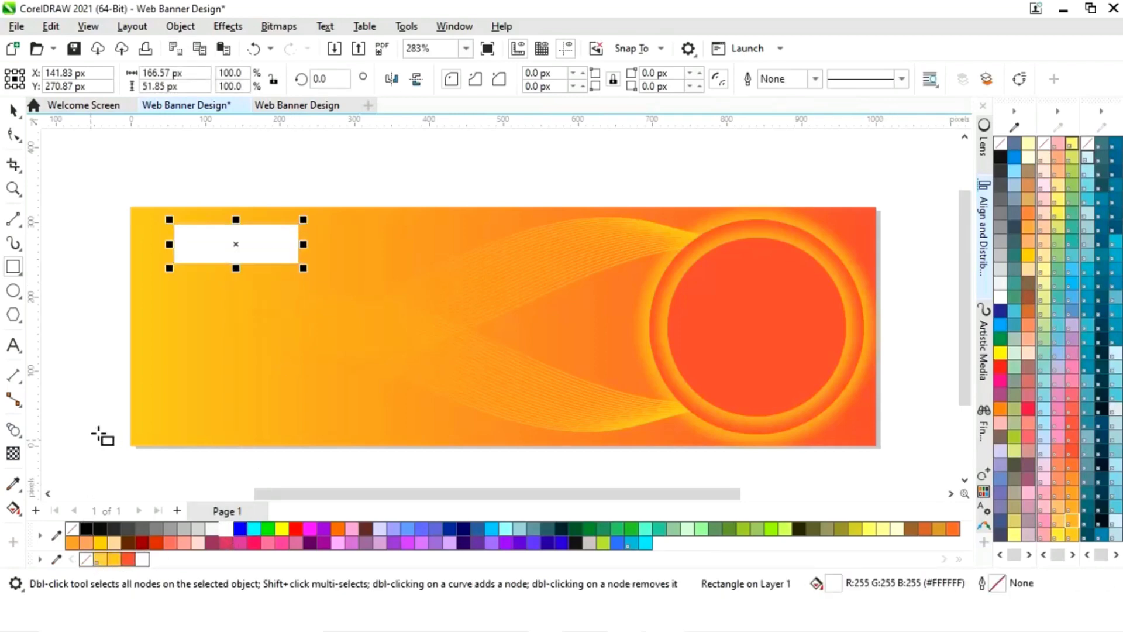
{"action": "left_click", "coordinate": [96, 333]}
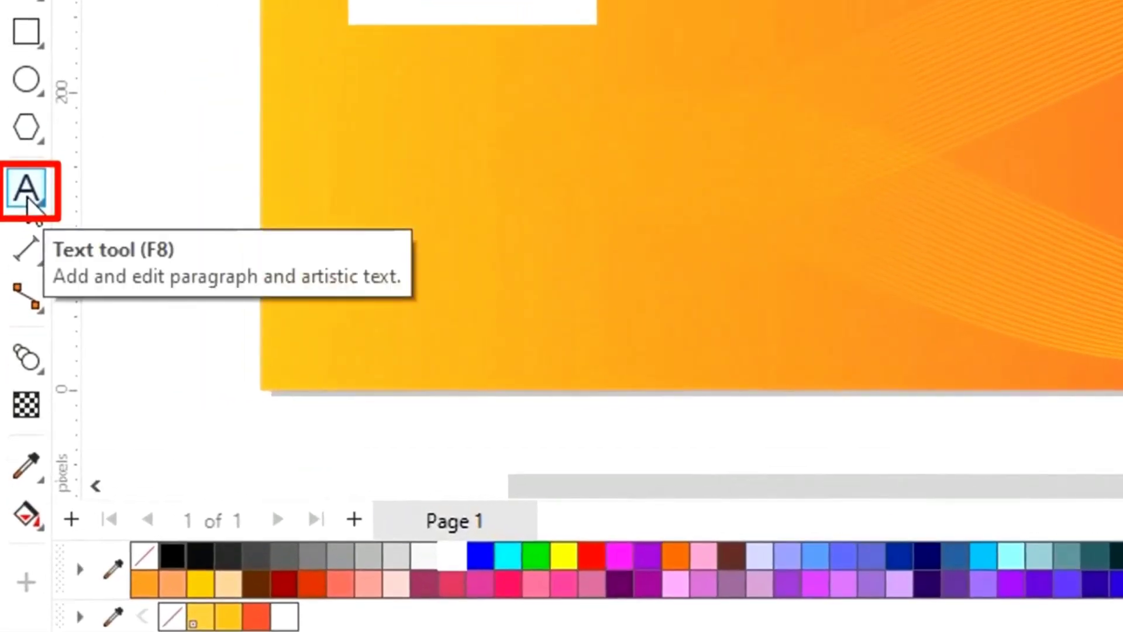
Step: Add the artistic text "LOGO" on the banner and set its font to Arial Rounded MT Bold
{"action": "left_click", "coordinate": [26, 198]}
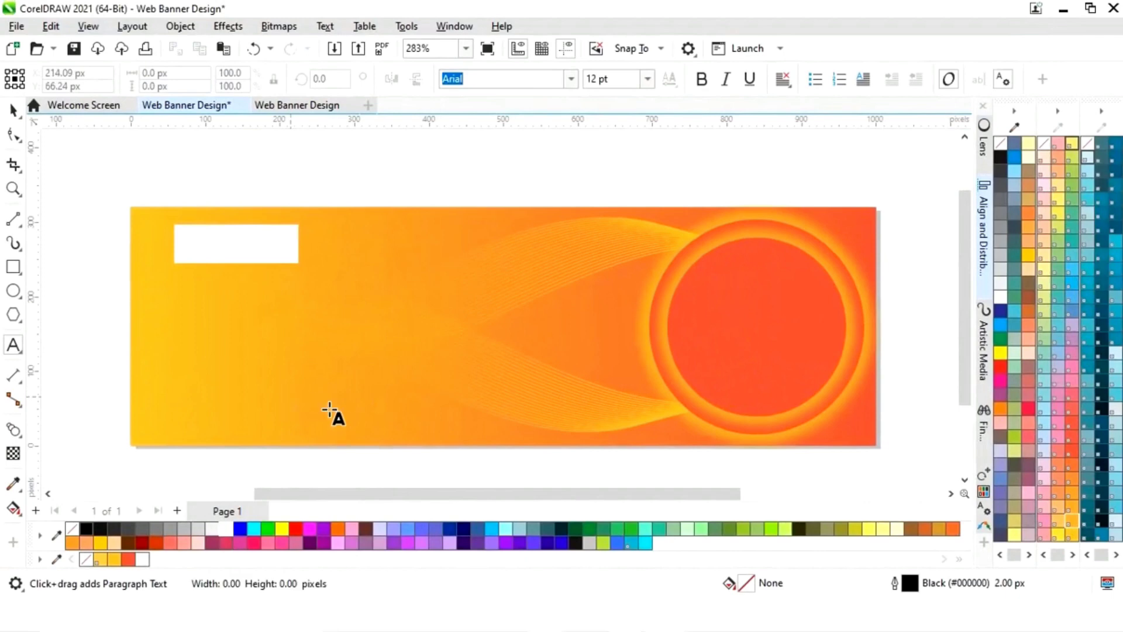
{"action": "left_click", "coordinate": [330, 408]}
{"action": "type", "text": "LOGO"}
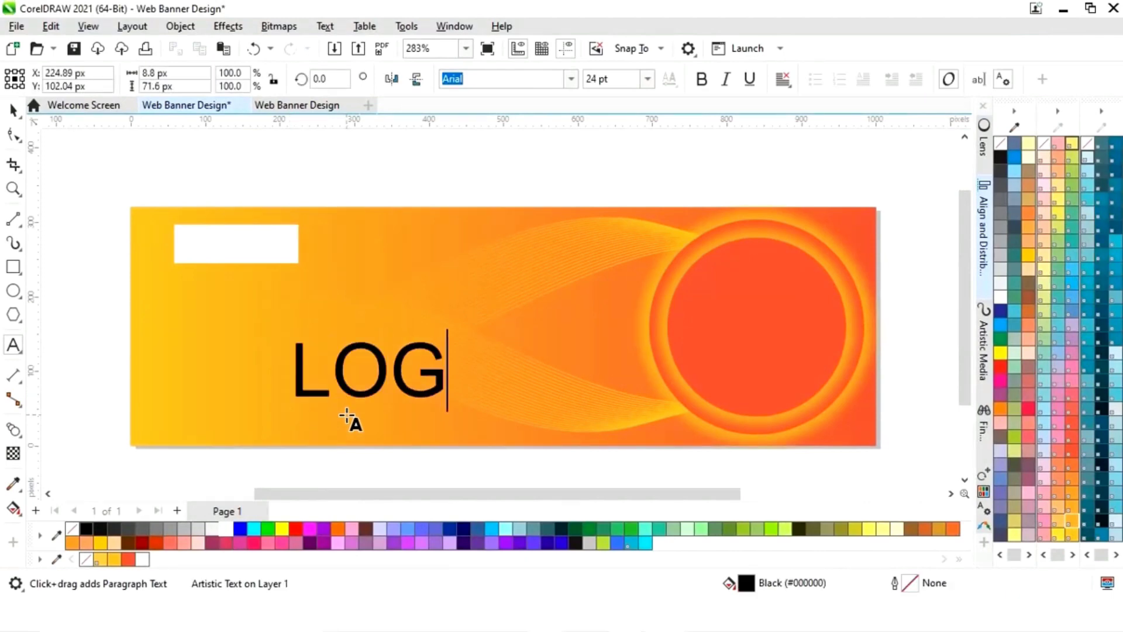
{"action": "left_click", "coordinate": [13, 110]}
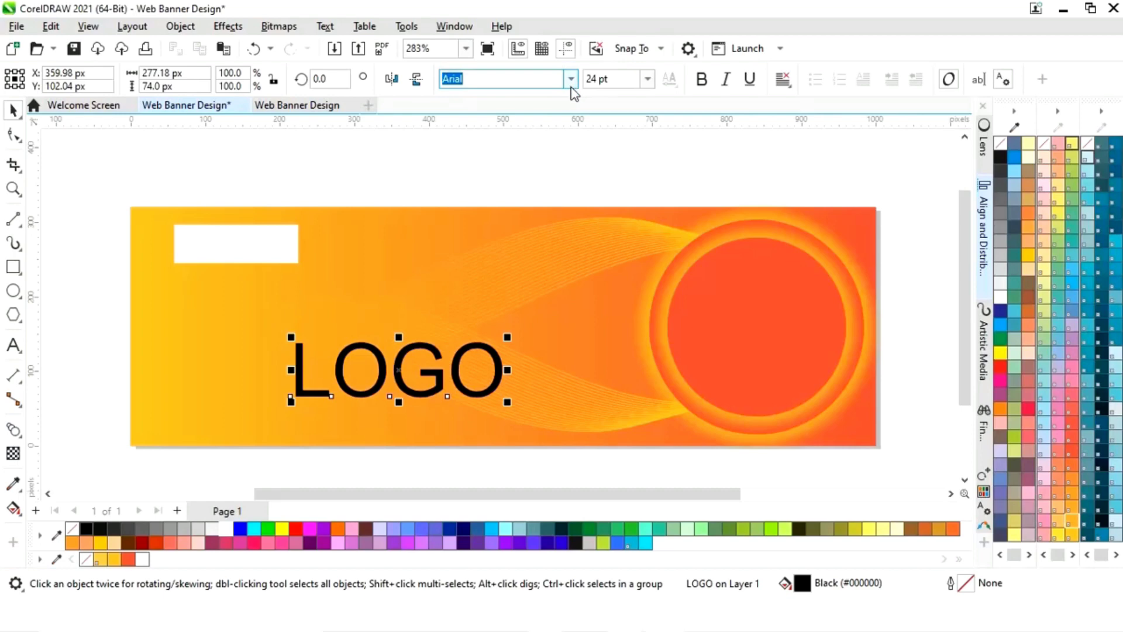
{"action": "left_click", "coordinate": [571, 82]}
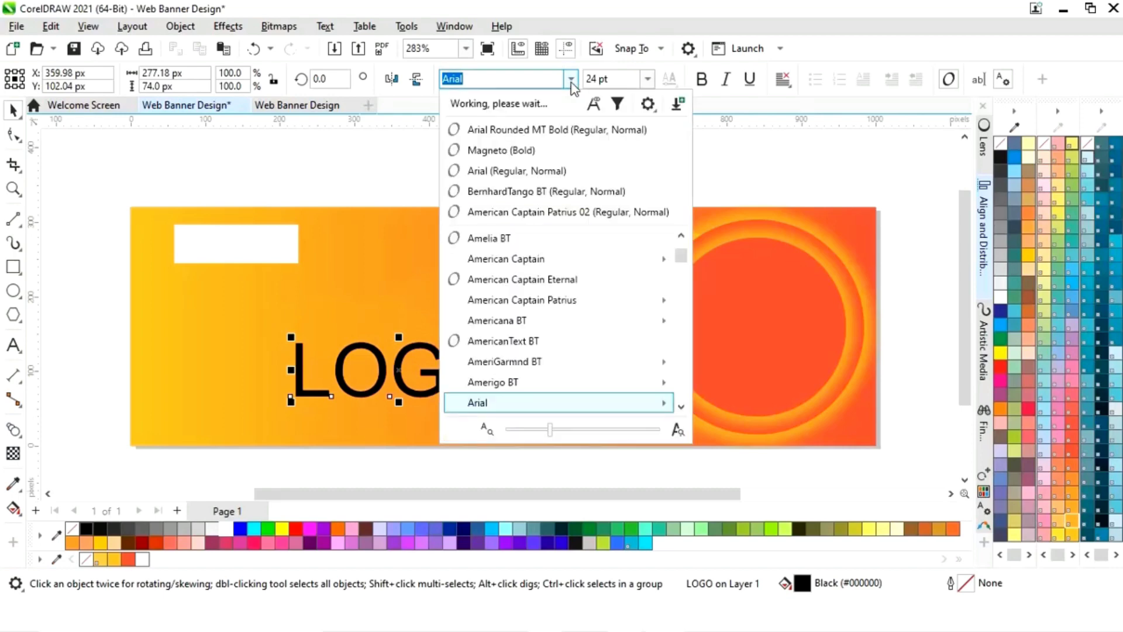
{"action": "left_click", "coordinate": [572, 131]}
Step: Fit the LOGO text centred inside the white rectangle at about 133 × 35 px and fill it with yellow #FEC22B
{"action": "left_click_drag", "start_coordinate": [513, 339], "coordinate": [442, 384]}
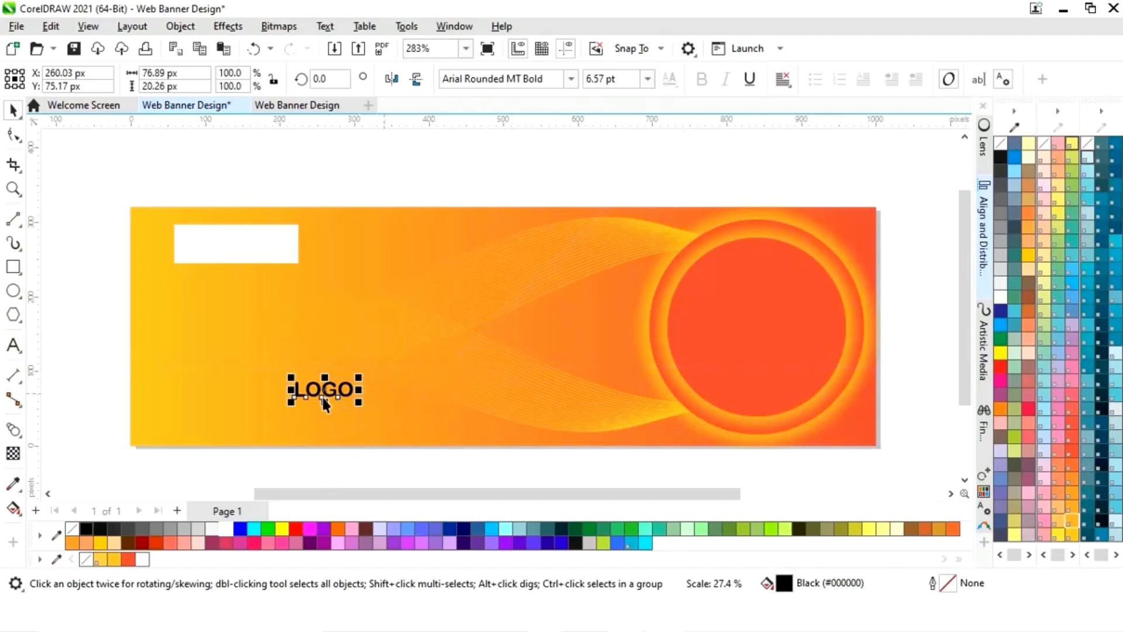
{"action": "left_click_drag", "start_coordinate": [325, 389], "coordinate": [303, 212]}
{"action": "left_click", "coordinate": [114, 559]}
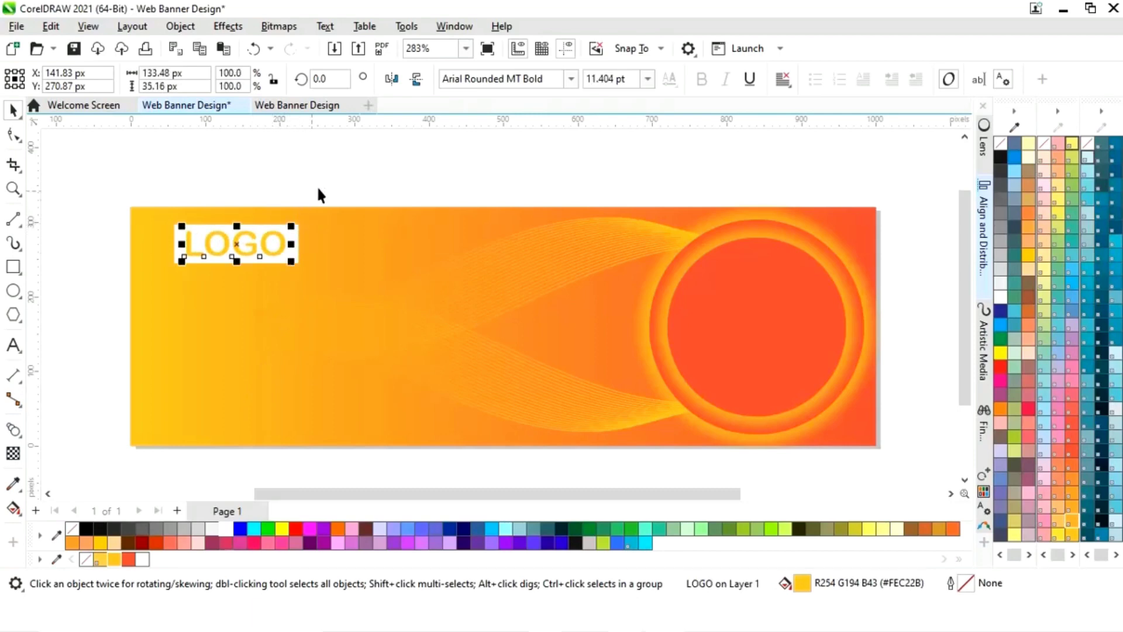
Step: Scale the white rectangle and LOGO text together to about 128 × 40 px and place them at about X 119, Y 277 px
{"action": "key", "text": "Escape"}
{"action": "left_click_drag", "start_coordinate": [162, 283], "coordinate": [163, 284]}
{"action": "left_click_drag", "start_coordinate": [250, 256], "coordinate": [222, 244]}
{"action": "left_click", "coordinate": [293, 179]}
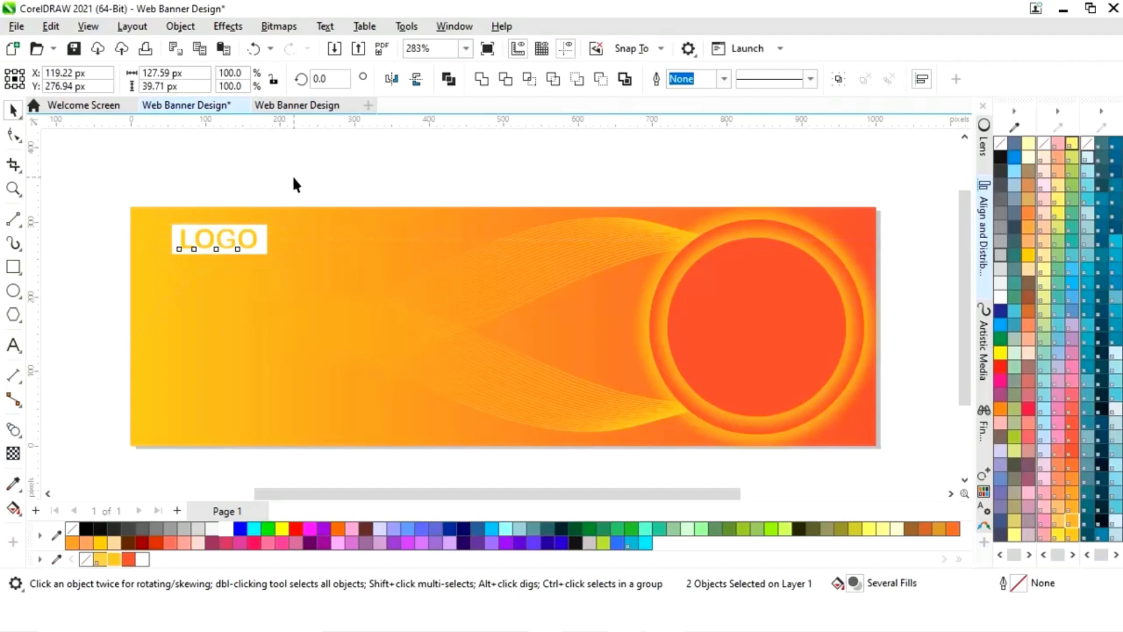
Step: Add a two-line artistic text reading "THE STYLISH BAG" and "COLLECTION" below the logo
{"action": "left_click", "coordinate": [14, 345]}
{"action": "left_click", "coordinate": [264, 365]}
{"action": "type", "text": "THE STYLISH BAG"}
{"action": "key", "text": "Escape"}
{"action": "key", "text": "Return"}
{"action": "type", "text": "COLLO"}
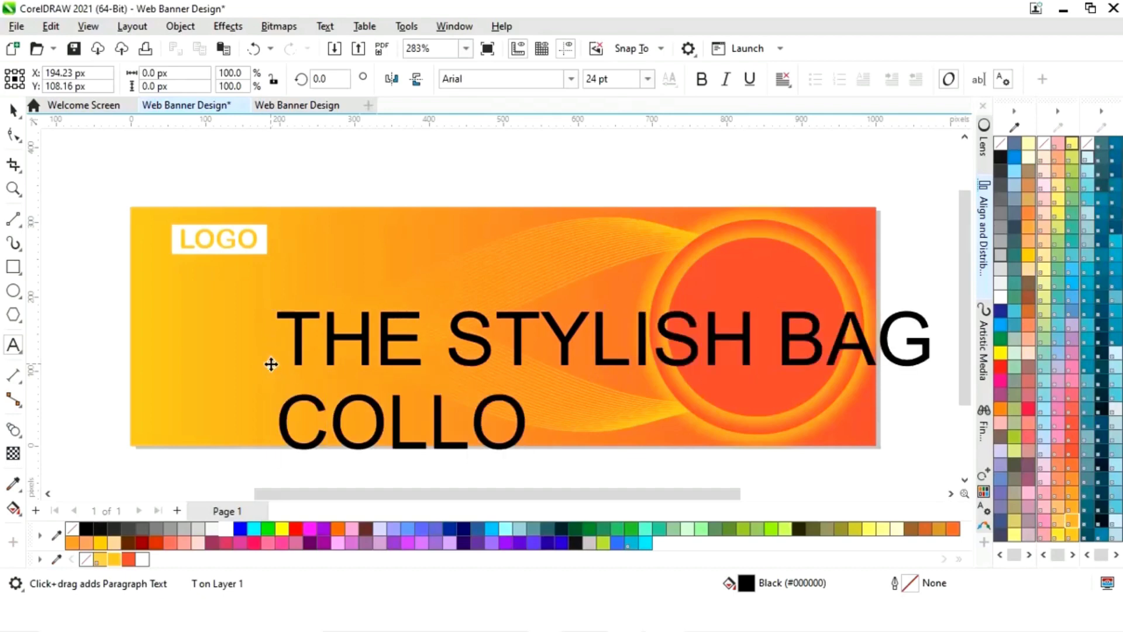
{"action": "key", "text": "BackSpace"}
{"action": "type", "text": "ECTION"}
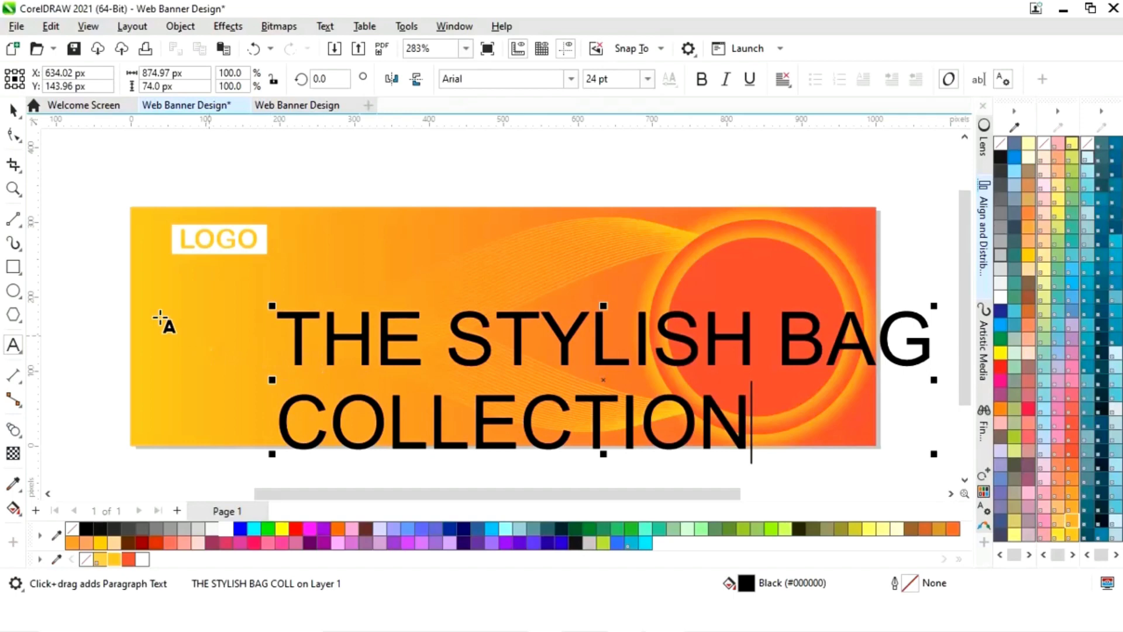
{"action": "left_click", "coordinate": [15, 114]}
{"action": "left_click", "coordinate": [20, 110]}
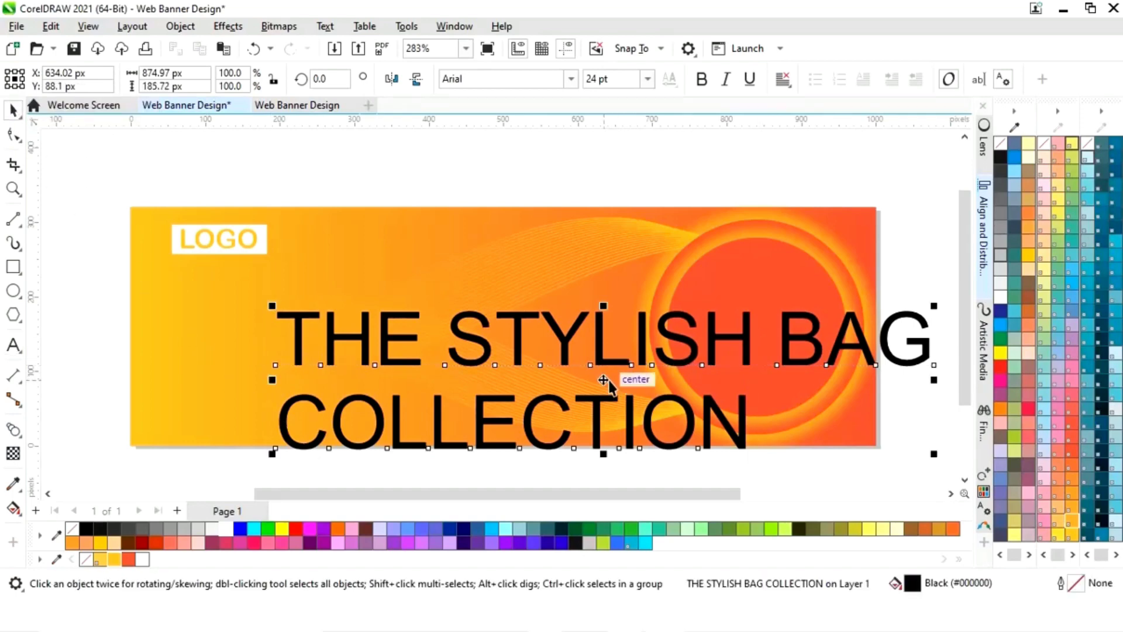
Step: Move the two-line heading to about X 522, Y 125 px and center-align its lines
{"action": "left_click_drag", "start_coordinate": [604, 381], "coordinate": [519, 352]}
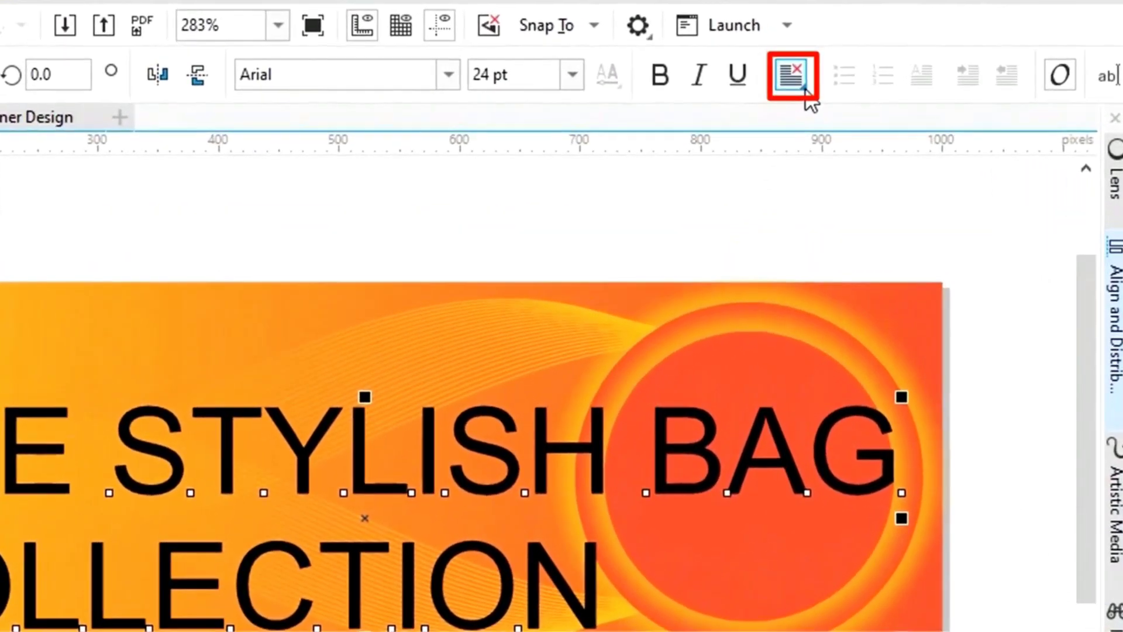
{"action": "left_click", "coordinate": [797, 86]}
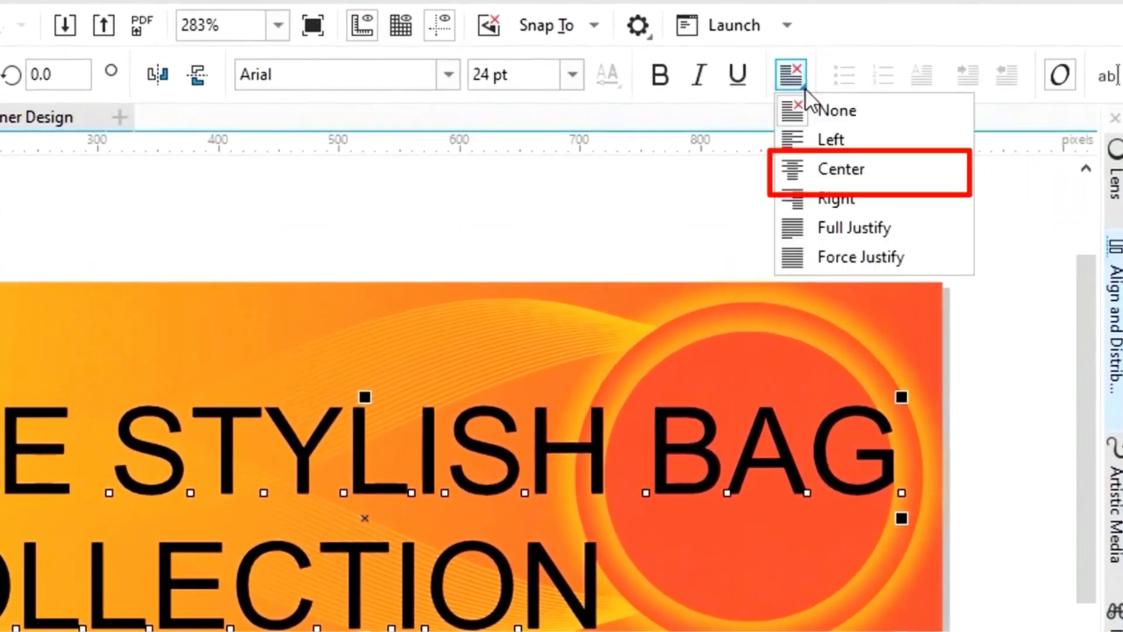
{"action": "left_click", "coordinate": [840, 170]}
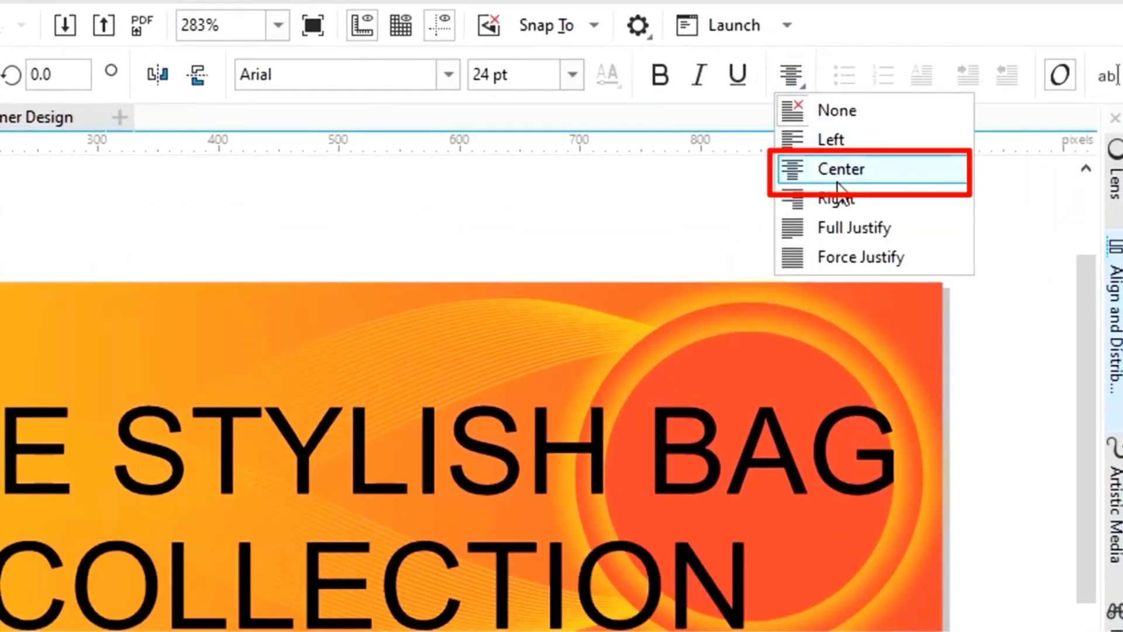
{"action": "left_click", "coordinate": [838, 176]}
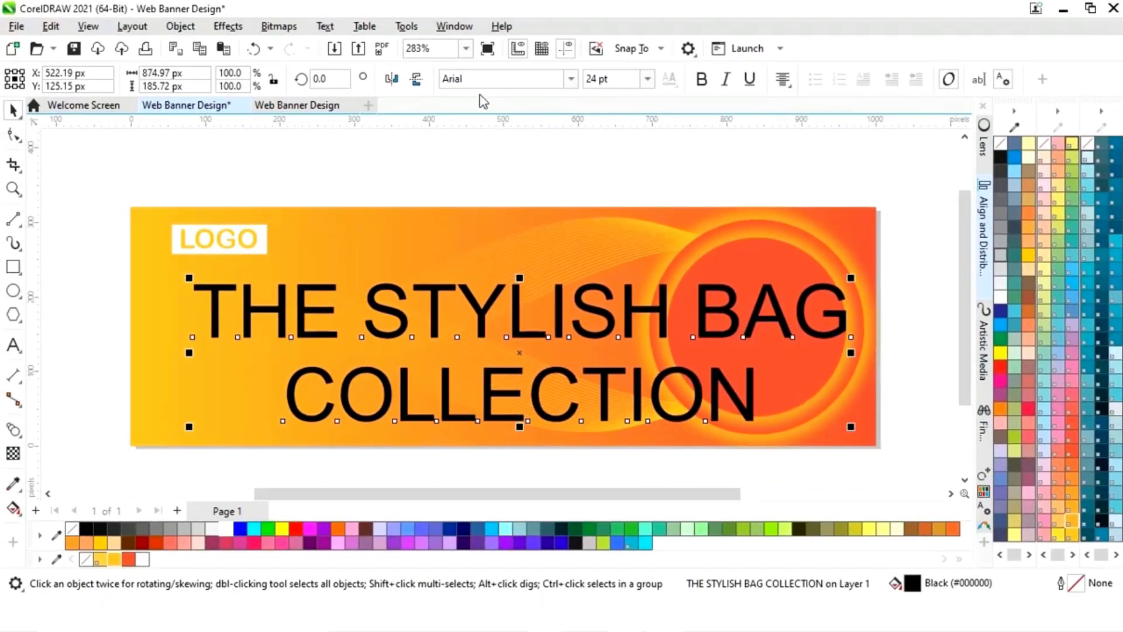
Step: Set the heading in Arial Rounded MT Bold and shrink it to about 279 × 59 px, placed below the logo
{"action": "left_click", "coordinate": [572, 80]}
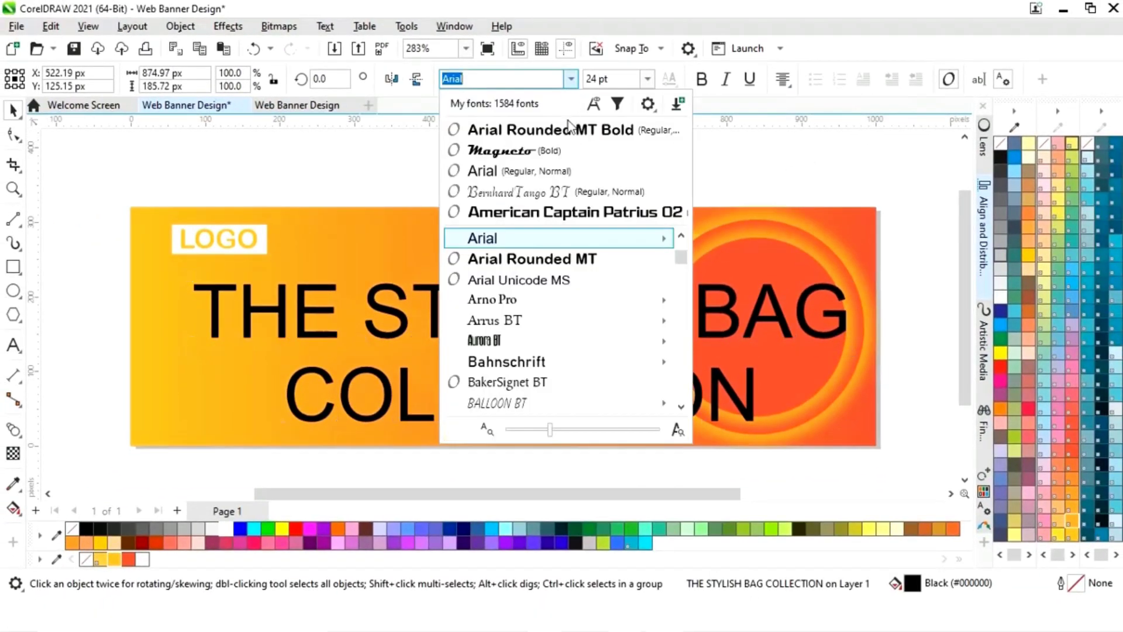
{"action": "left_click", "coordinate": [567, 132]}
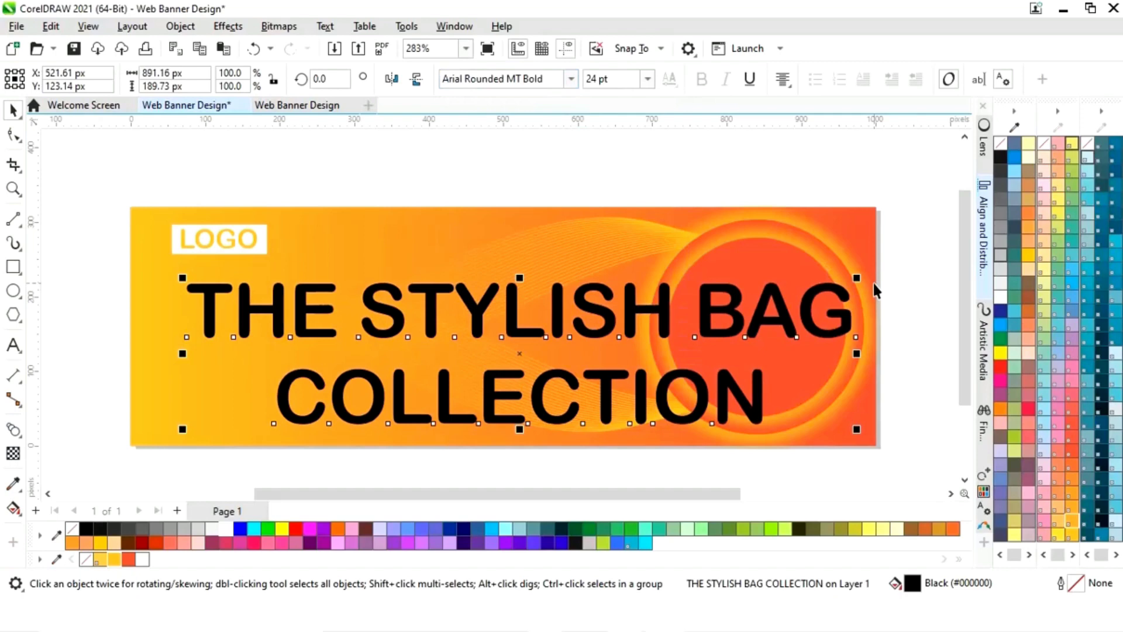
{"action": "left_click_drag", "start_coordinate": [859, 279], "coordinate": [403, 358]}
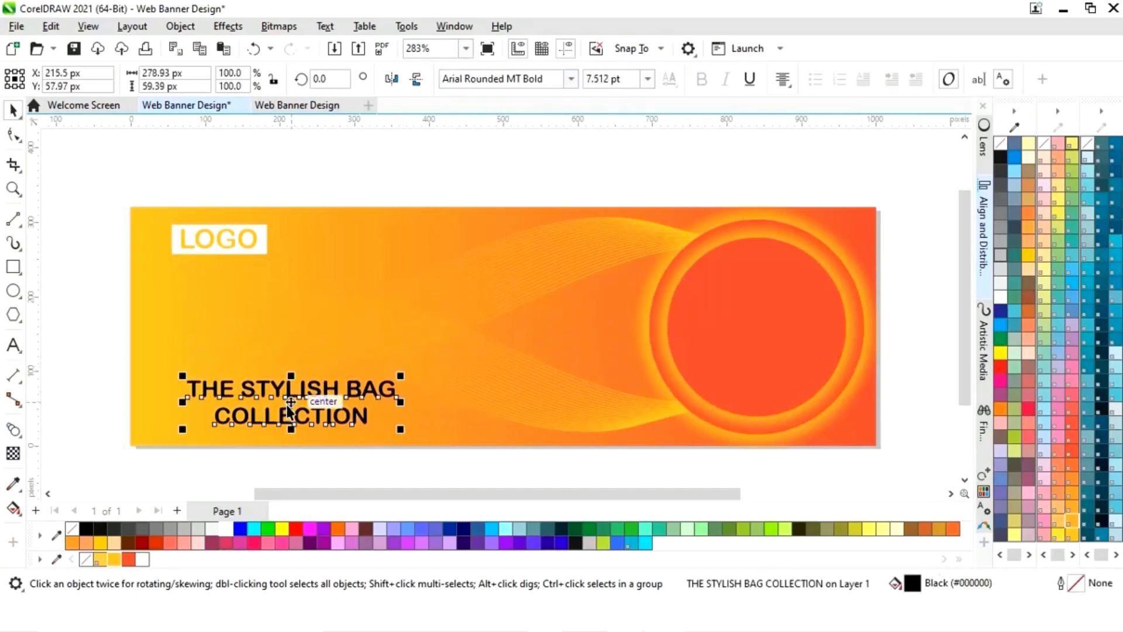
{"action": "left_click_drag", "start_coordinate": [289, 404], "coordinate": [248, 330]}
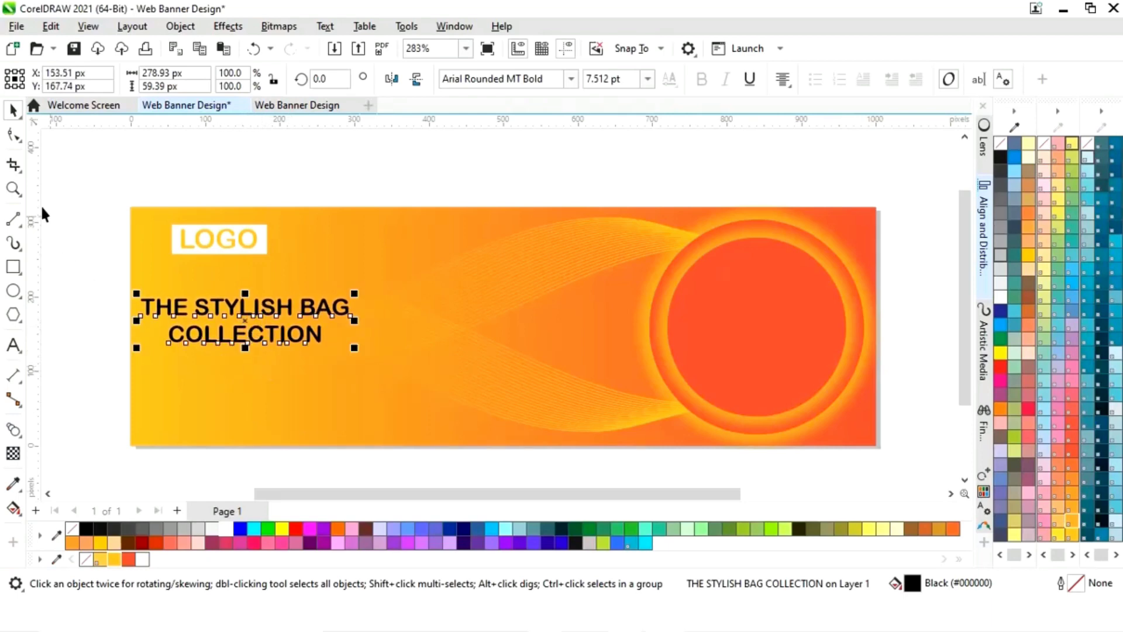
Step: Set the heading's word "COLLECTION" to 10 pt and colour it white
{"action": "left_click", "coordinate": [13, 345]}
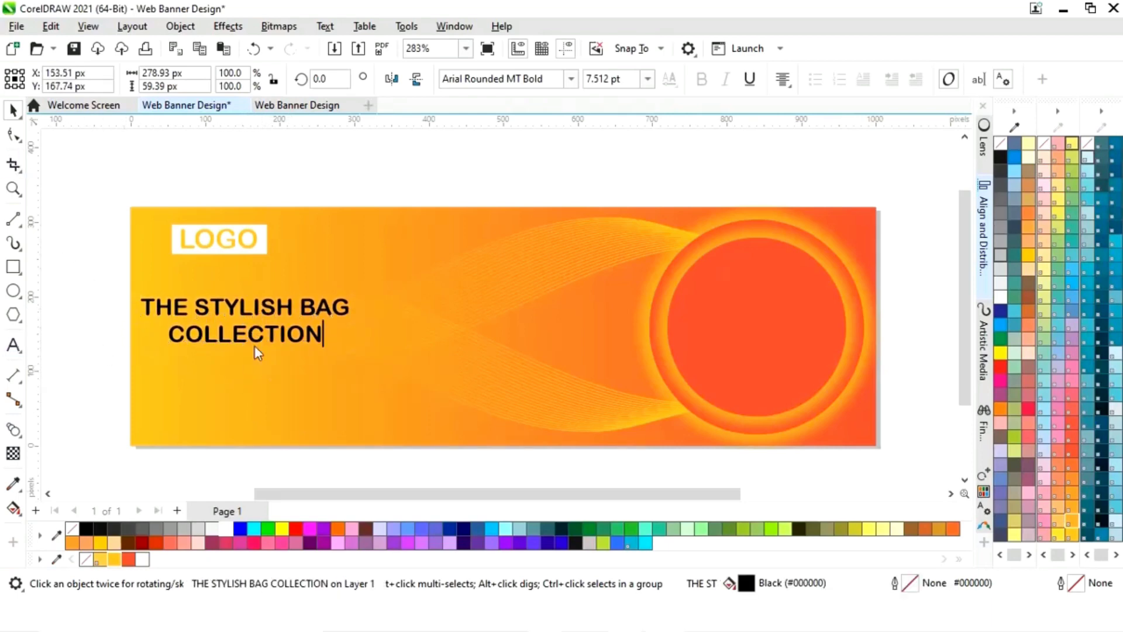
{"action": "left_click_drag", "start_coordinate": [325, 336], "coordinate": [160, 335]}
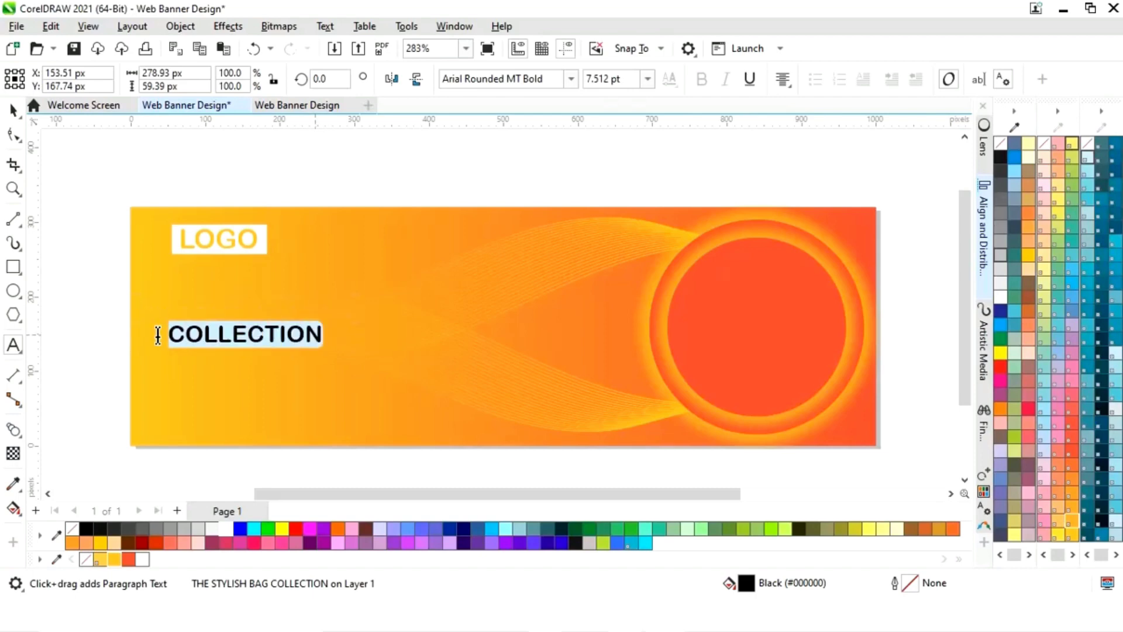
{"action": "left_click", "coordinate": [648, 78]}
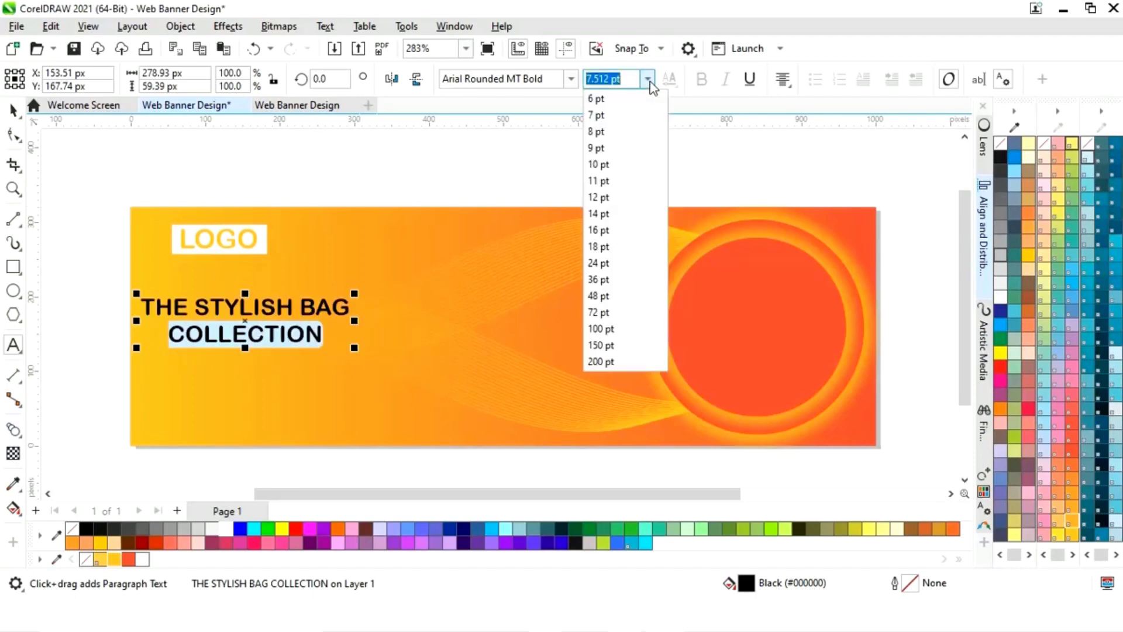
{"action": "left_click", "coordinate": [609, 165]}
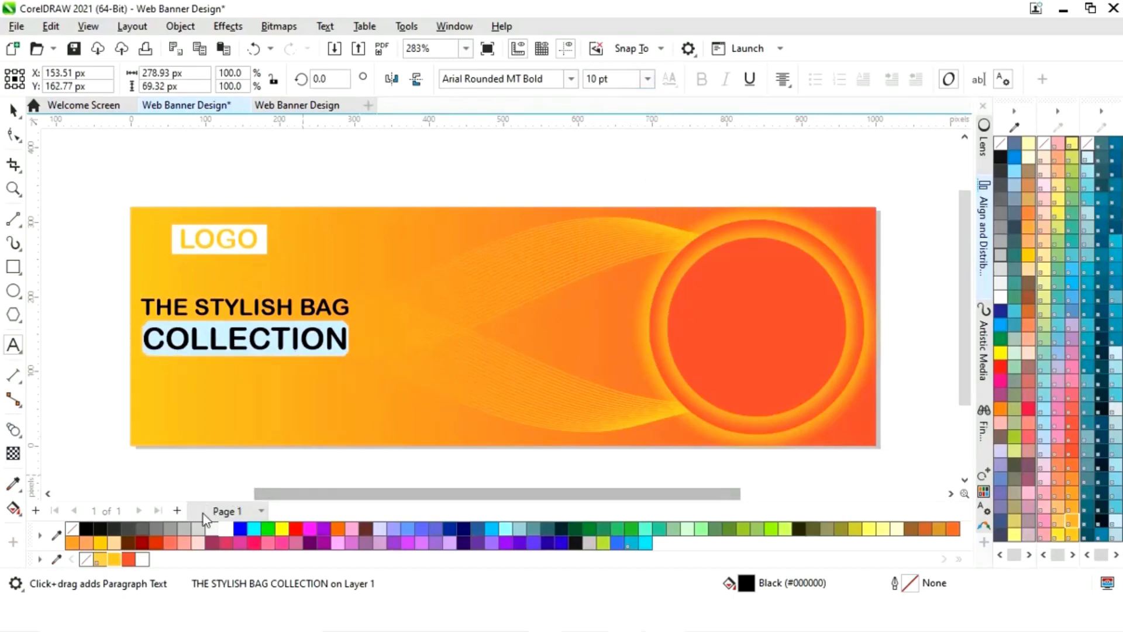
{"action": "left_click", "coordinate": [142, 560]}
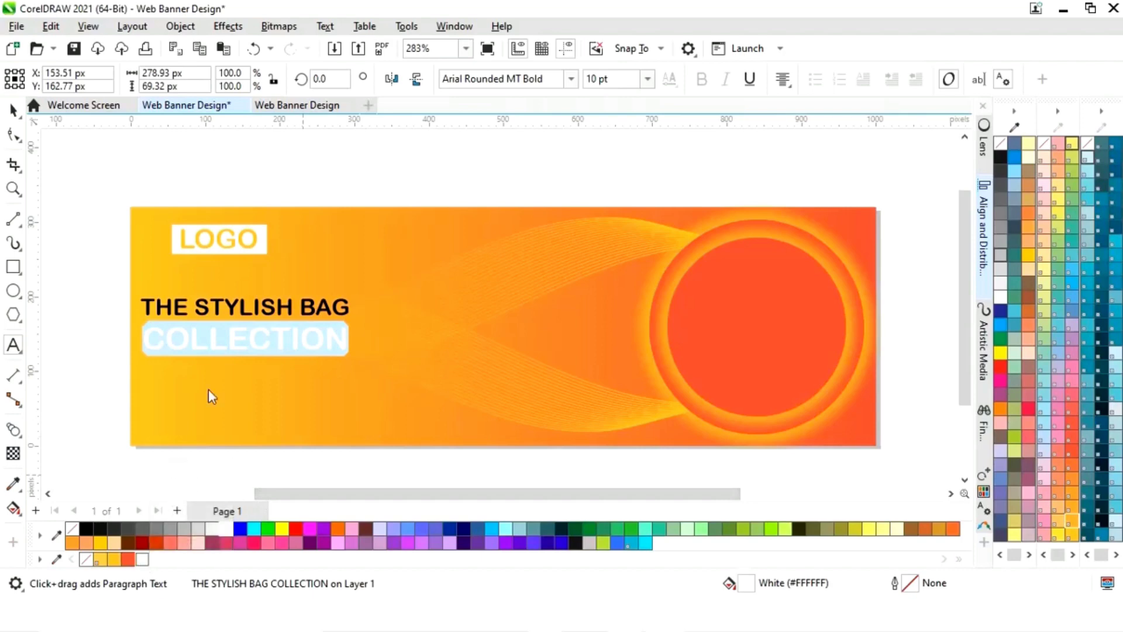
{"action": "left_click", "coordinate": [13, 110]}
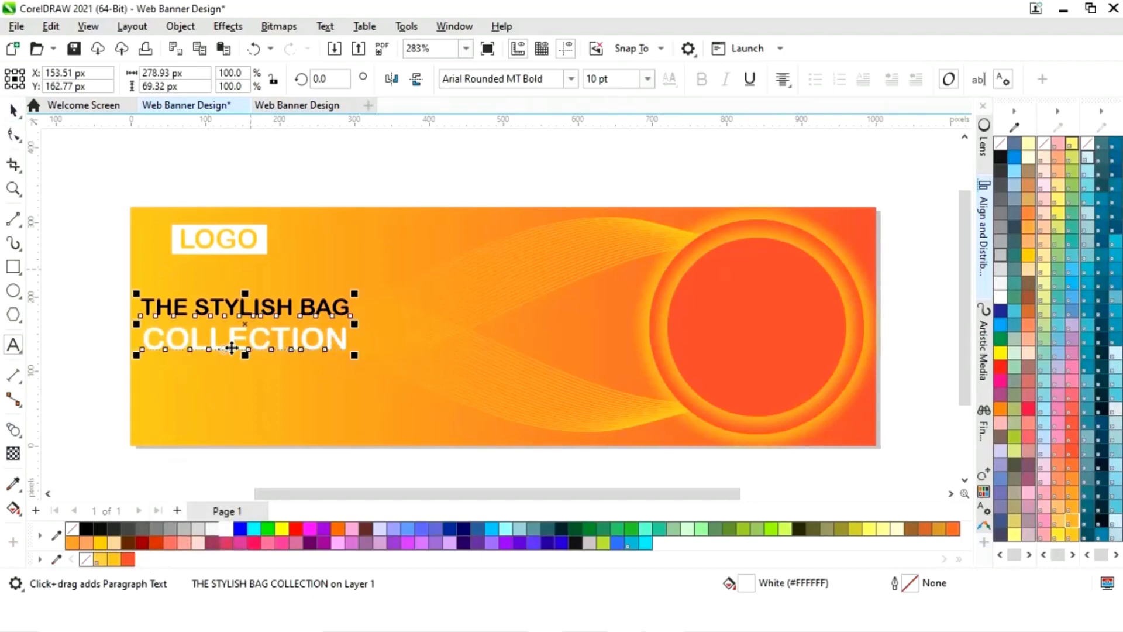
Step: Group the LOGO text with its white rectangle and center the group horizontally on the heading
{"action": "left_click", "coordinate": [106, 303]}
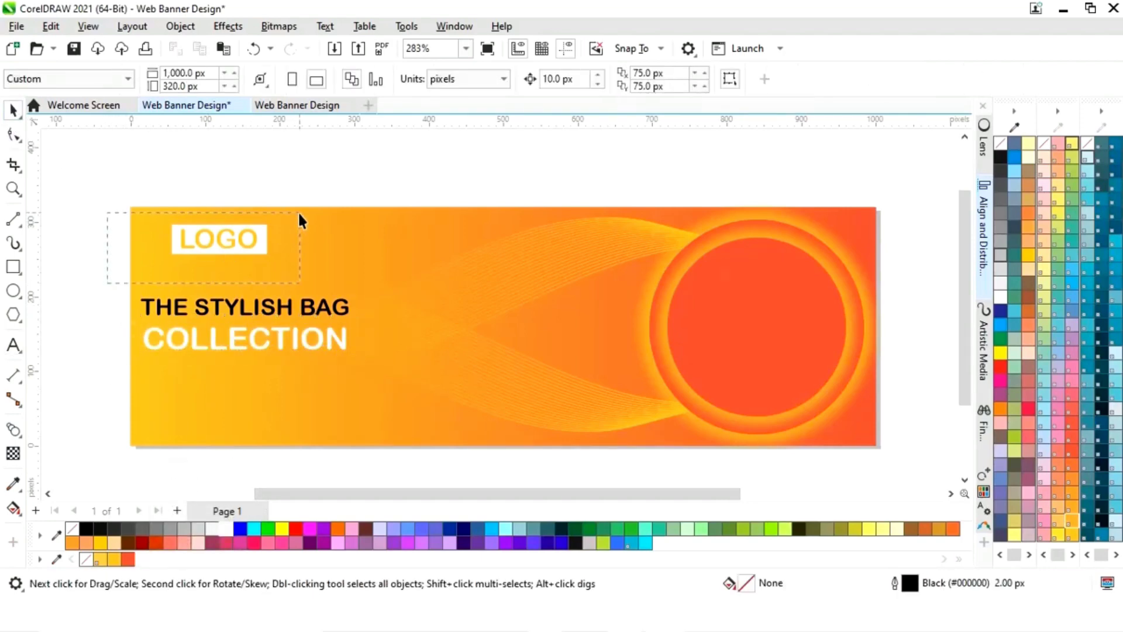
{"action": "left_click_drag", "start_coordinate": [298, 222], "coordinate": [300, 216]}
{"action": "key", "text": "ctrl+g"}
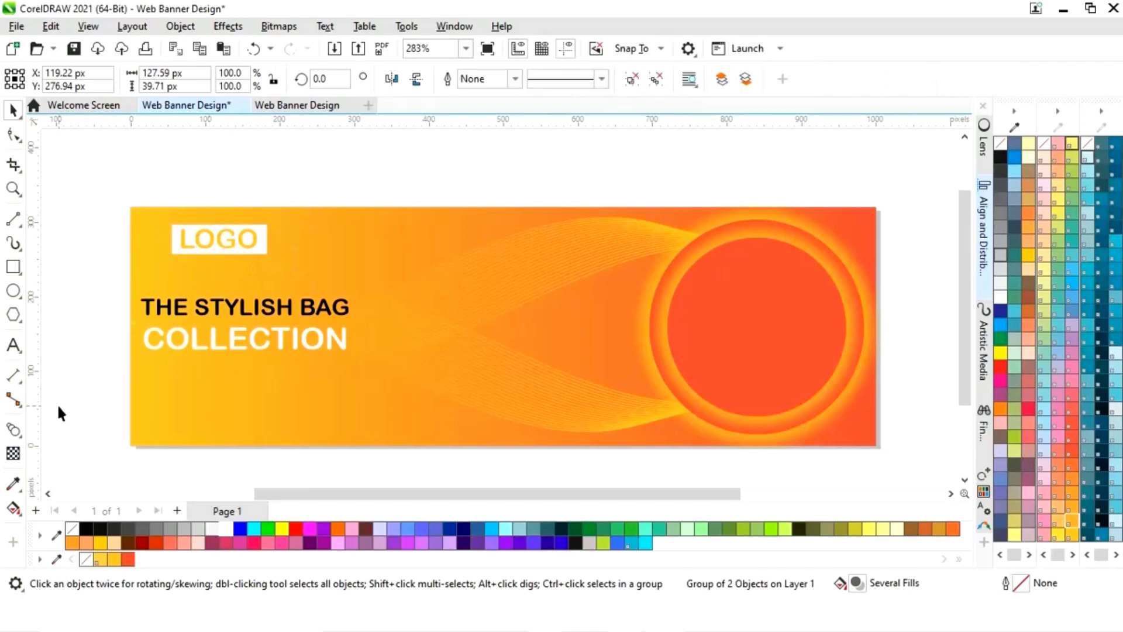
{"action": "left_click", "coordinate": [59, 406]}
{"action": "left_click", "coordinate": [255, 244]}
{"action": "left_click", "coordinate": [283, 307], "text": "shift"}
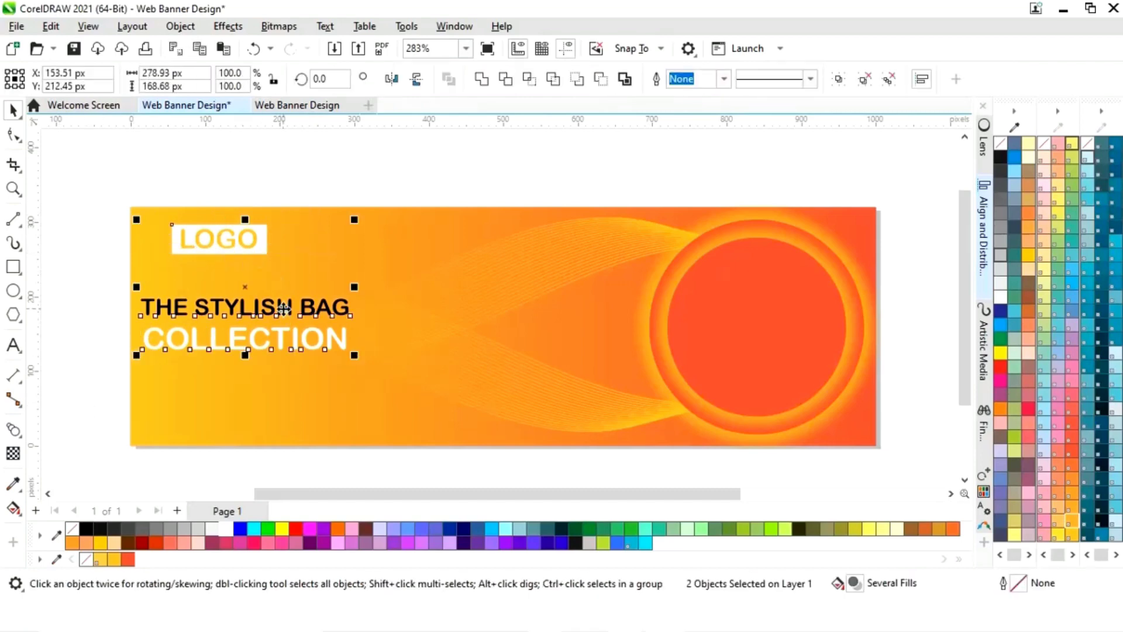
{"action": "key", "text": "c"}
{"action": "left_click", "coordinate": [303, 168]}
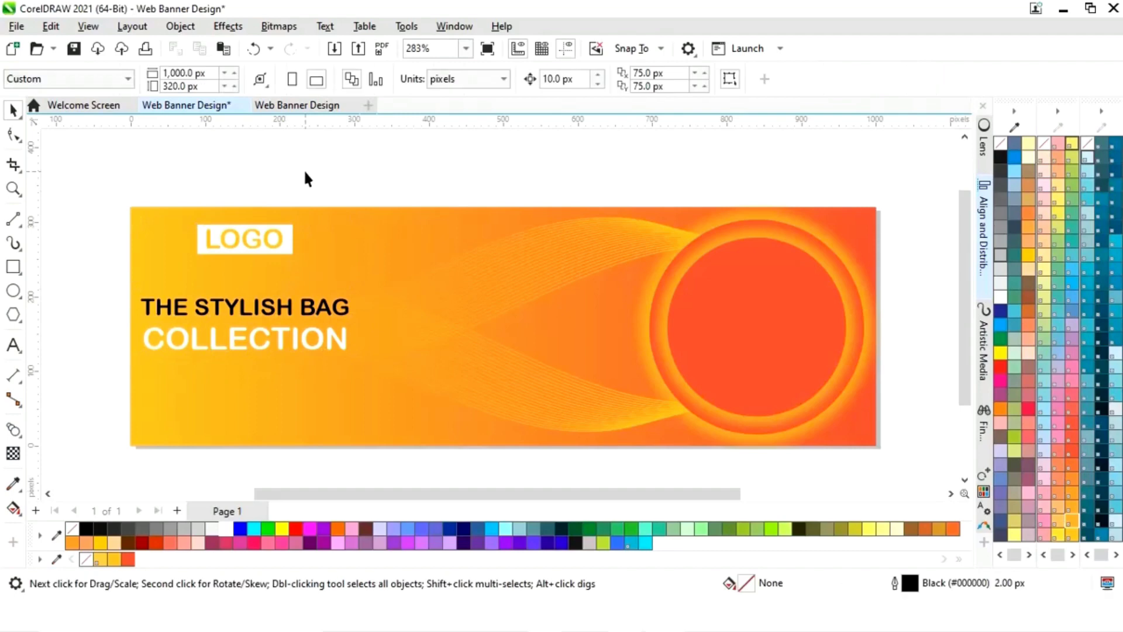
Step: Add the artistic text "40%" in 24 pt Arial between the heading and the circles
{"action": "left_click", "coordinate": [13, 345]}
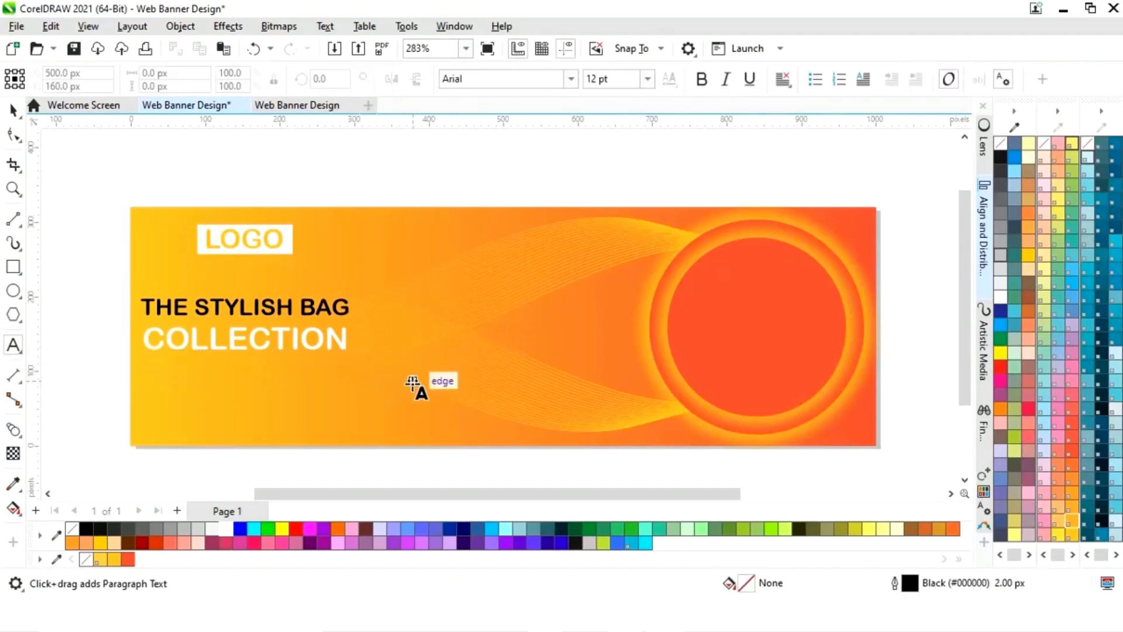
{"action": "left_click", "coordinate": [415, 386]}
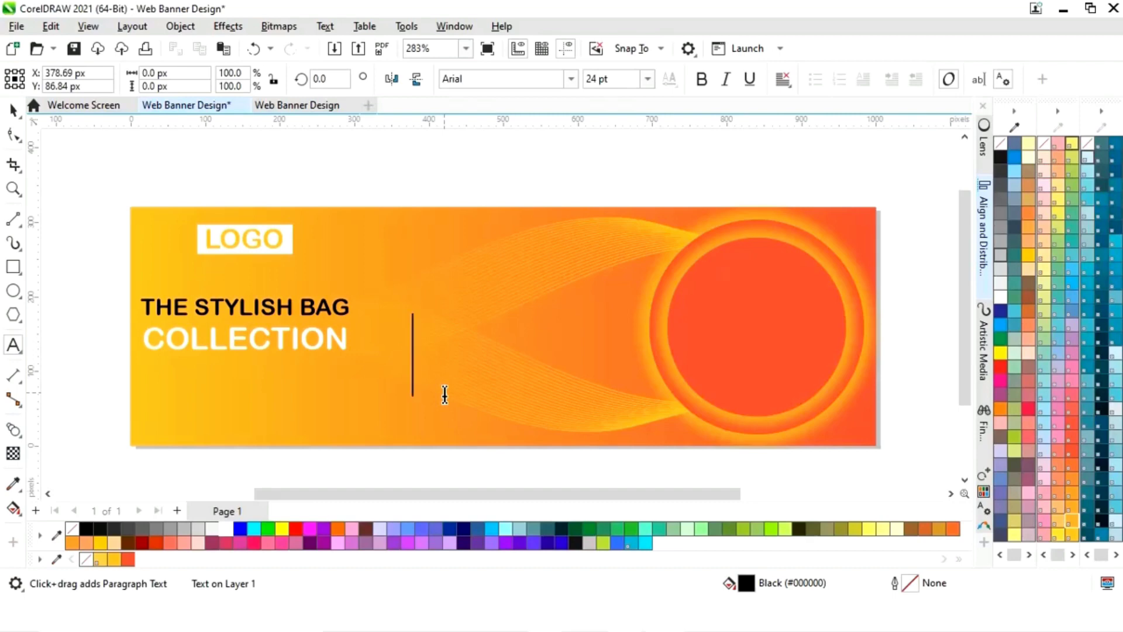
{"action": "type", "text": "40%"}
{"action": "left_click", "coordinate": [13, 110]}
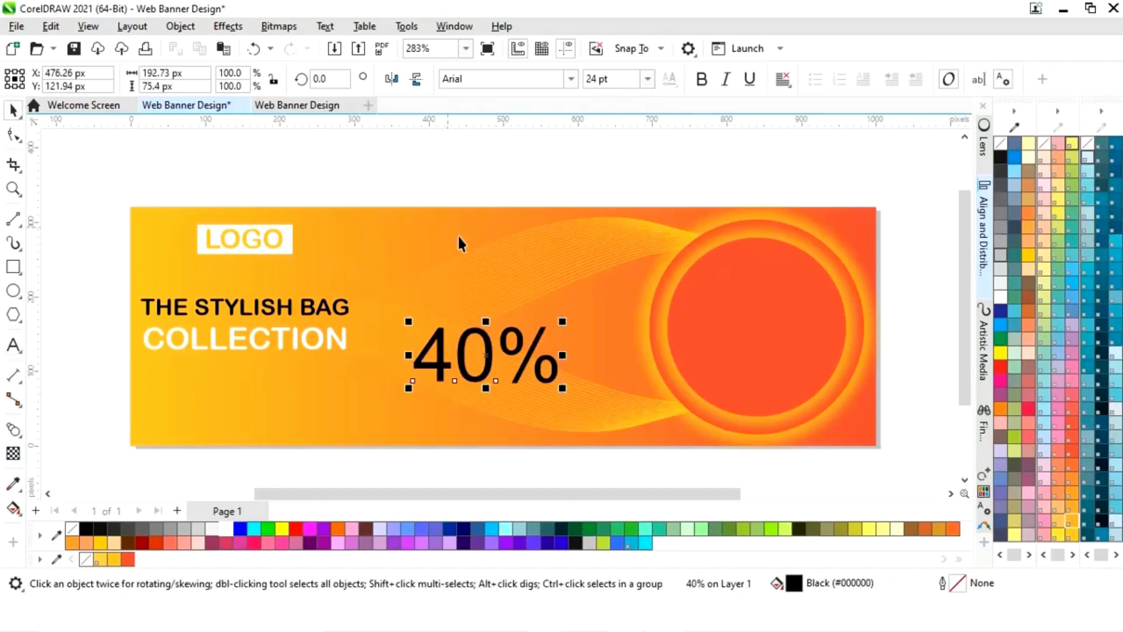
Step: Set the "40%" text in Arial Rounded MT Bold, enlarge it to about 279 × 105 px, shift it toward the heading and colour it yellow
{"action": "left_click", "coordinate": [572, 79]}
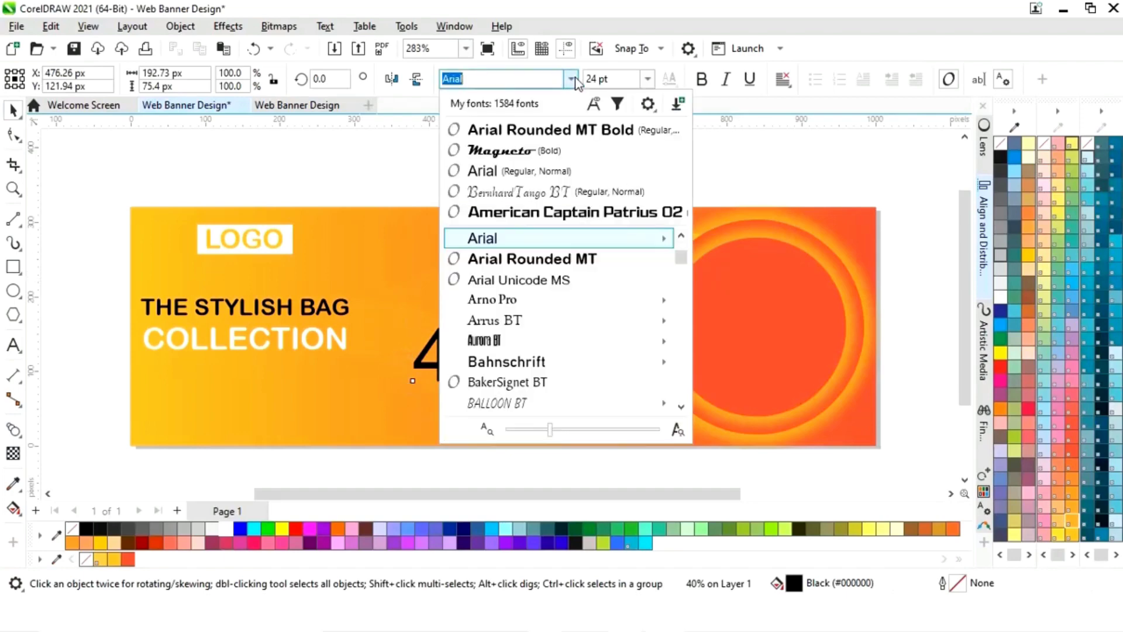
{"action": "left_click", "coordinate": [561, 130]}
{"action": "left_click_drag", "start_coordinate": [569, 323], "coordinate": [627, 297]}
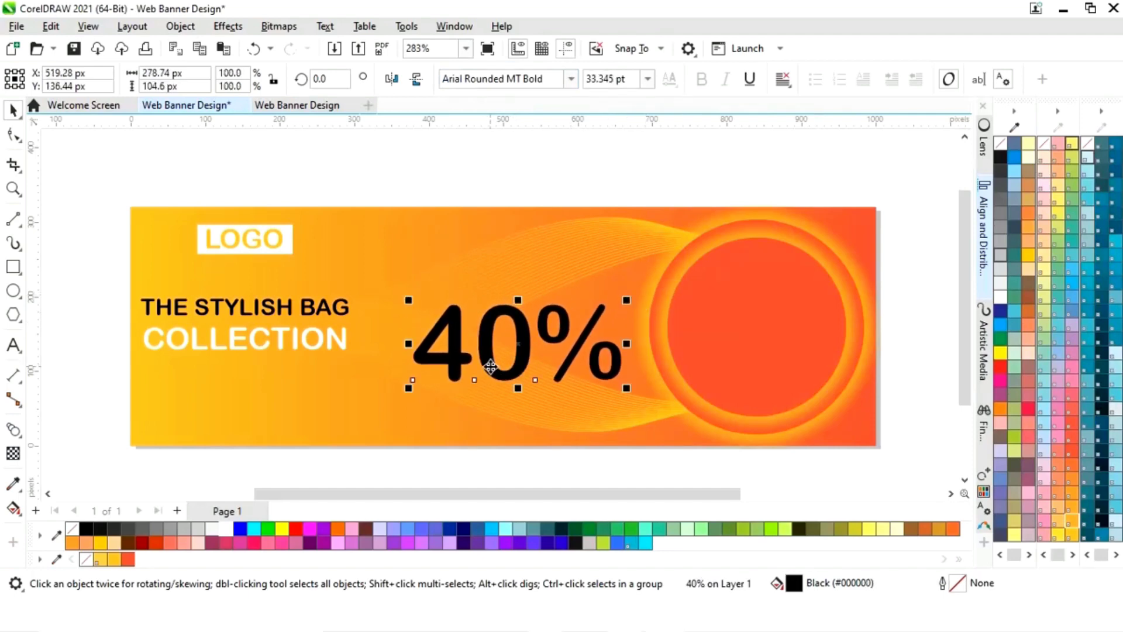
{"action": "left_click_drag", "start_coordinate": [514, 339], "coordinate": [488, 334]}
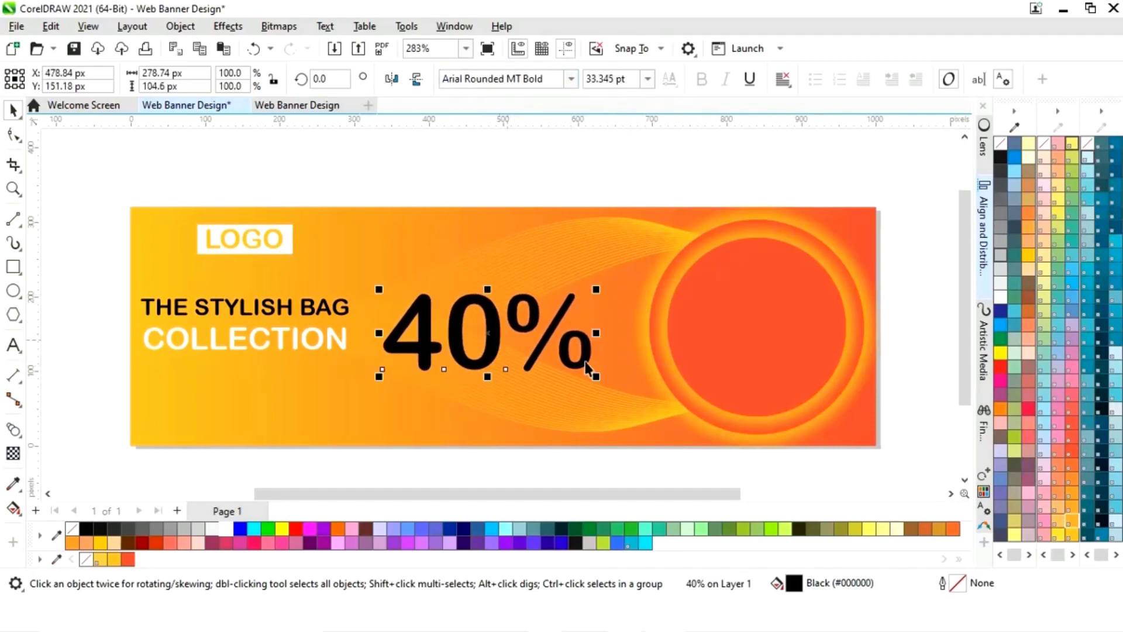
{"action": "left_click", "coordinate": [1061, 535]}
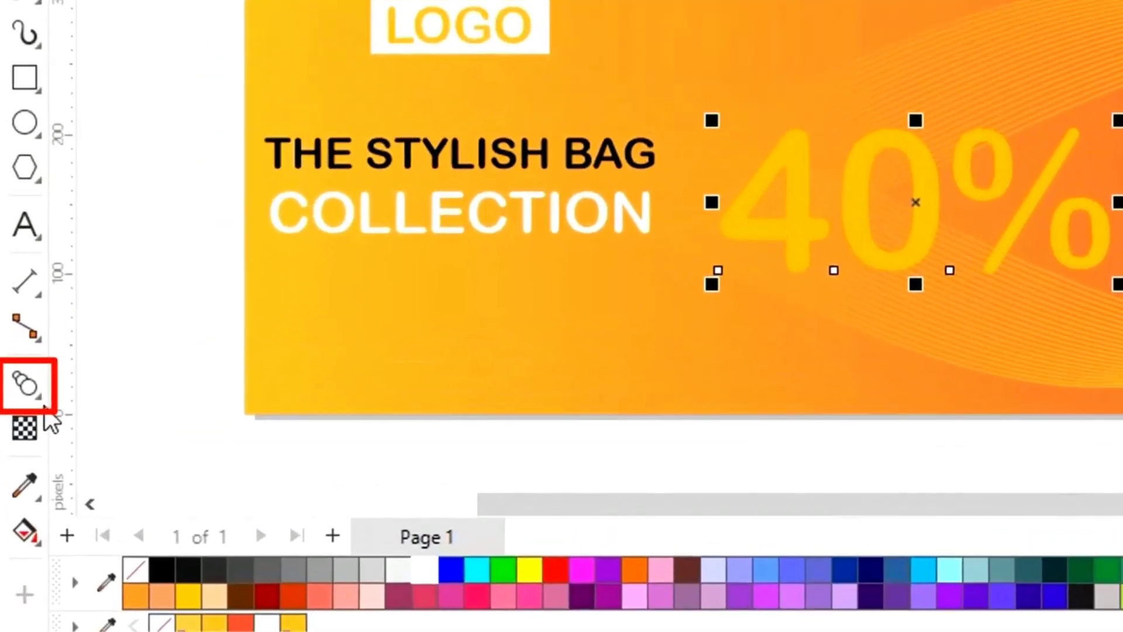
Step: Extrude the "40%" text upward and apply the Extrude Top Left preset to it
{"action": "left_click", "coordinate": [17, 436]}
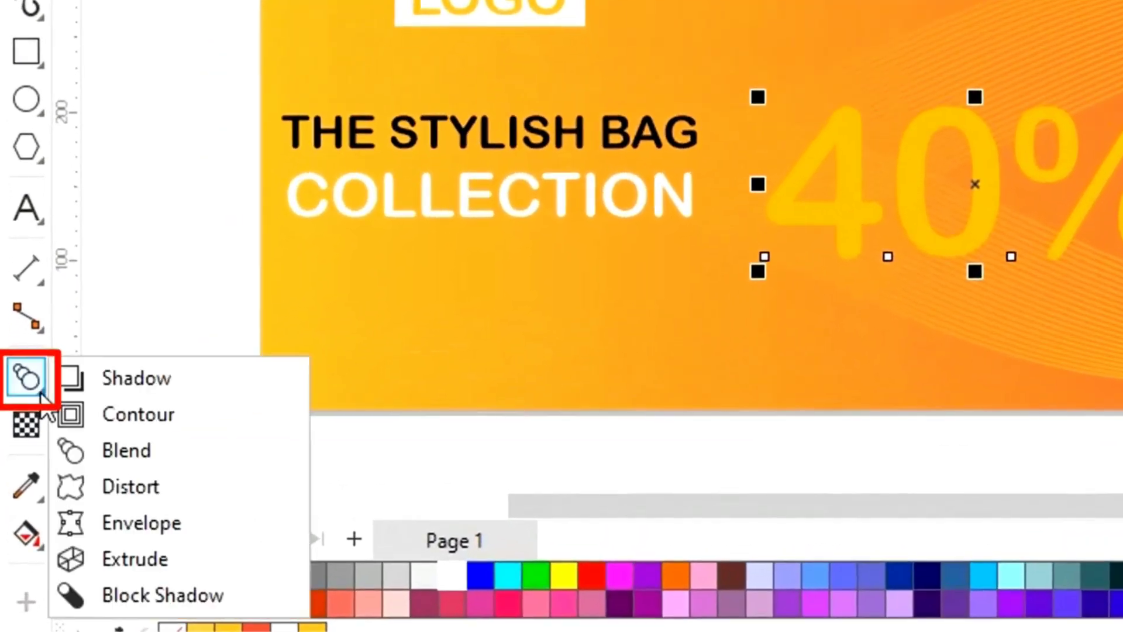
{"action": "left_click", "coordinate": [140, 560]}
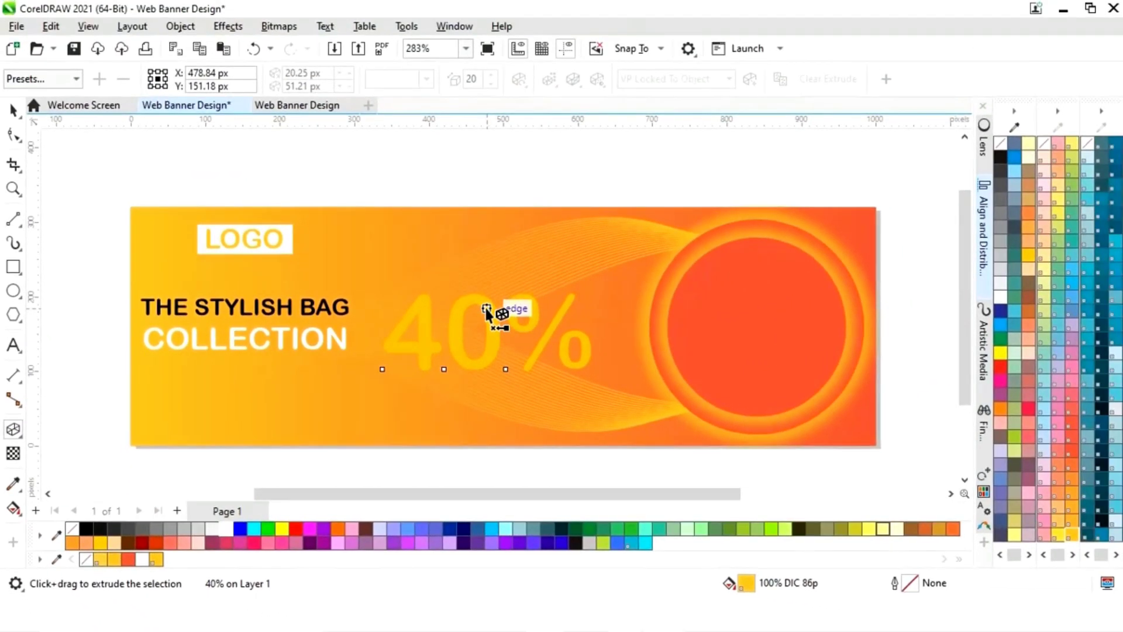
{"action": "left_click_drag", "start_coordinate": [973, 186], "coordinate": [952, 89]}
{"action": "left_click_drag", "start_coordinate": [475, 285], "coordinate": [469, 278]}
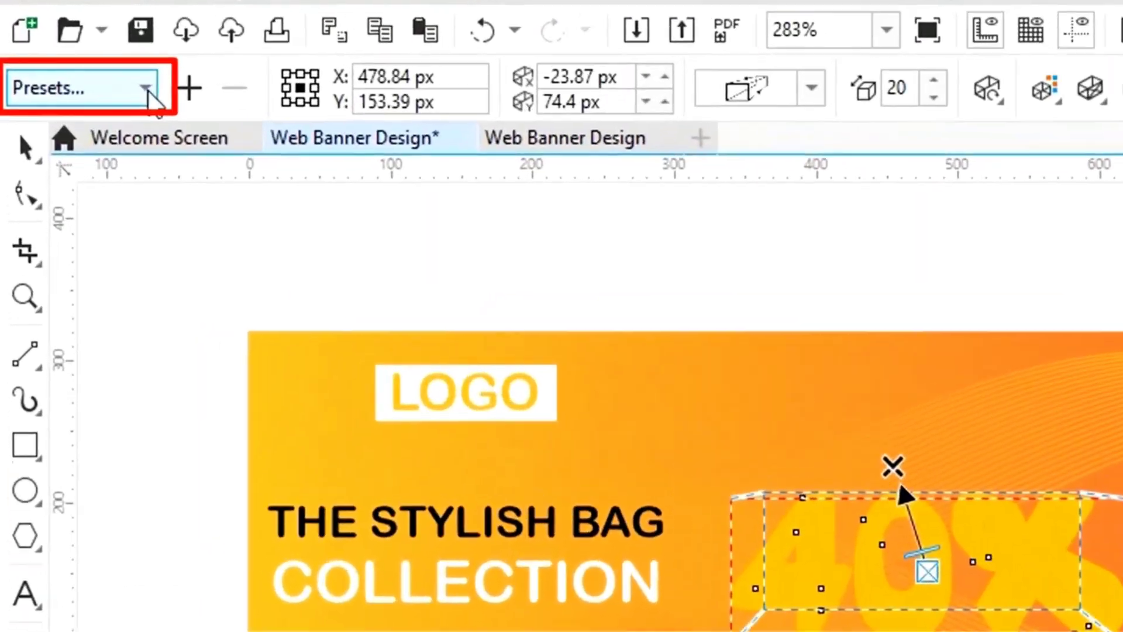
{"action": "left_click", "coordinate": [73, 78]}
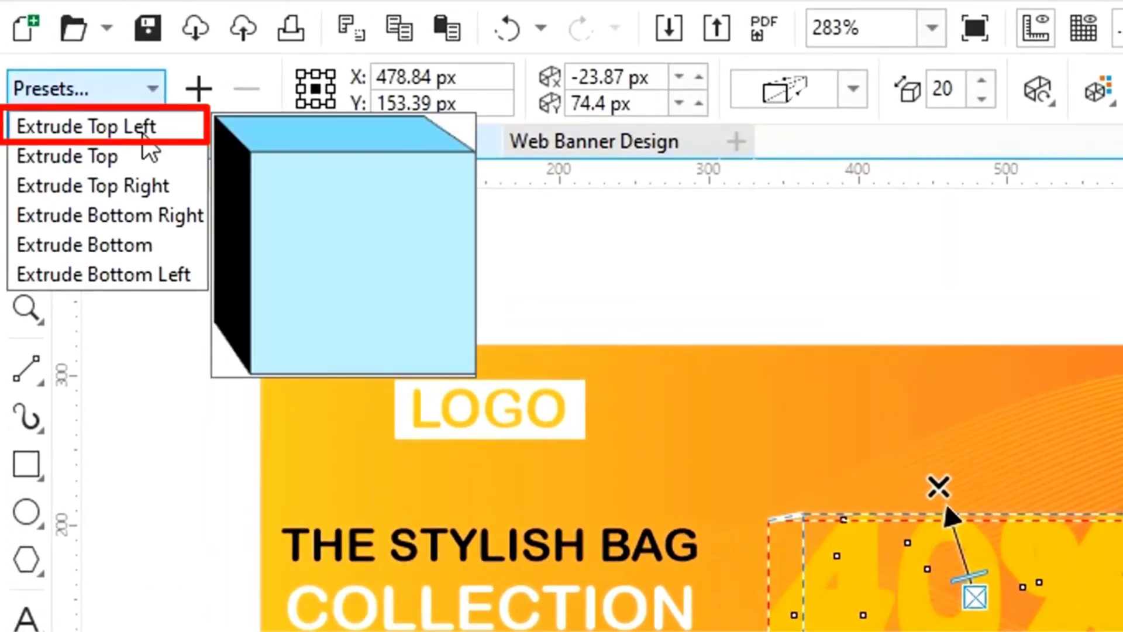
{"action": "left_click", "coordinate": [143, 135]}
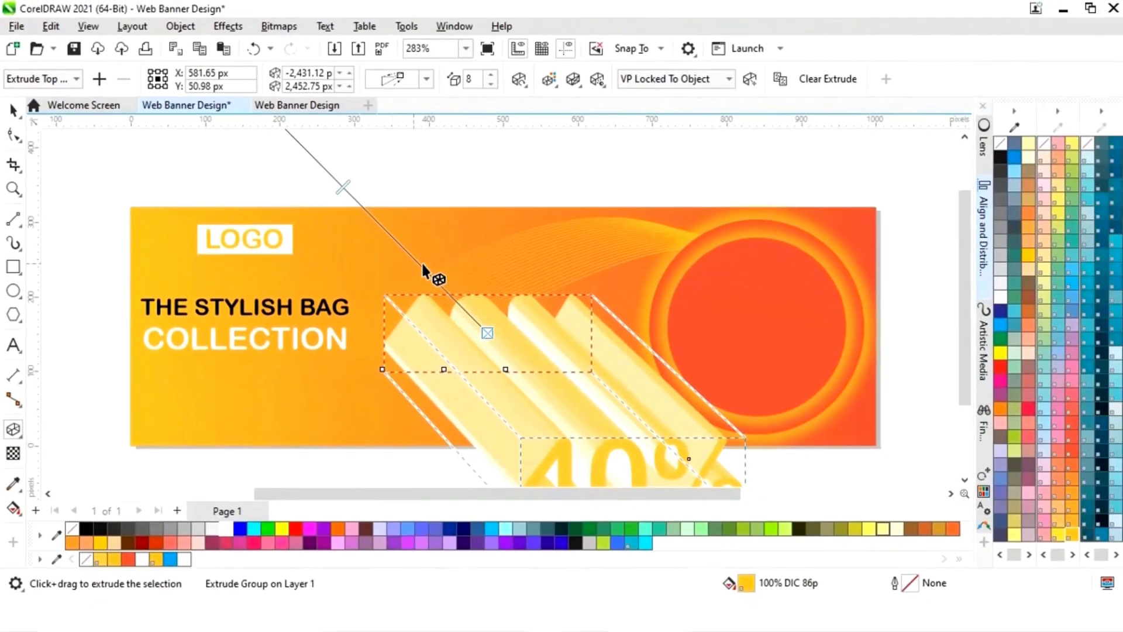
Step: Bring the extrusion's vanishing point in to just above the "40%" text, at about 4 px horizontal and 98 px vertical
{"action": "scroll", "coordinate": [419, 268], "scroll_direction": "down", "scroll_amount": 4}
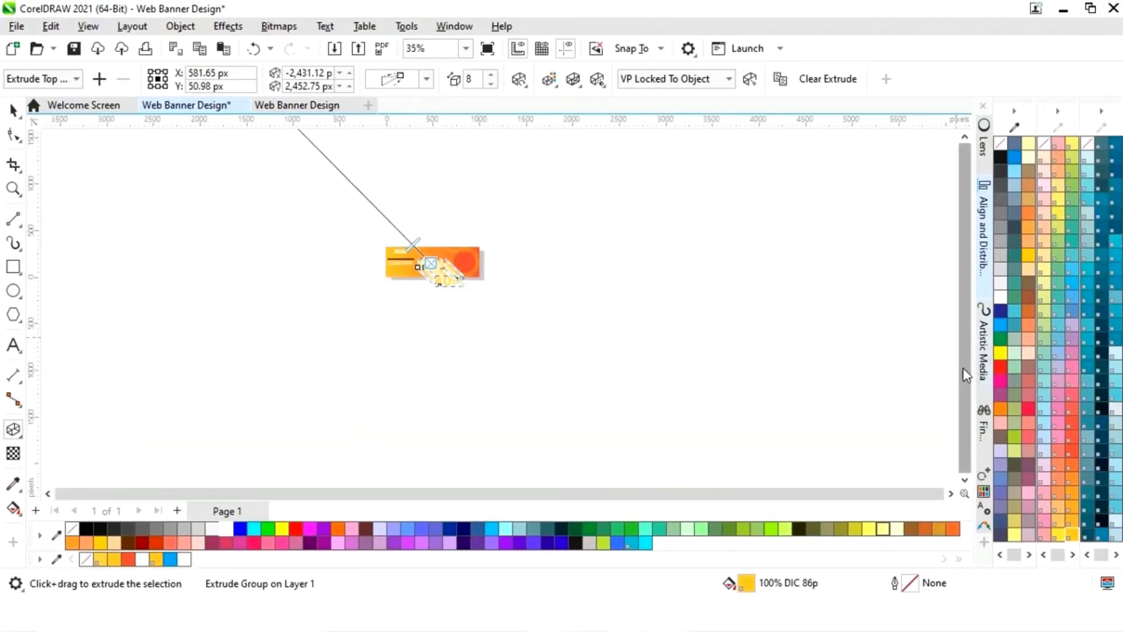
{"action": "scroll", "coordinate": [969, 142], "scroll_direction": "up", "scroll_amount": 5}
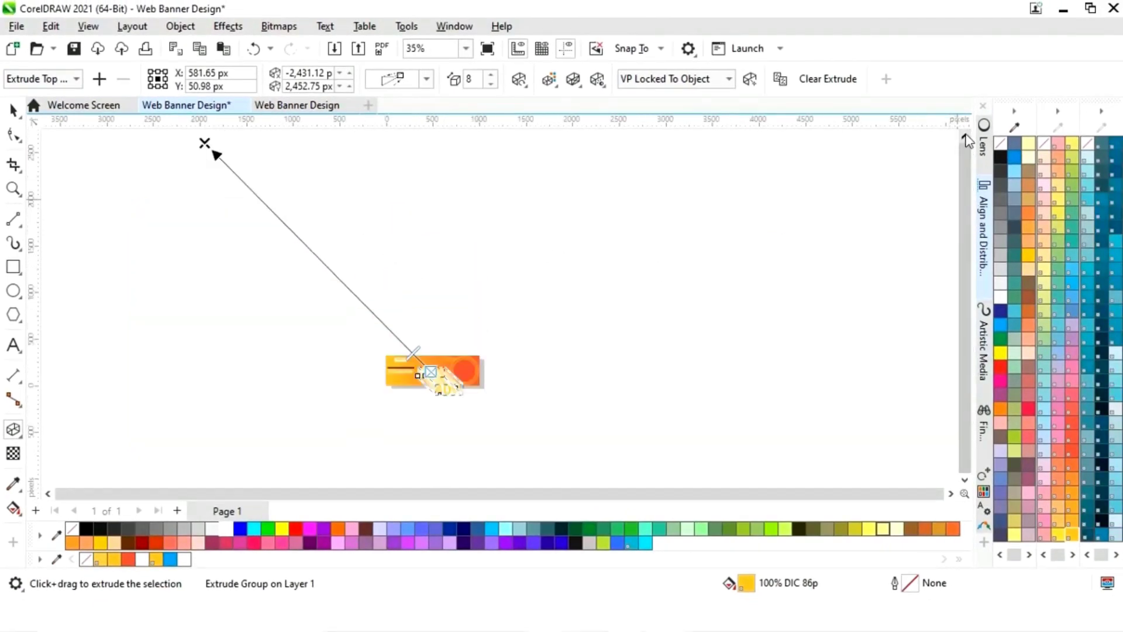
{"action": "left_click_drag", "start_coordinate": [206, 181], "coordinate": [421, 392]}
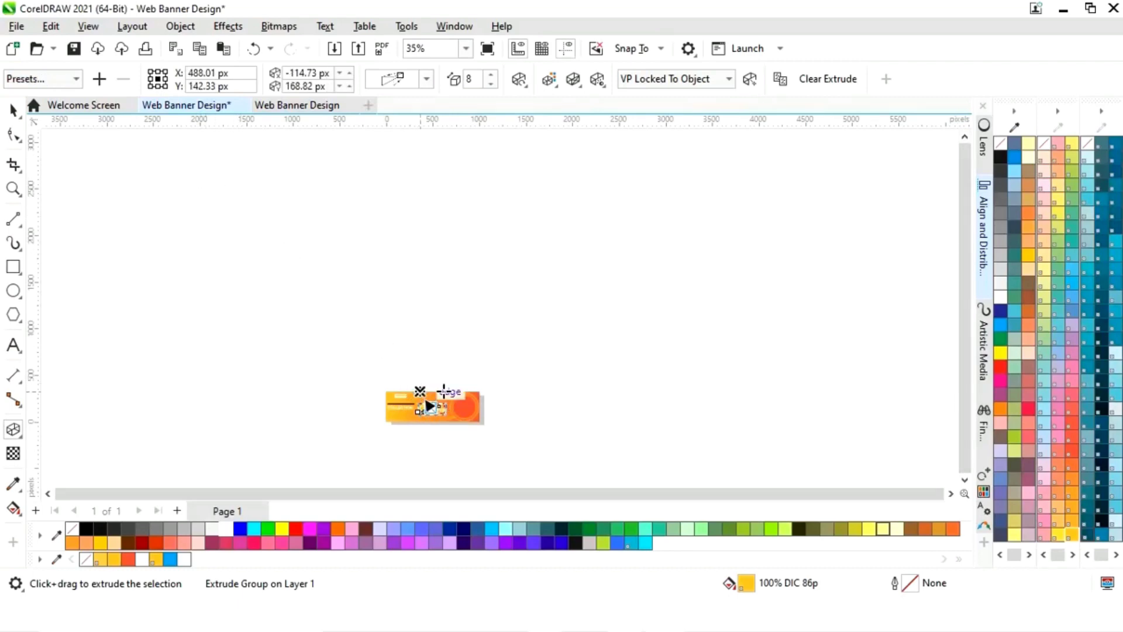
{"action": "scroll", "coordinate": [433, 398], "scroll_direction": "up", "scroll_amount": 5}
{"action": "left_click_drag", "start_coordinate": [377, 170], "coordinate": [491, 239]}
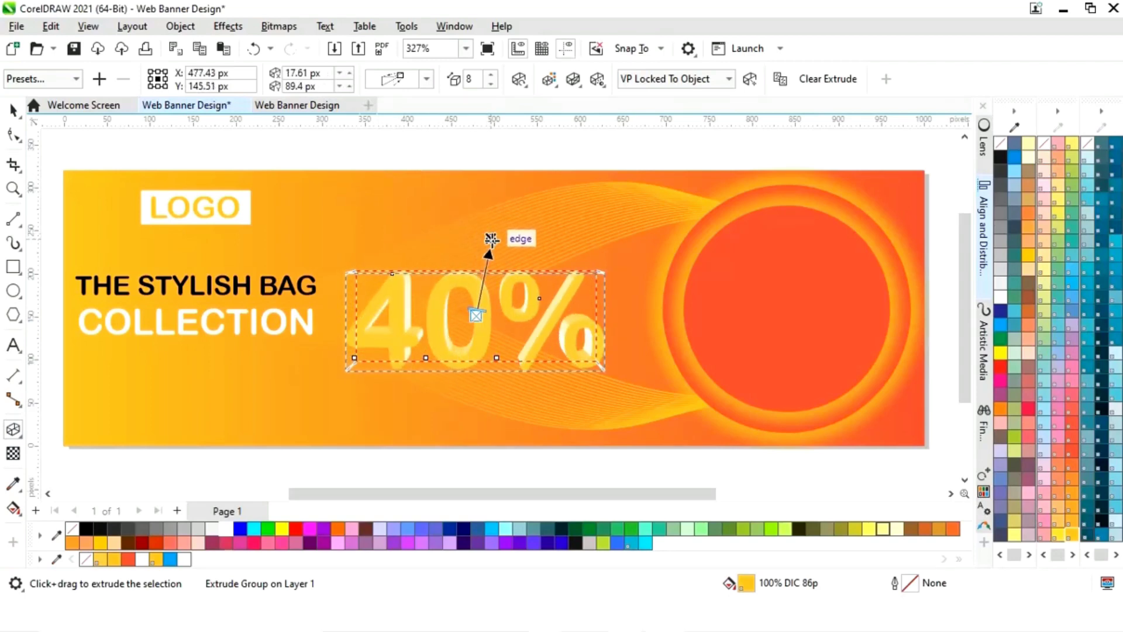
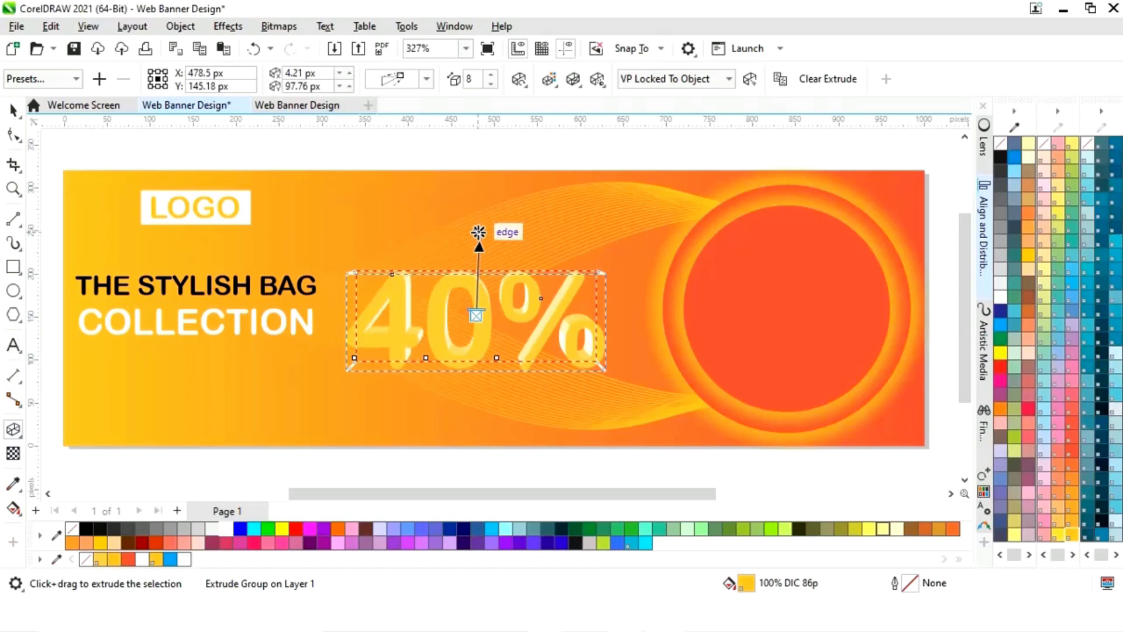
Step: Shrink the extruded "40%" slightly and position it at about X 485, Y 144 px between the heading and the circles
{"action": "key", "text": "space"}
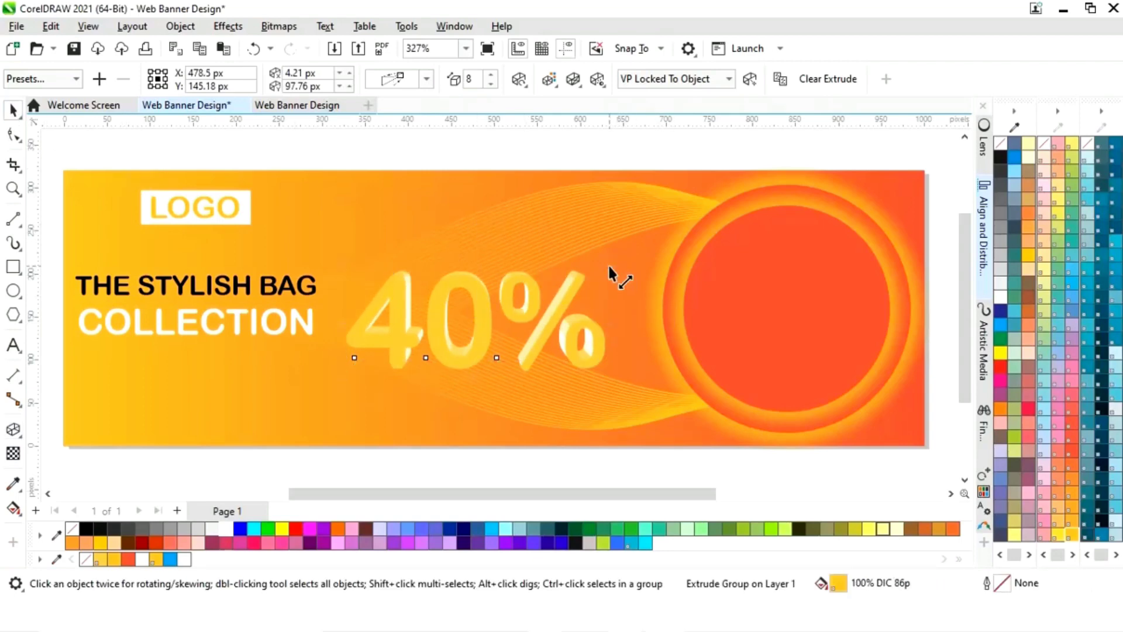
{"action": "left_click_drag", "start_coordinate": [614, 274], "coordinate": [604, 273]}
{"action": "left_click_drag", "start_coordinate": [472, 331], "coordinate": [482, 322]}
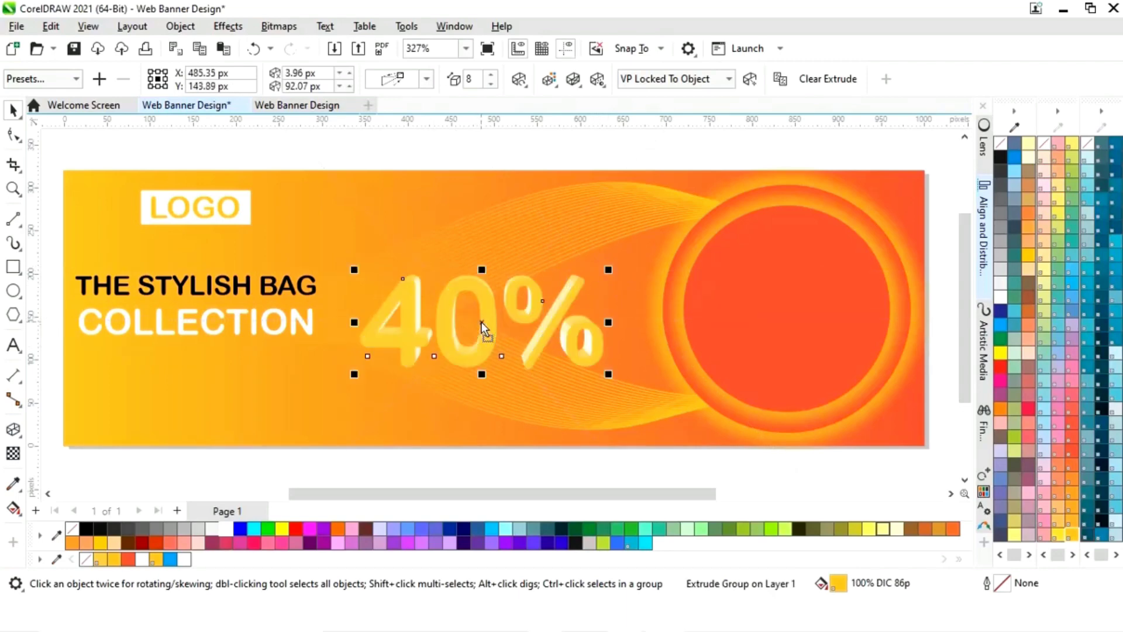
{"action": "left_click_drag", "start_coordinate": [694, 492], "coordinate": [702, 494]}
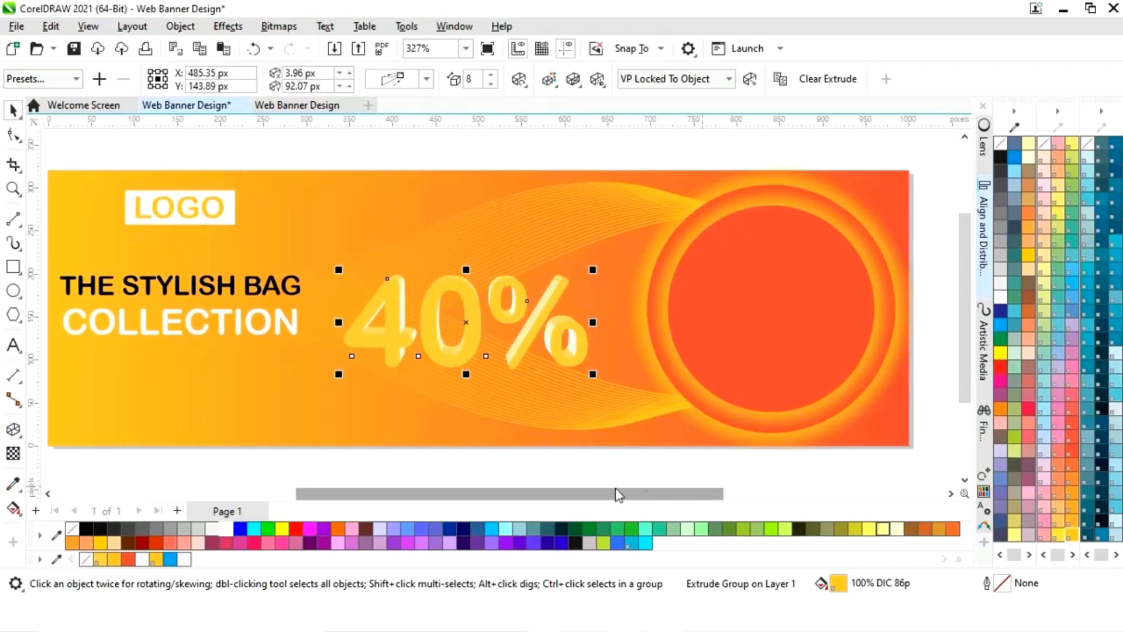
{"action": "left_click", "coordinate": [526, 473]}
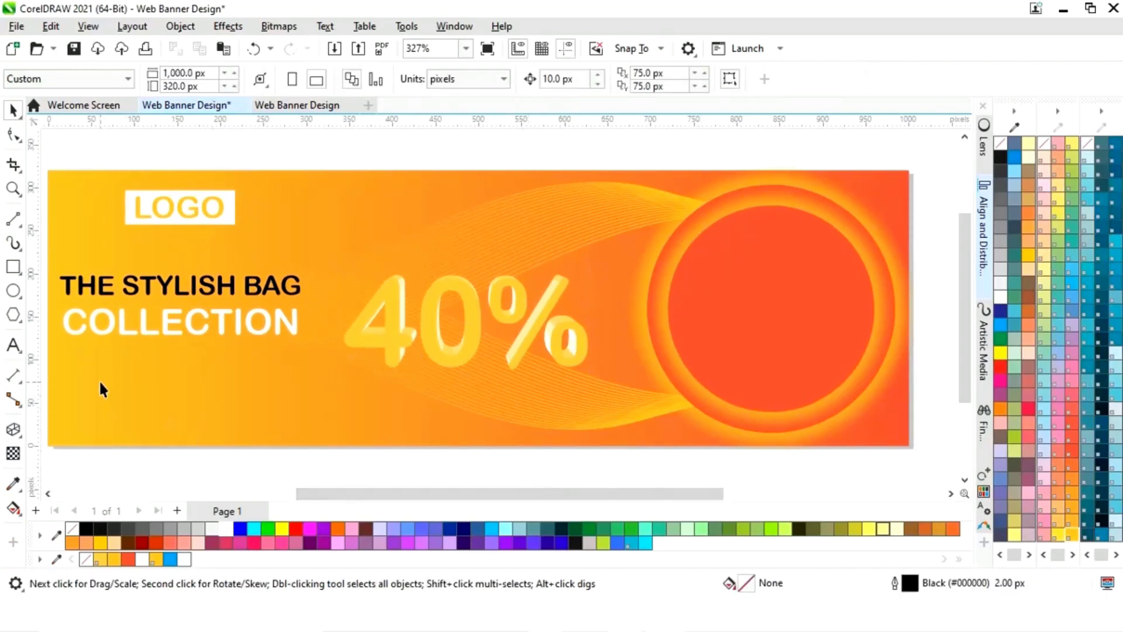
Step: Draw a flat ellipse about 269 × 13 px along the base of "40%", filled black without an outline
{"action": "left_click", "coordinate": [16, 292]}
{"action": "left_click_drag", "start_coordinate": [358, 361], "coordinate": [593, 370]}
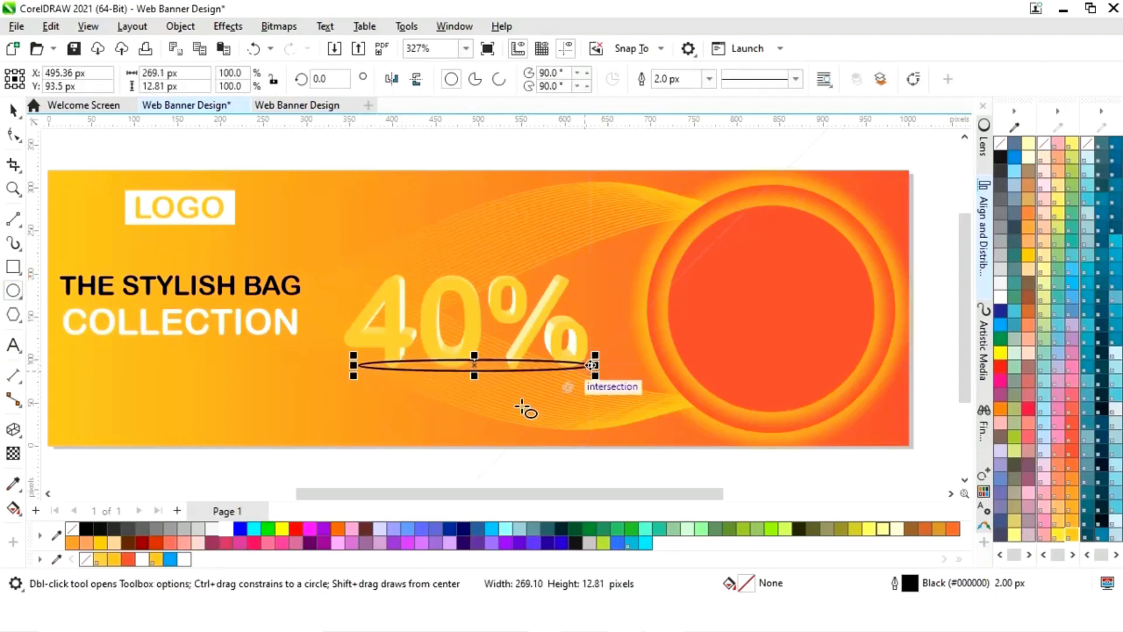
{"action": "left_click", "coordinate": [86, 530]}
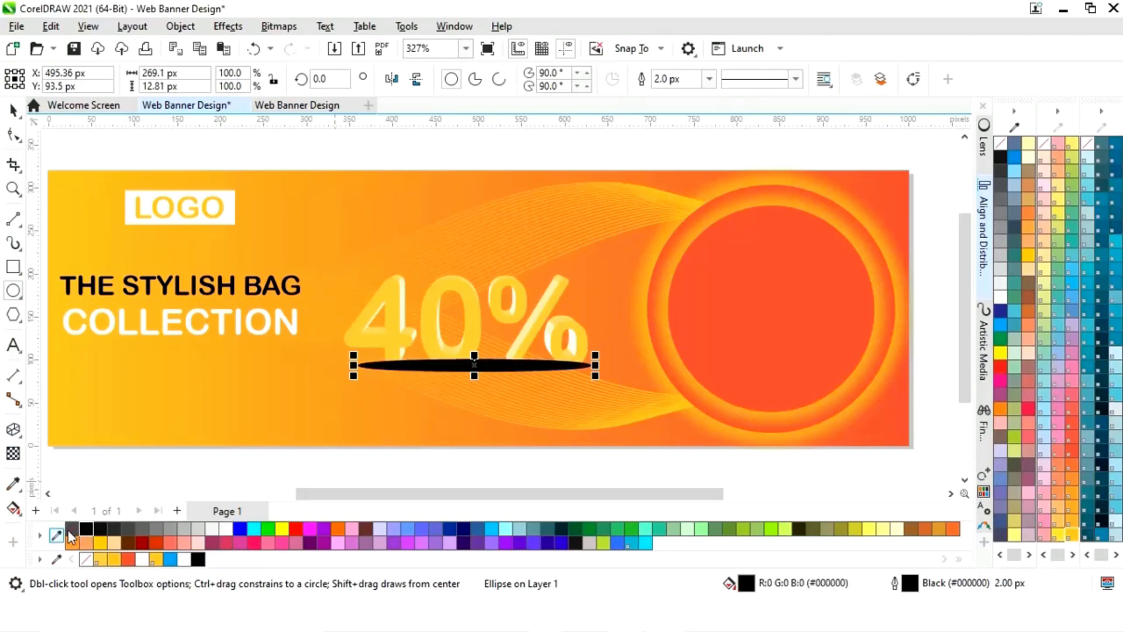
{"action": "right_click", "coordinate": [73, 534]}
Step: Apply a Gaussian Blur with a 3.6-pixel radius to the flat ellipse and recolour it #1A1A1A
{"action": "left_click", "coordinate": [227, 26]}
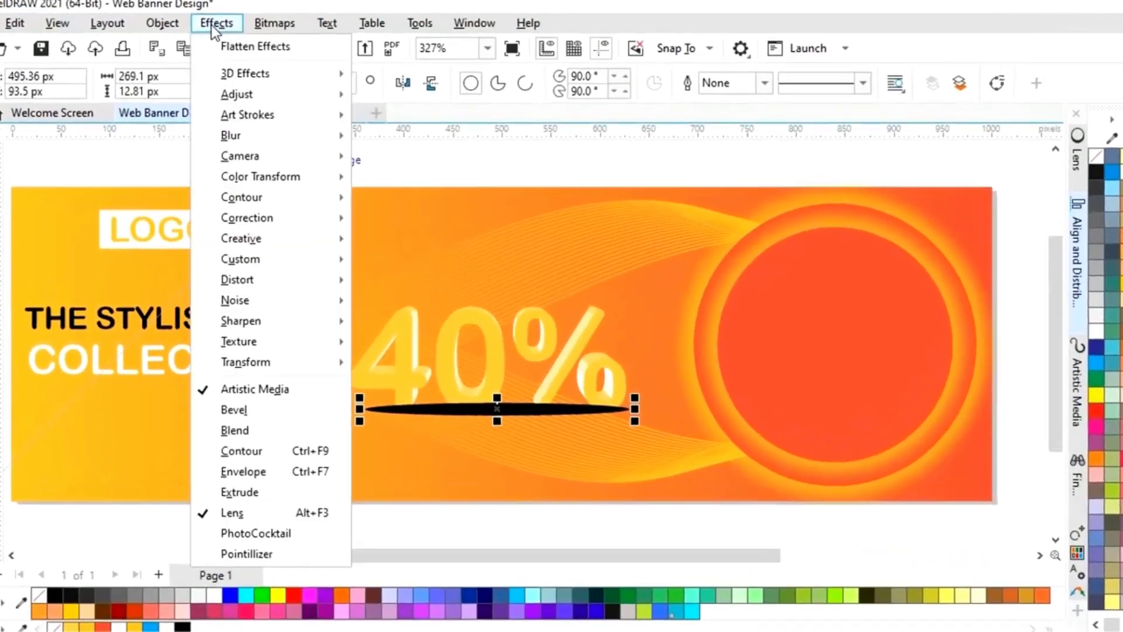
{"action": "mouse_move", "coordinate": [215, 151]}
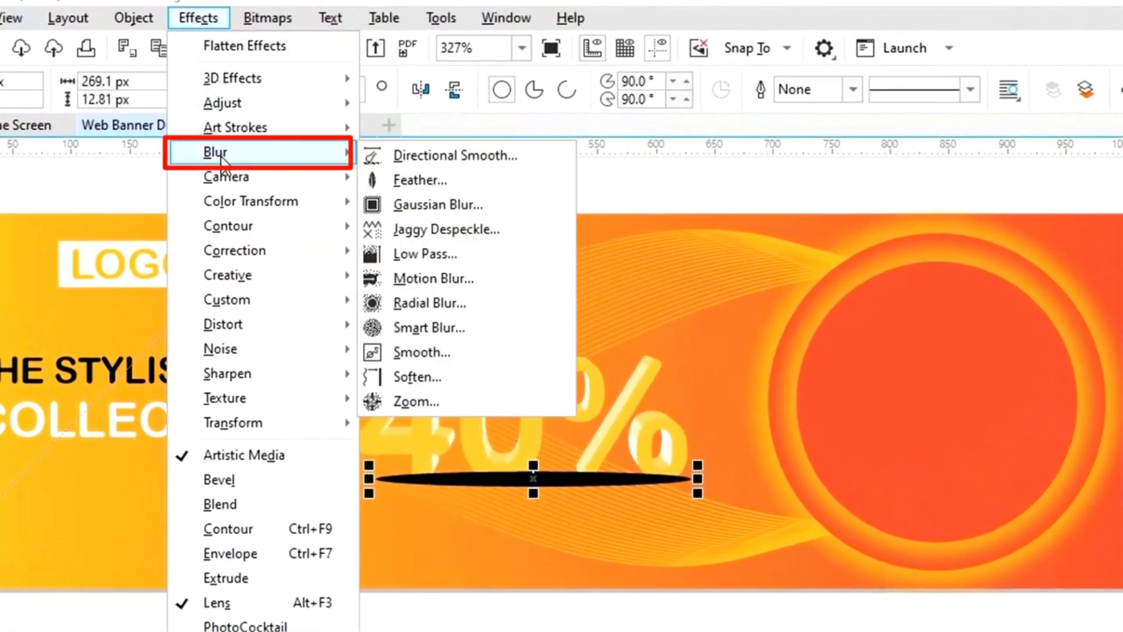
{"action": "left_click", "coordinate": [428, 202]}
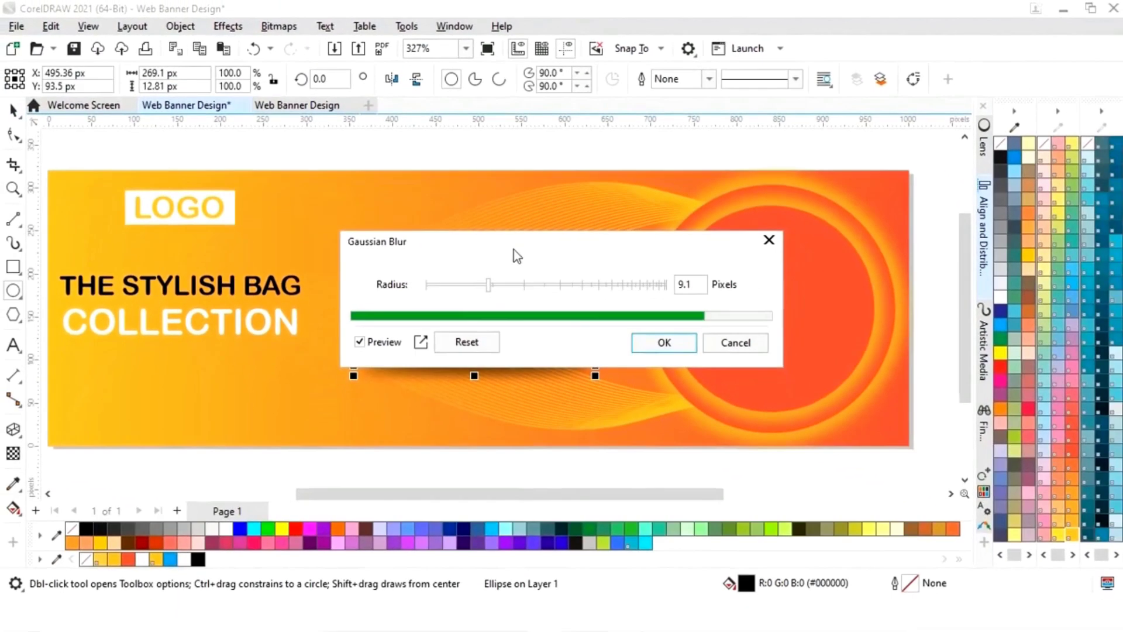
{"action": "left_click_drag", "start_coordinate": [436, 177], "coordinate": [379, 220]}
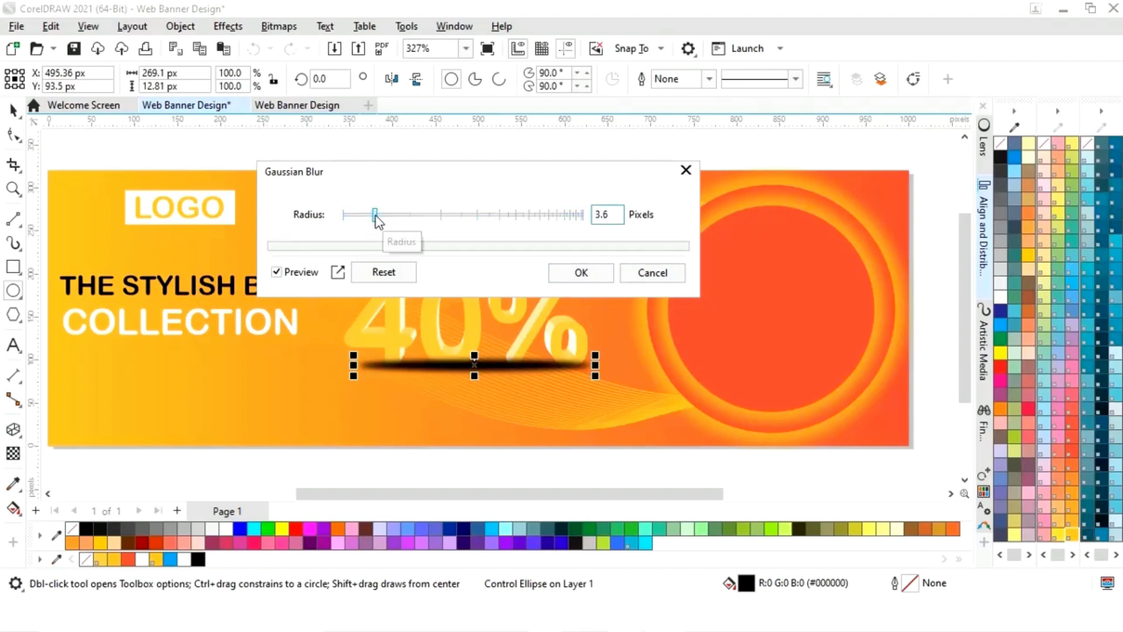
{"action": "left_click", "coordinate": [603, 275]}
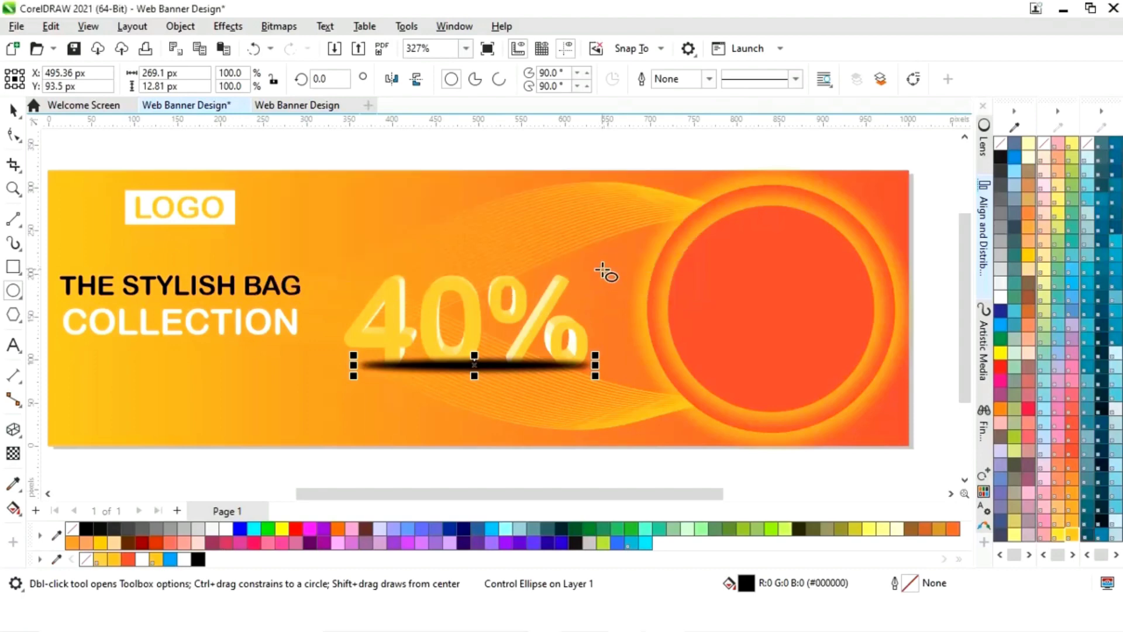
{"action": "left_click", "coordinate": [101, 532]}
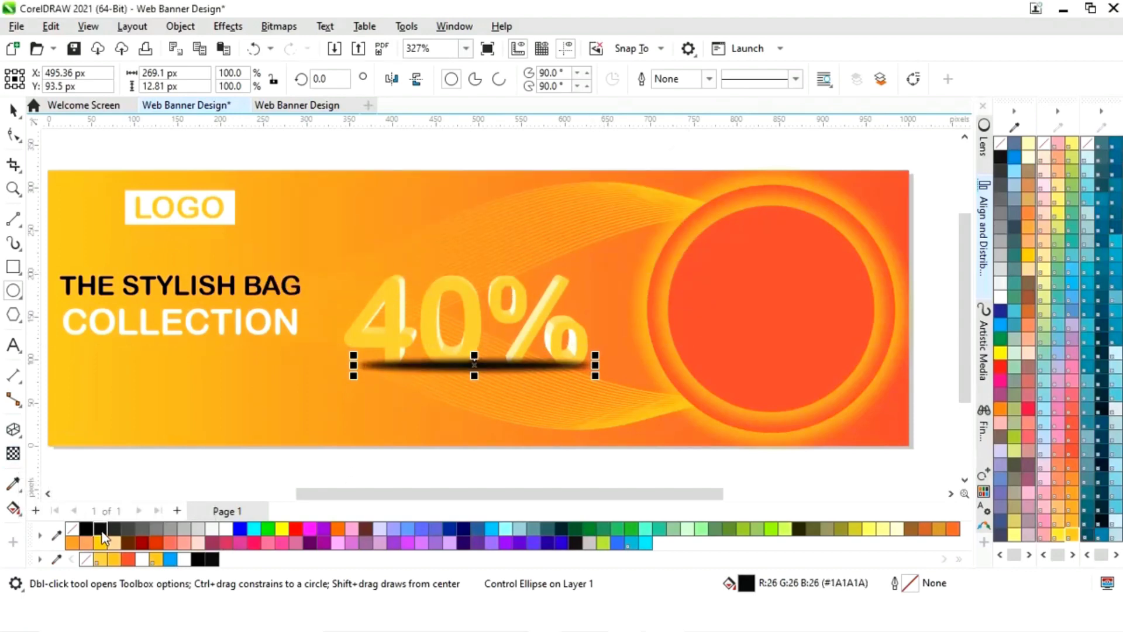
Step: Bring the extruded "40%" in front of the blurred ellipse and move the ellipse slightly down
{"action": "key", "text": "space"}
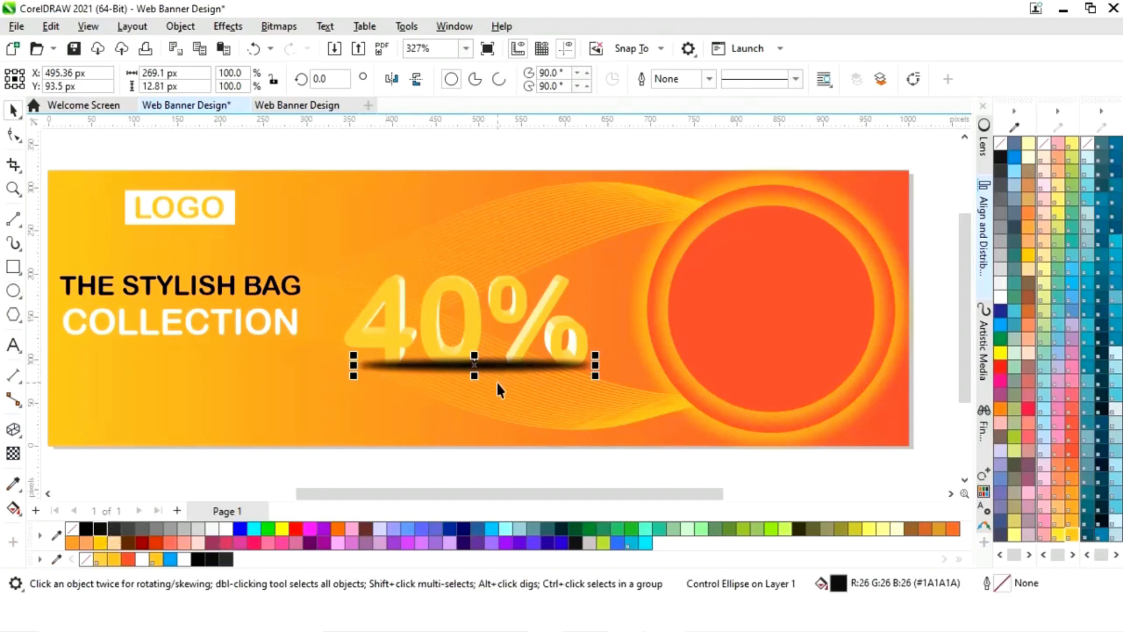
{"action": "left_click", "coordinate": [467, 304]}
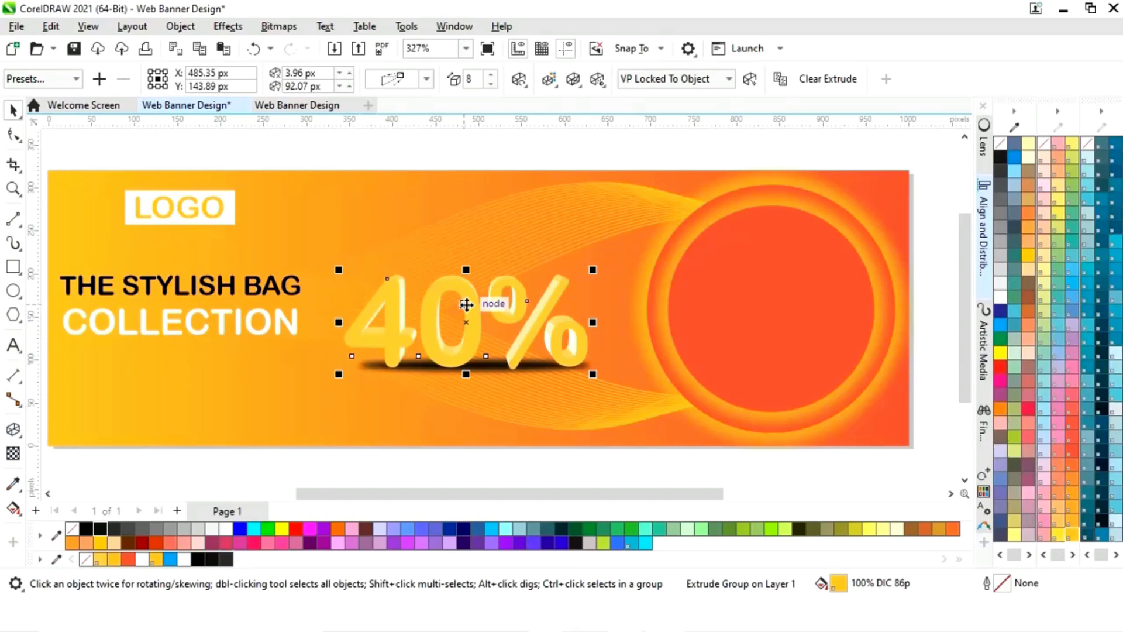
{"action": "left_click", "coordinate": [334, 466]}
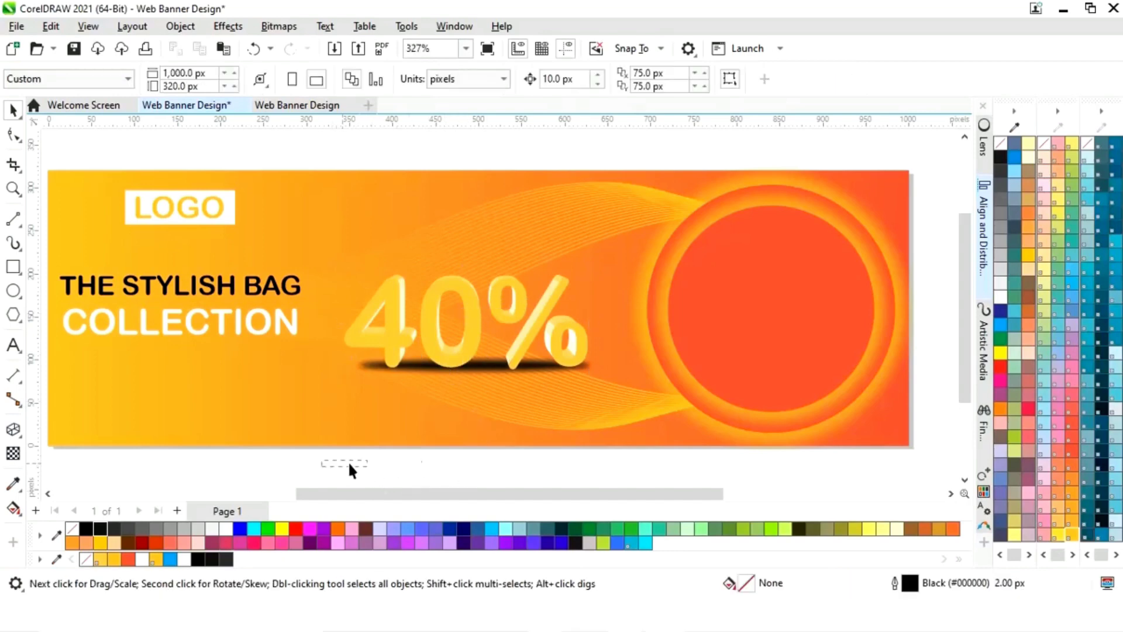
{"action": "left_click_drag", "start_coordinate": [629, 347], "coordinate": [628, 343]}
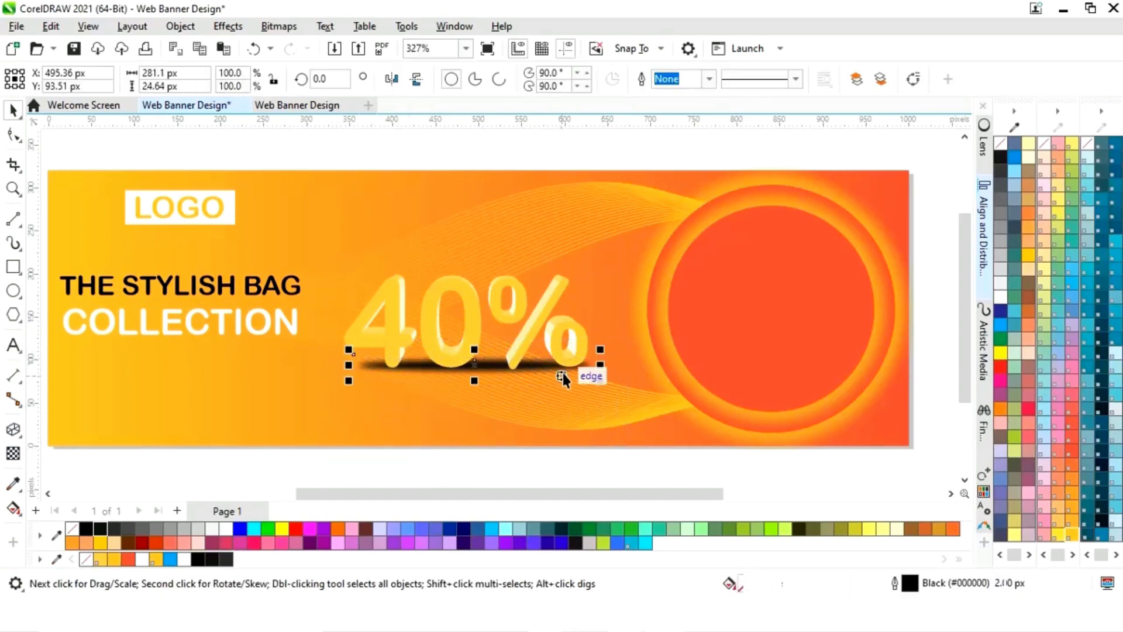
{"action": "left_click_drag", "start_coordinate": [533, 377], "coordinate": [475, 371]}
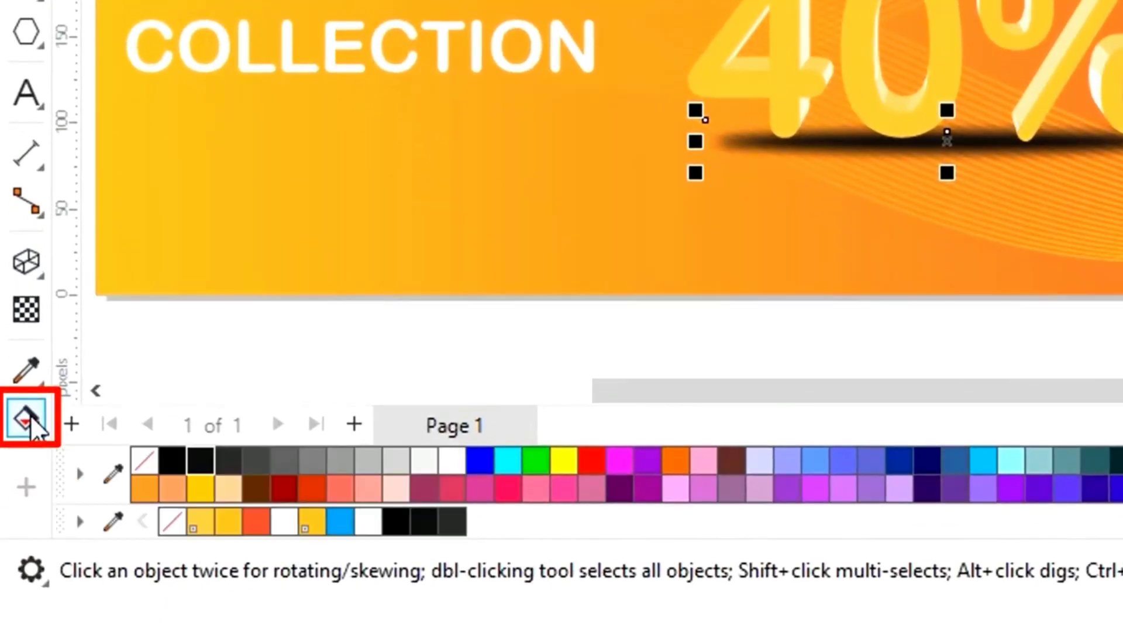
Step: Apply a linear gradient lengthwise across the shadow ellipse and add a #1A1A1A colour node at 44%
{"action": "left_click", "coordinate": [26, 419]}
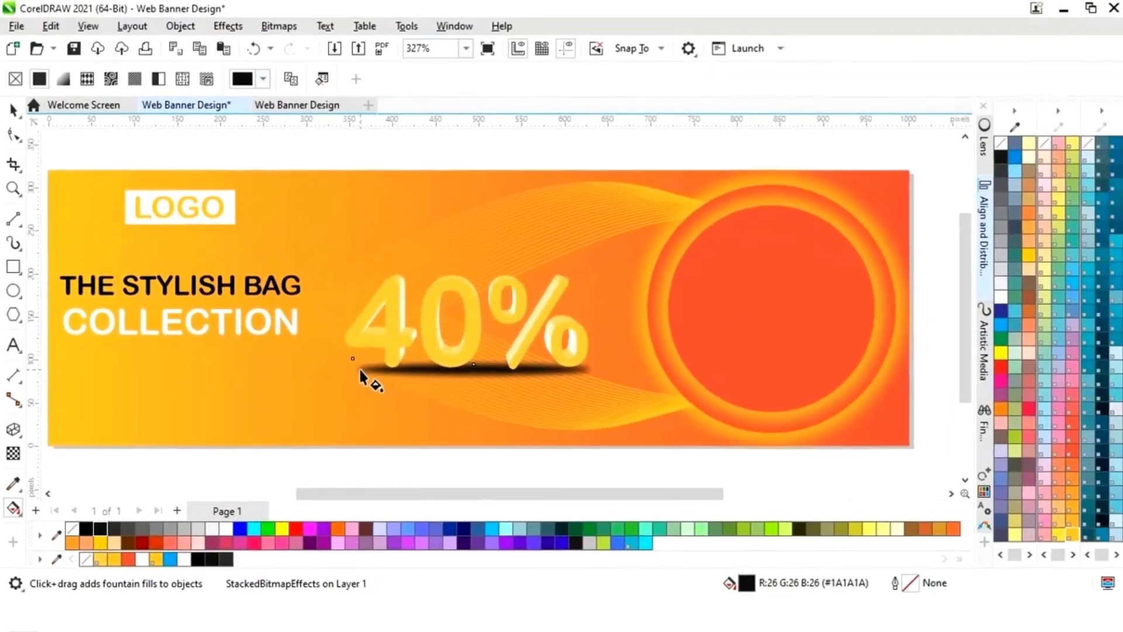
{"action": "left_click_drag", "start_coordinate": [351, 370], "coordinate": [590, 372]}
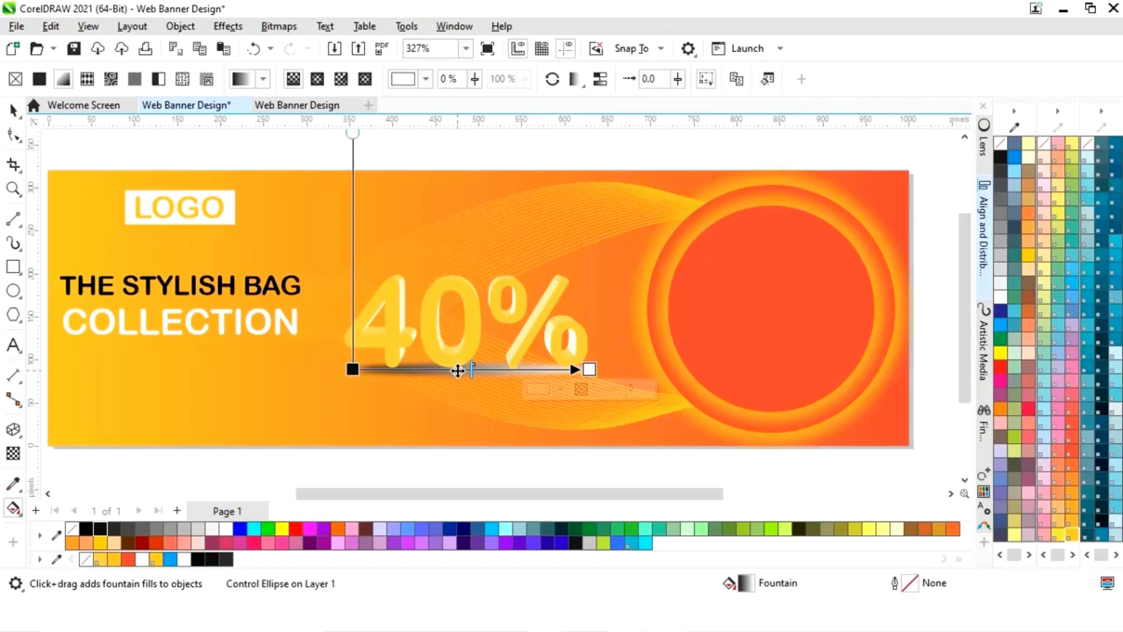
{"action": "double_click", "coordinate": [459, 372]}
{"action": "left_click", "coordinate": [428, 388]}
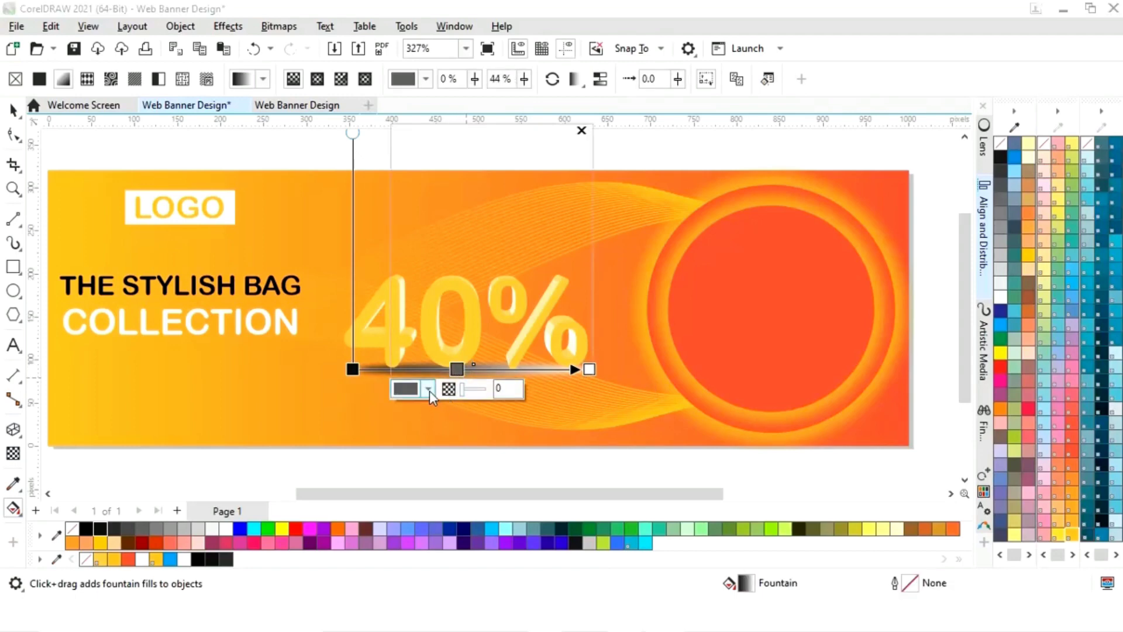
{"action": "left_click", "coordinate": [552, 356]}
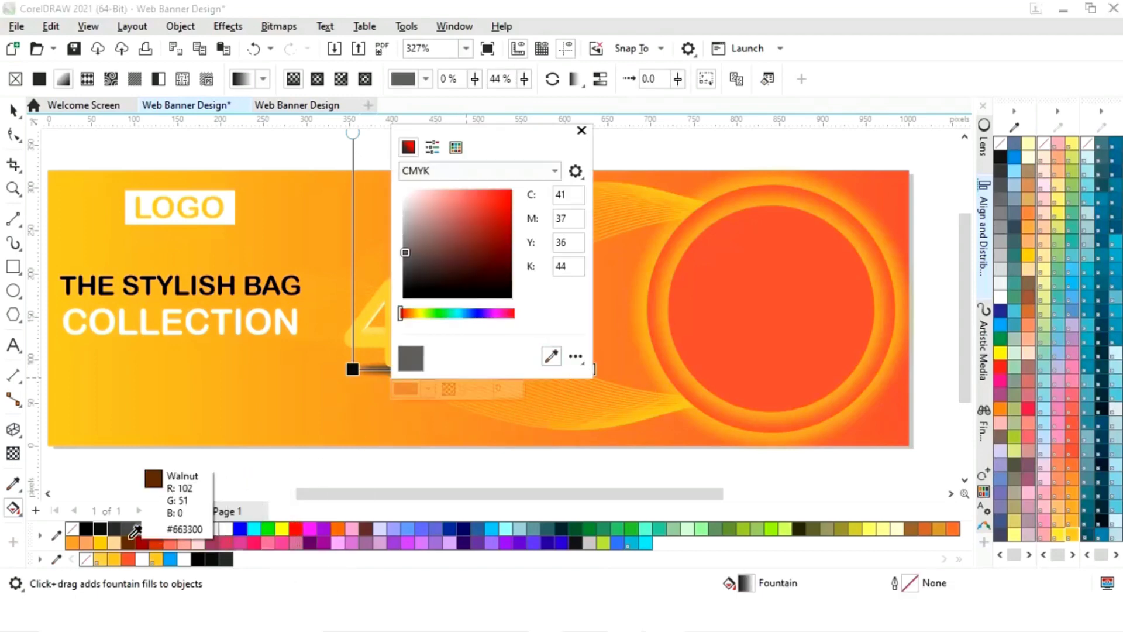
{"action": "left_click", "coordinate": [102, 522]}
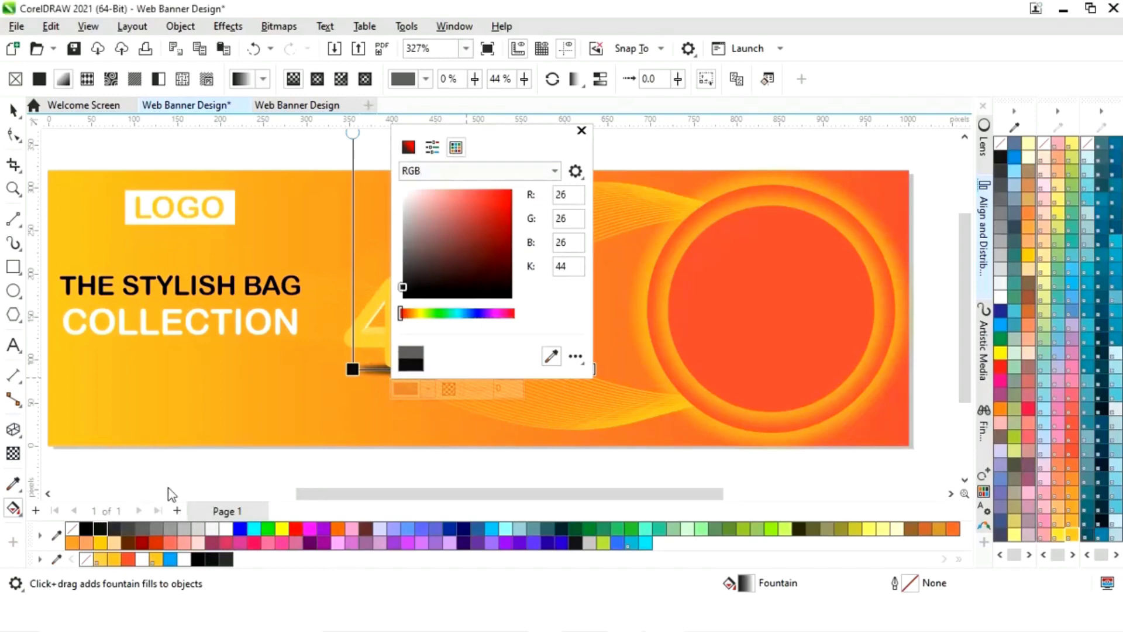
{"action": "left_click", "coordinate": [582, 130]}
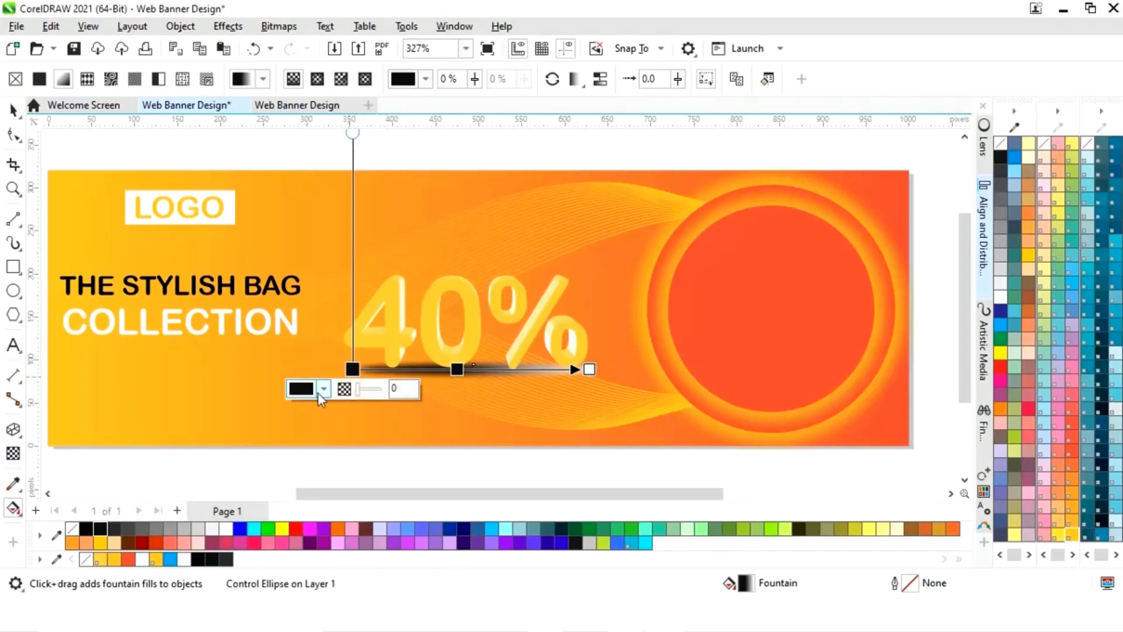
Step: Recolour the shadow gradient's start and end nodes with orange tones sampled from the banner background below each end
{"action": "left_click", "coordinate": [323, 388]}
{"action": "left_click", "coordinate": [458, 357]}
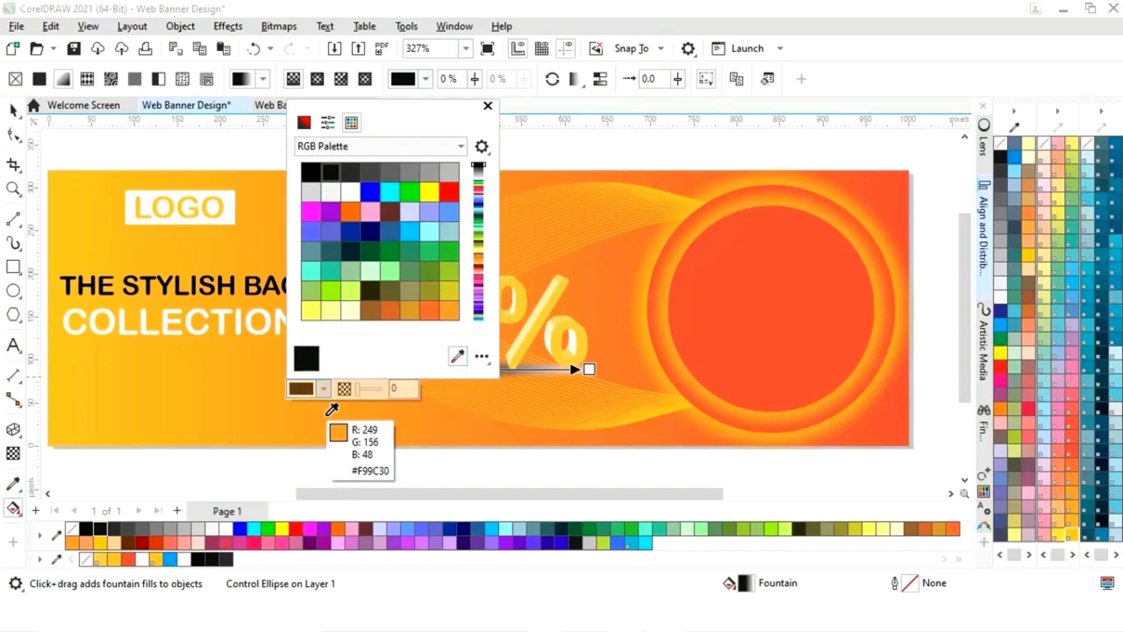
{"action": "left_click", "coordinate": [346, 413]}
{"action": "left_click", "coordinate": [488, 105]}
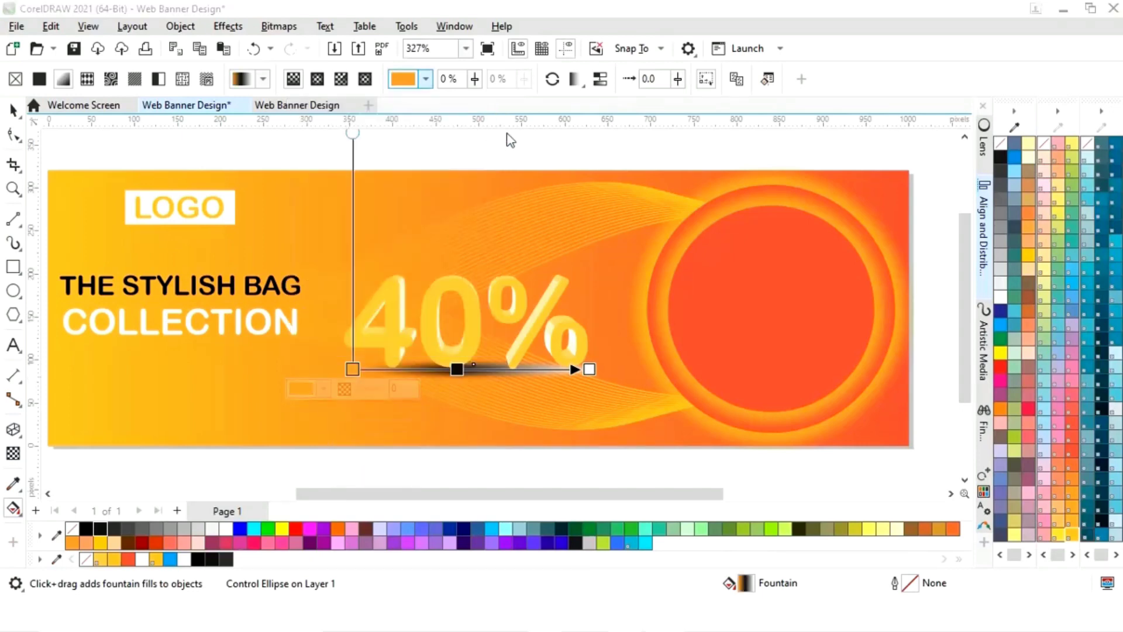
{"action": "left_click", "coordinate": [590, 369]}
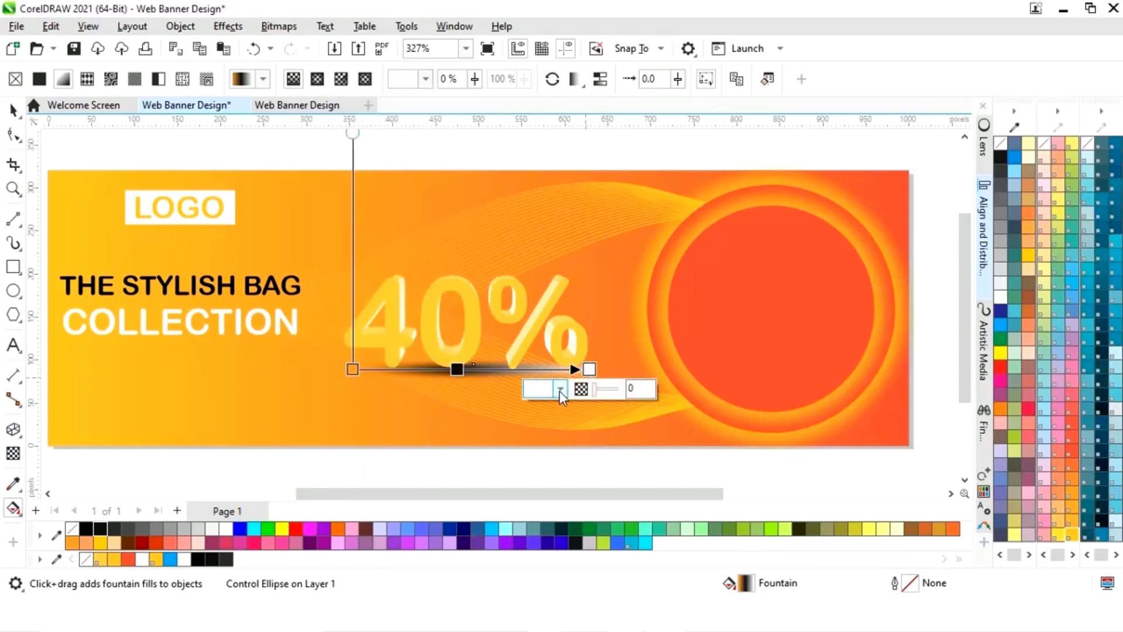
{"action": "left_click", "coordinate": [560, 390]}
{"action": "left_click", "coordinate": [683, 356]}
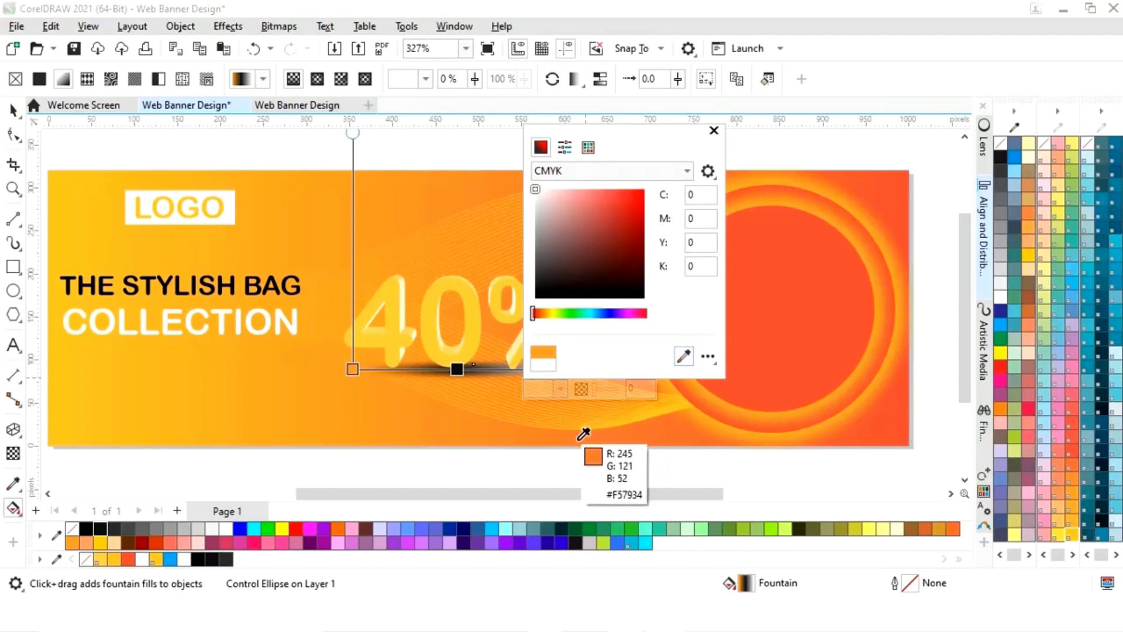
{"action": "left_click", "coordinate": [580, 437]}
{"action": "left_click", "coordinate": [714, 131]}
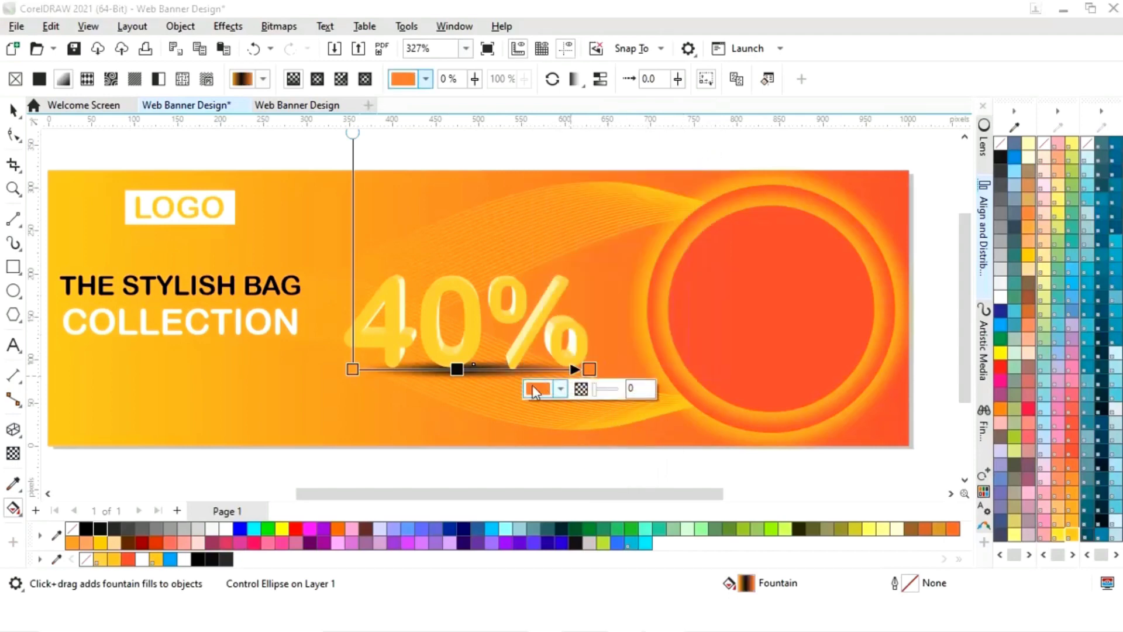
Step: Shift the shadow gradient's dark node closer to the start and add a second #1A1A1A node at 70%
{"action": "left_click_drag", "start_coordinate": [457, 368], "coordinate": [405, 370]}
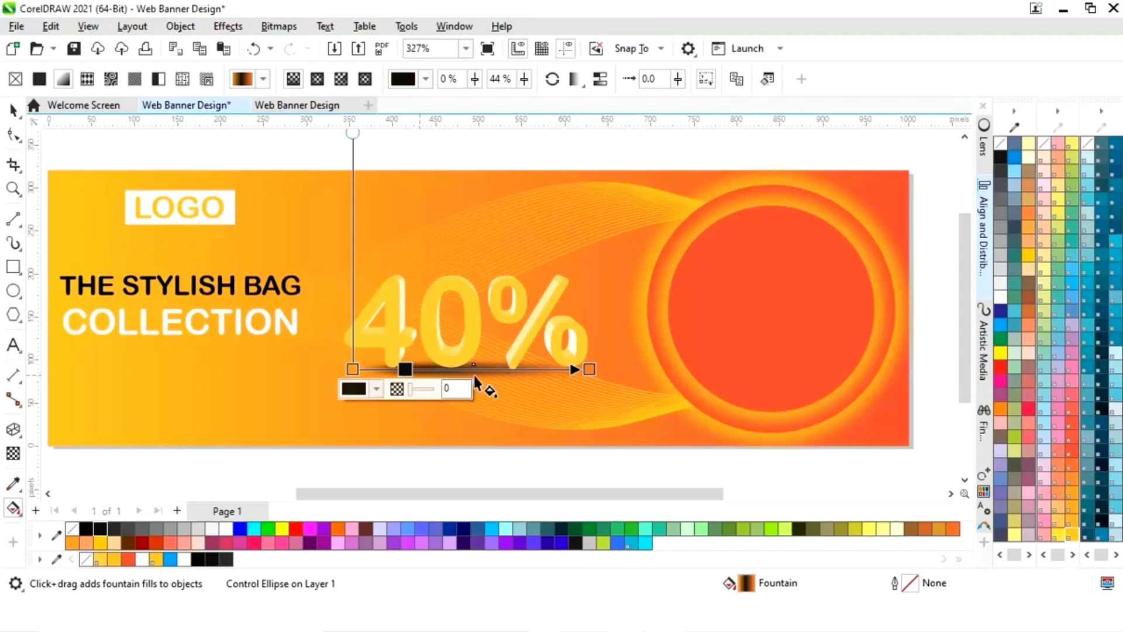
{"action": "double_click", "coordinate": [518, 371]}
{"action": "left_click", "coordinate": [491, 391]}
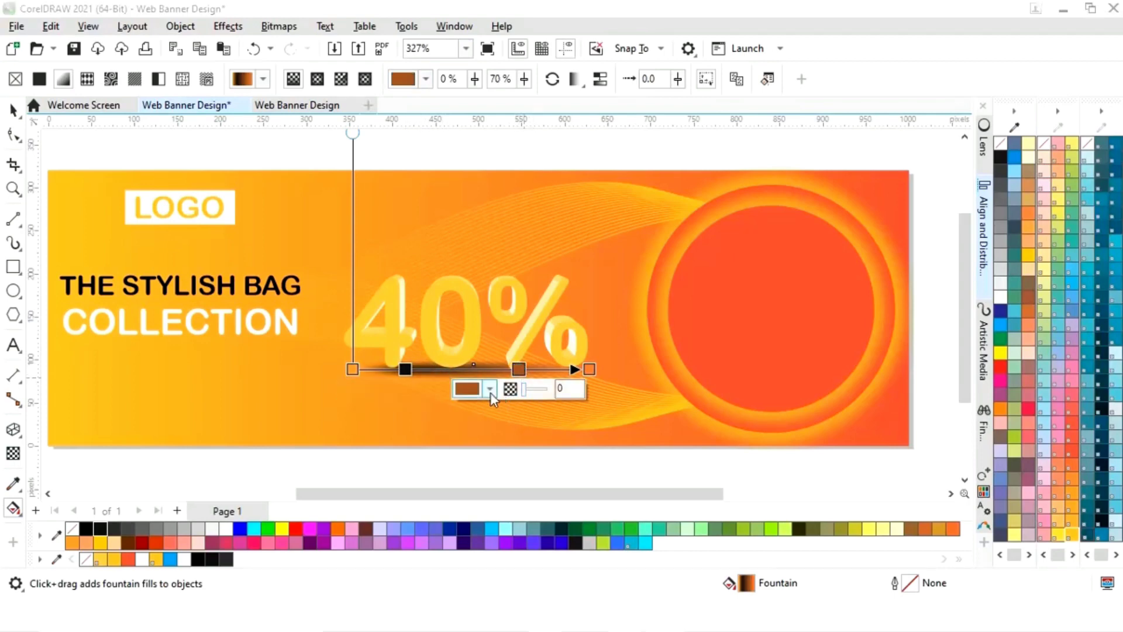
{"action": "left_click", "coordinate": [612, 357]}
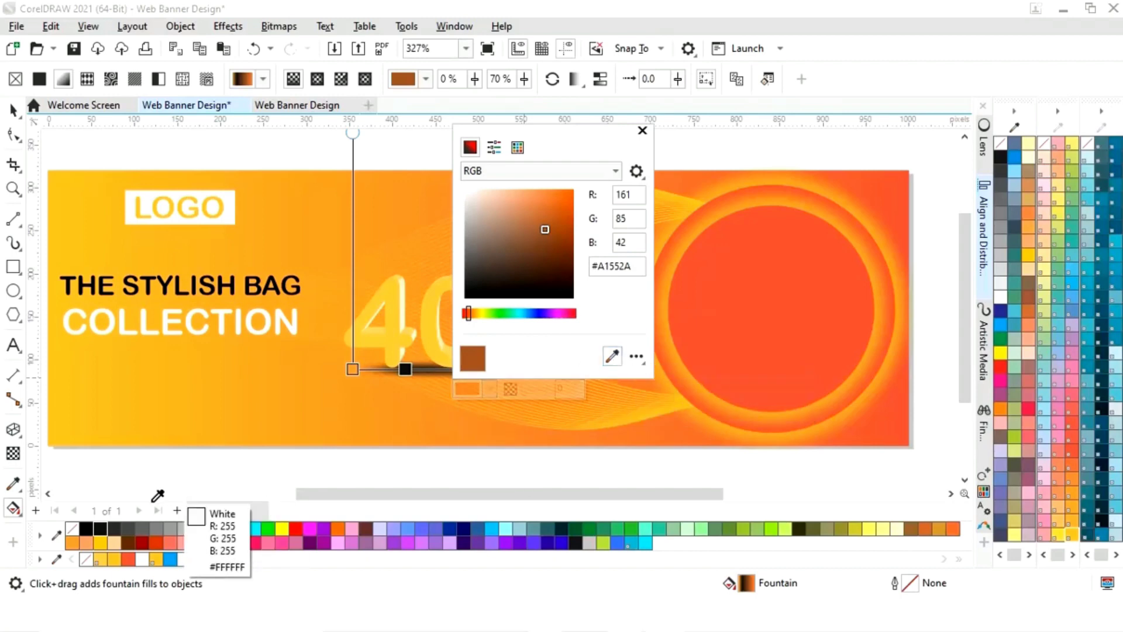
{"action": "left_click", "coordinate": [120, 522]}
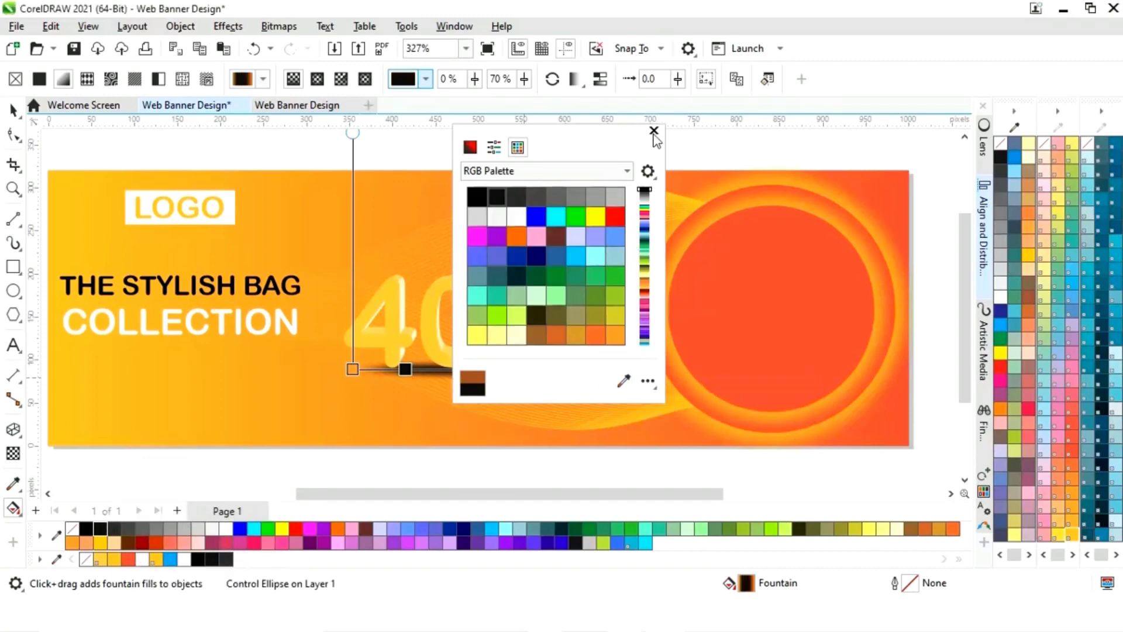
{"action": "left_click", "coordinate": [653, 132]}
{"action": "left_click", "coordinate": [13, 110]}
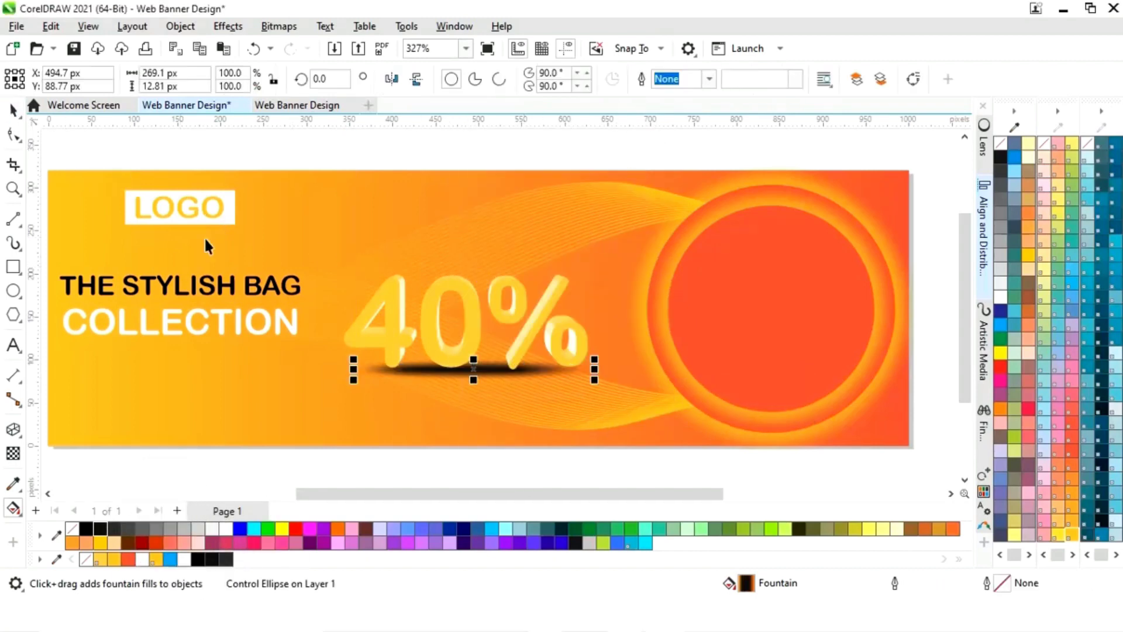
Step: Flatten the shadow ellipse to about 11 px high and give it a solid #333333 fill
{"action": "key", "text": "z"}
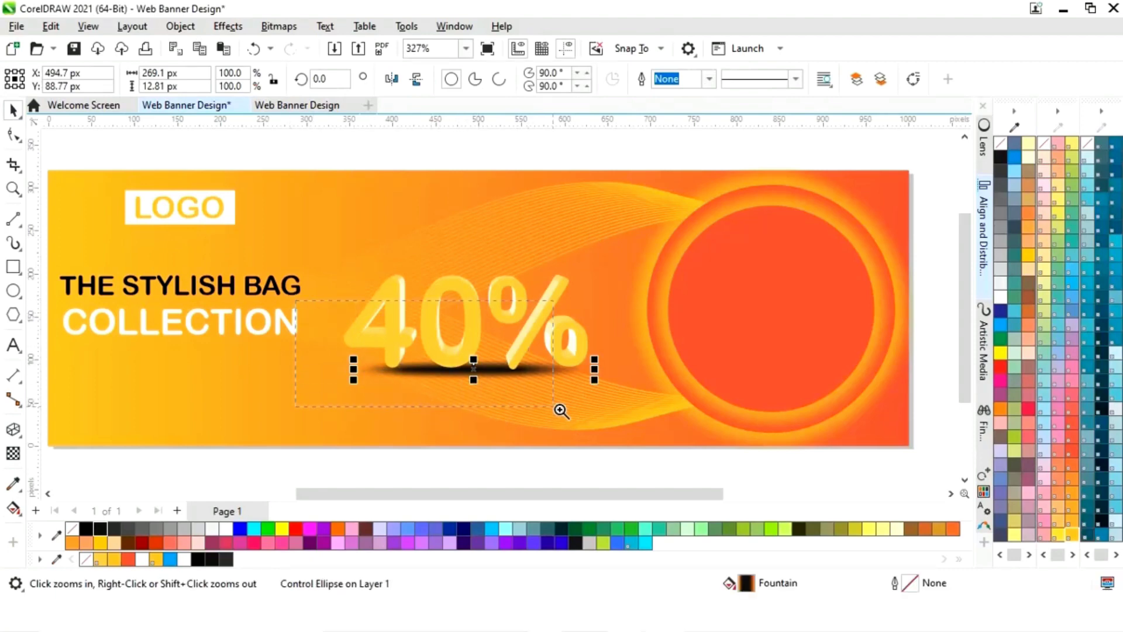
{"action": "key", "text": "space"}
{"action": "key", "text": "shift+F2"}
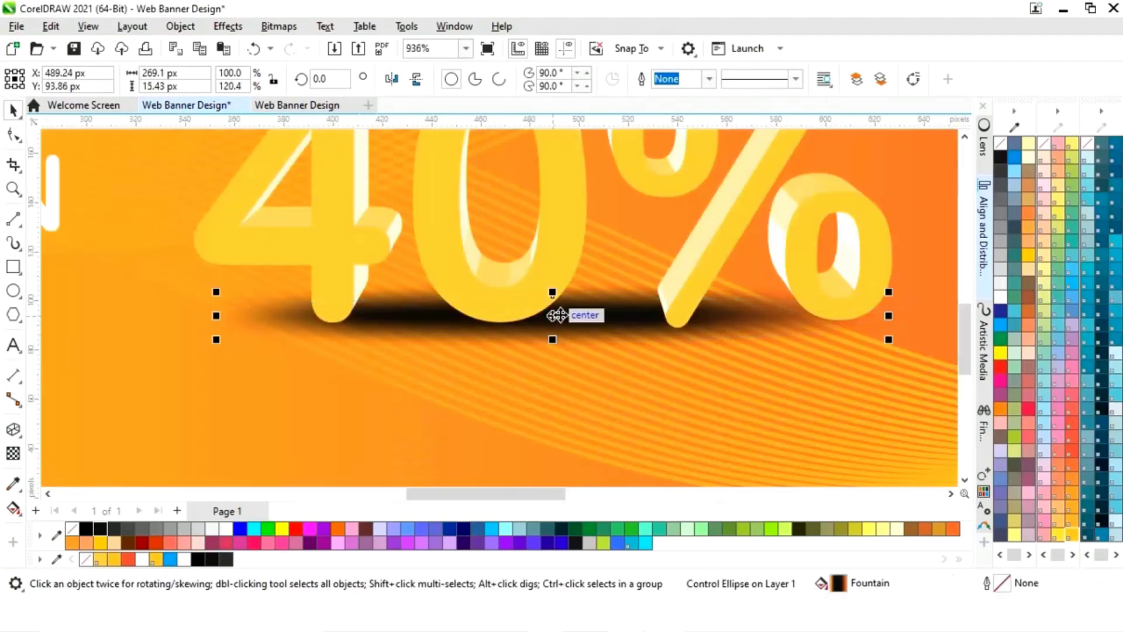
{"action": "left_click_drag", "start_coordinate": [553, 292], "coordinate": [554, 304]}
{"action": "key", "text": "F3"}
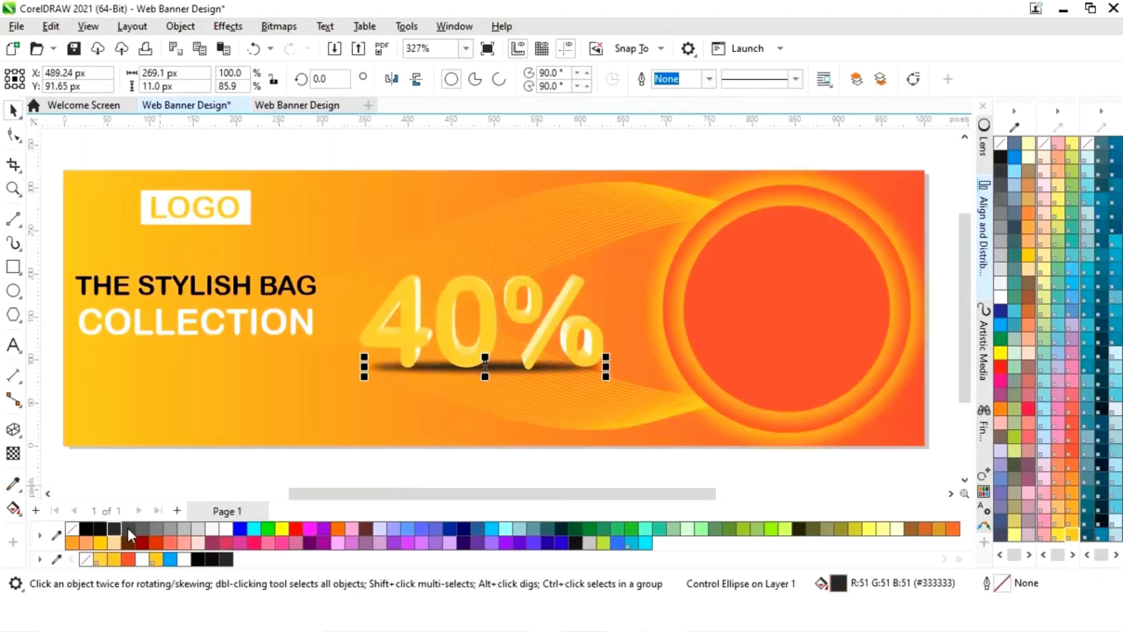
Step: Nudge the blurred shadow vertically to about Y 94 px and narrow it from the "4" side to about 257 px wide
{"action": "key", "text": "z"}
{"action": "left_click", "coordinate": [359, 328]}
{"action": "key", "text": "space"}
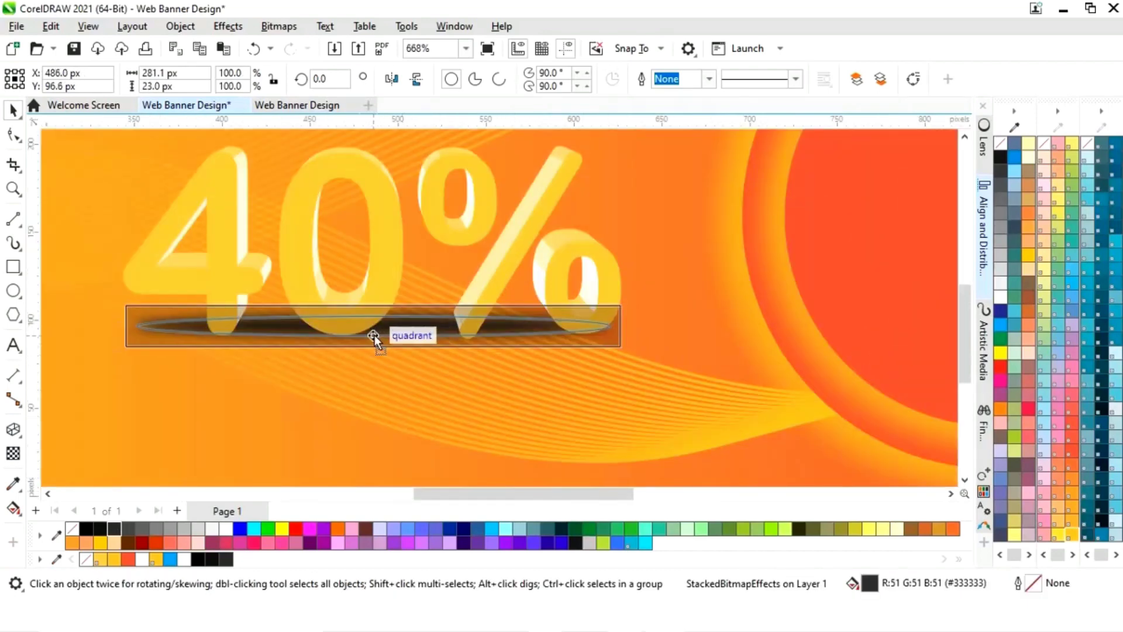
{"action": "scroll", "coordinate": [374, 335], "scroll_direction": "up", "scroll_amount": 2}
{"action": "left_click_drag", "start_coordinate": [557, 346], "coordinate": [557, 351]}
{"action": "key", "text": "F3"}
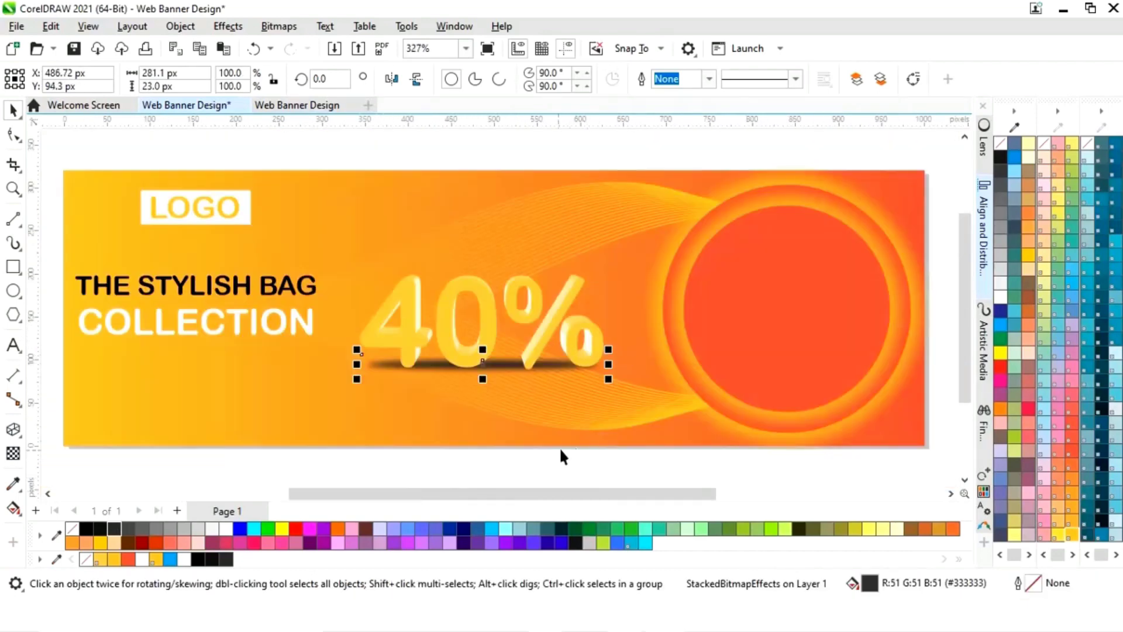
{"action": "mouse_move", "coordinate": [358, 362]}
{"action": "left_mouse_down"}
{"action": "mouse_move", "coordinate": [401, 373]}
{"action": "mouse_move", "coordinate": [378, 364]}
{"action": "left_mouse_up"}
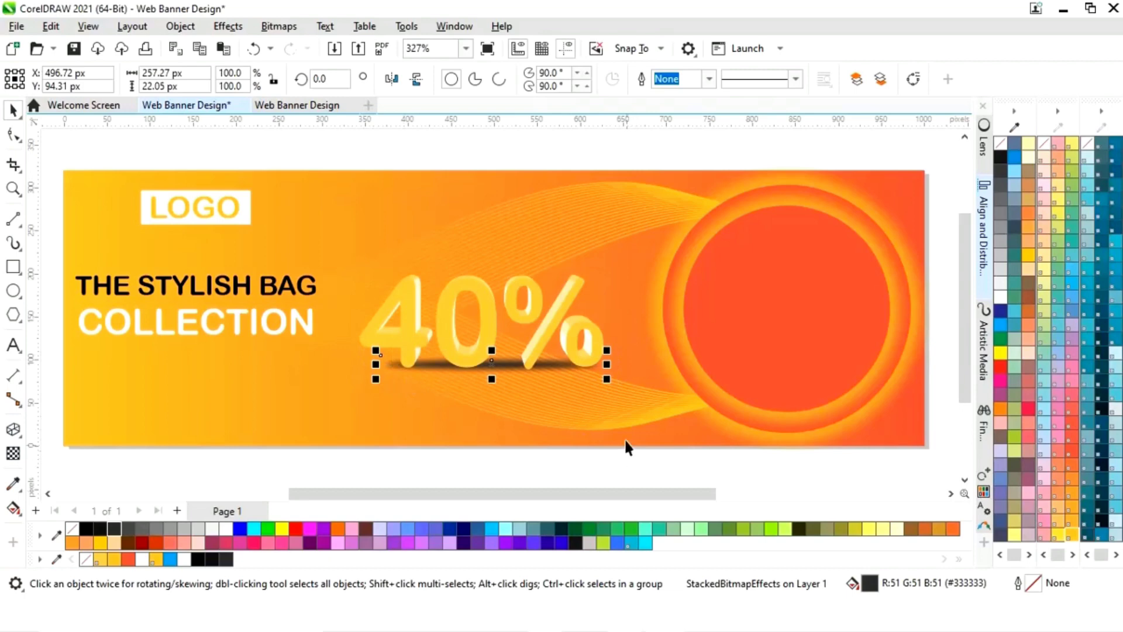
{"action": "left_click", "coordinate": [513, 462]}
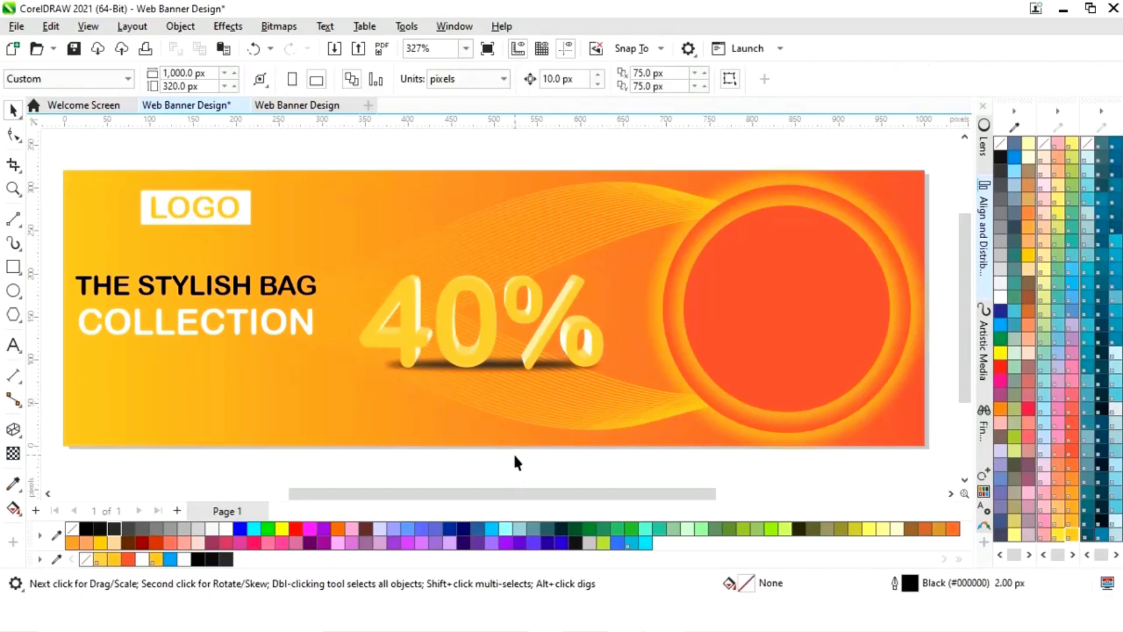
Step: Add the two-line text "GRAND OFFER" / "DISCOUNT" on the banner and align it to the center
{"action": "left_click", "coordinate": [13, 346]}
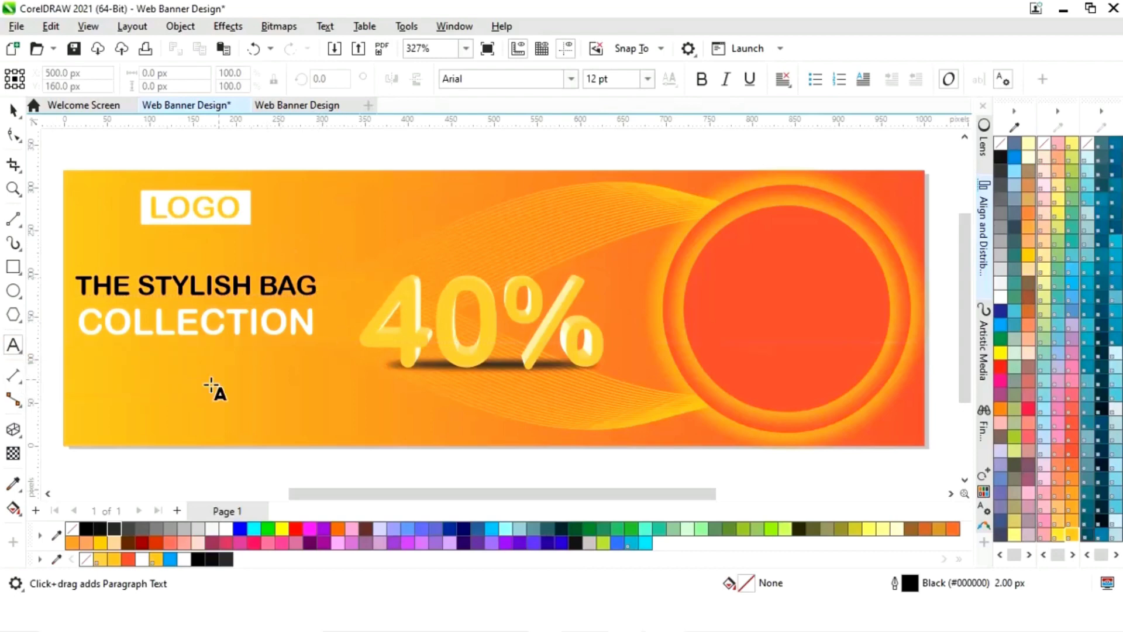
{"action": "left_click", "coordinate": [174, 419]}
{"action": "type", "text": "GRAND OFF"}
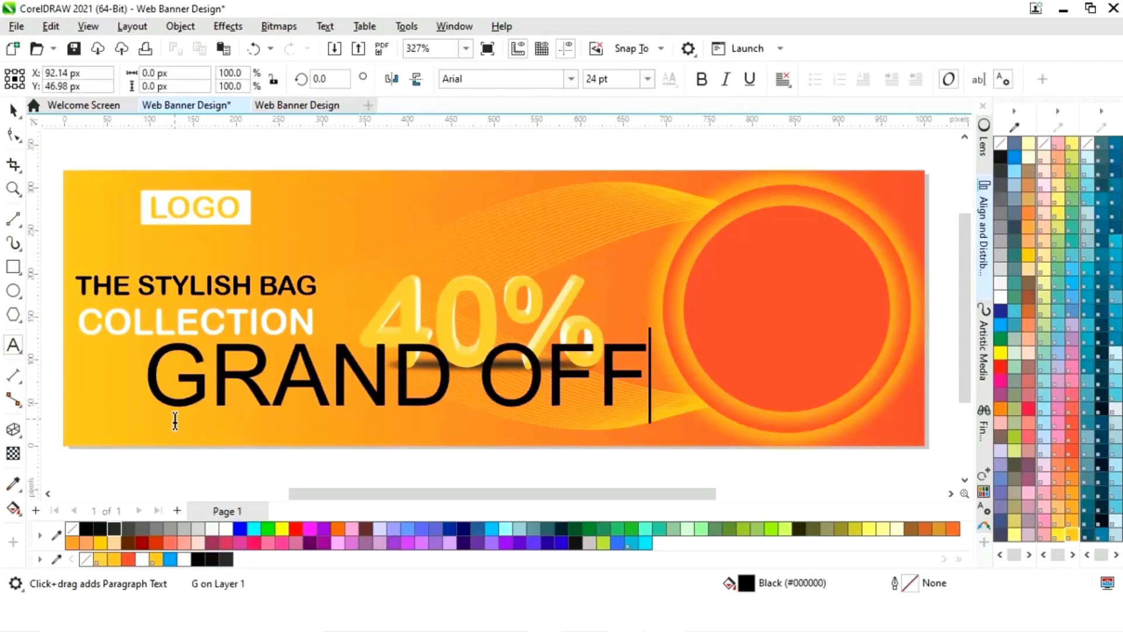
{"action": "type", "text": "ER"}
{"action": "key", "text": "Return"}
{"action": "type", "text": "D"}
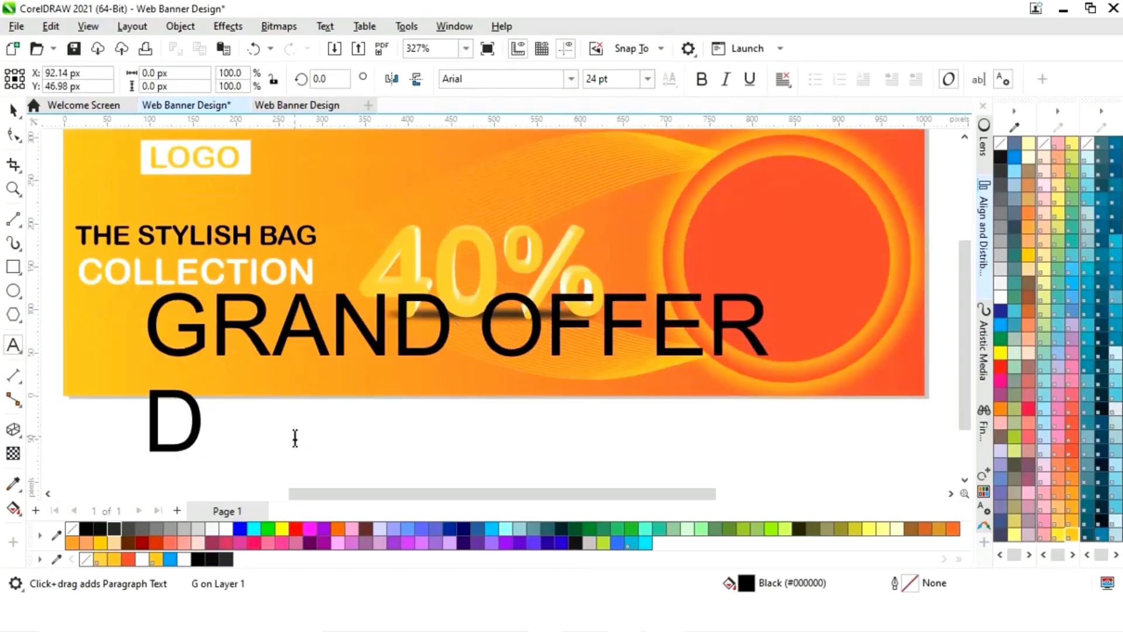
{"action": "type", "text": "ISCOUNT"}
{"action": "left_click", "coordinate": [14, 110]}
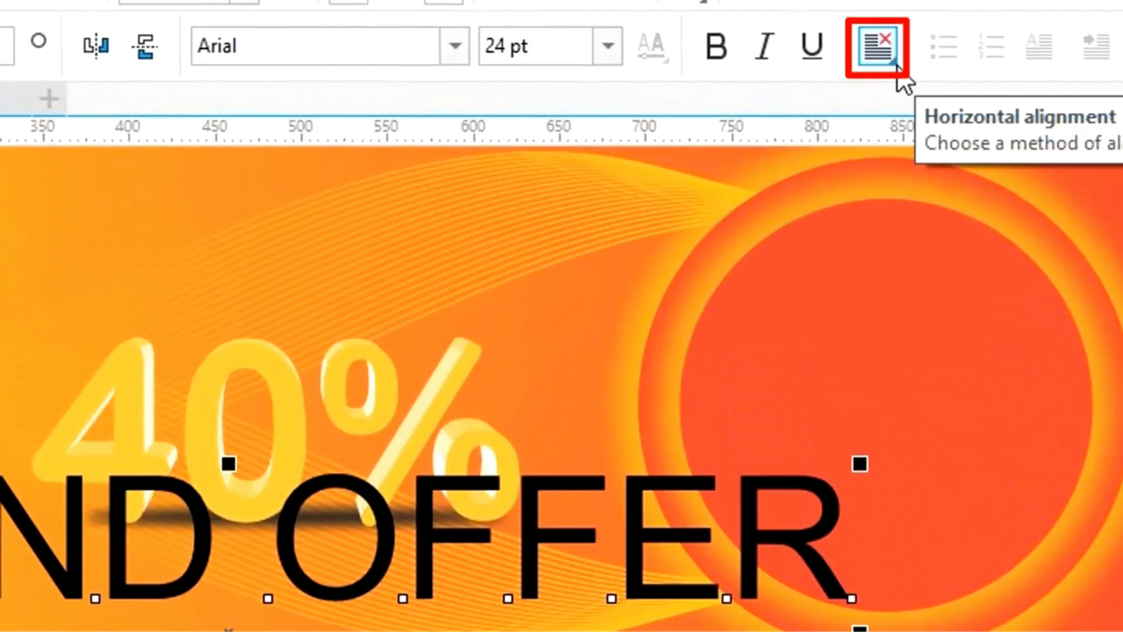
{"action": "left_click", "coordinate": [898, 69]}
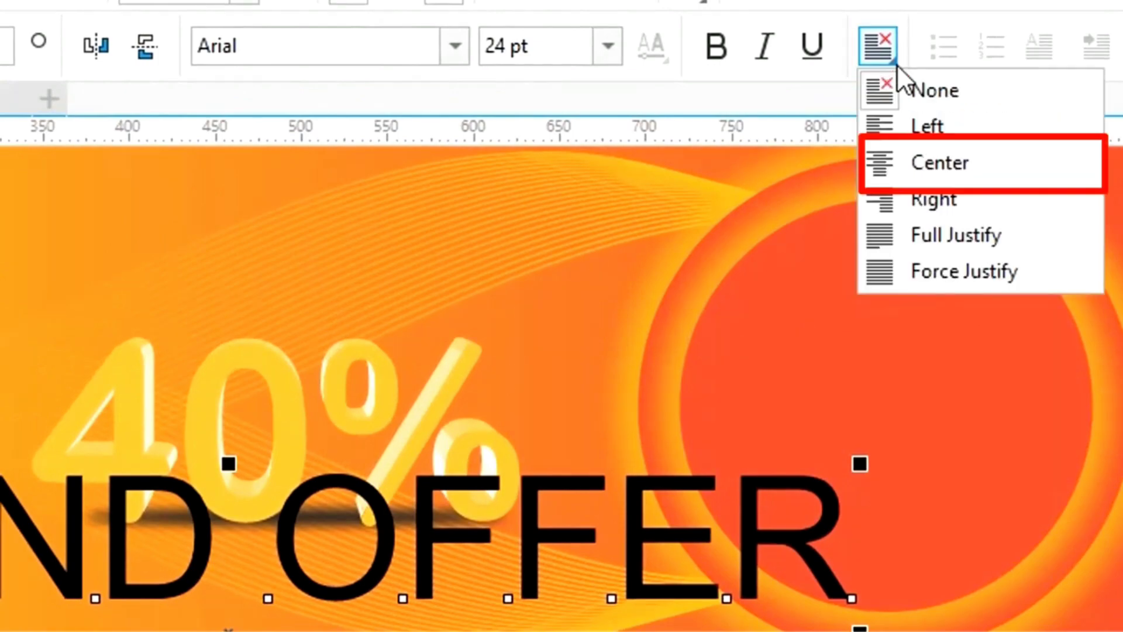
{"action": "left_click", "coordinate": [917, 178]}
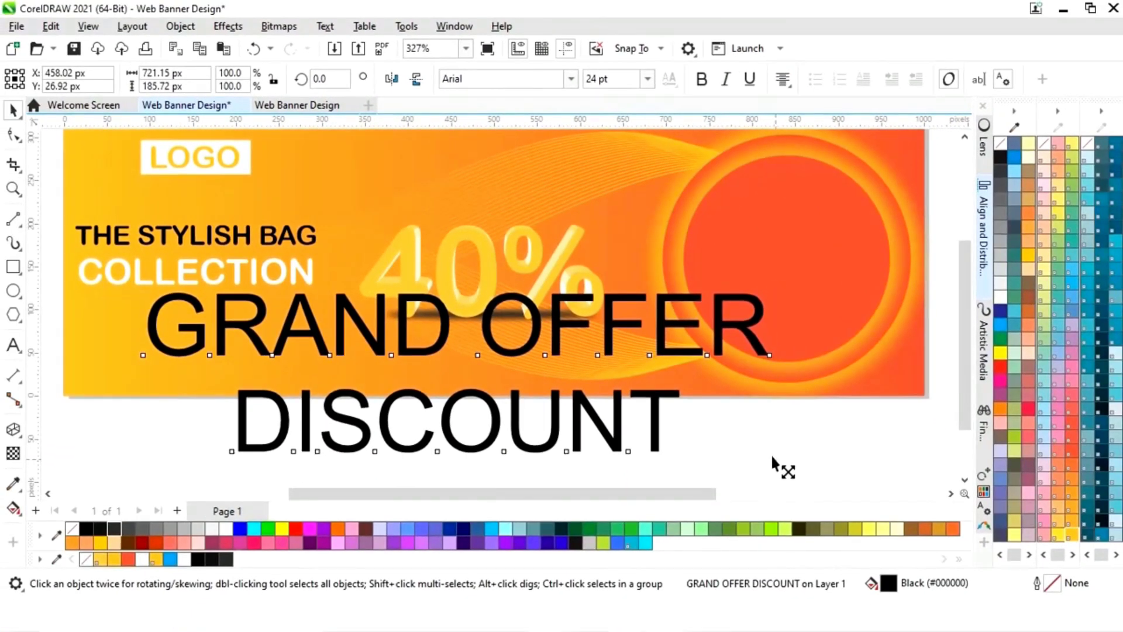
Step: Shrink the "GRAND OFFER DISCOUNT" text to about 12.1 pt and set its font to Arial Rounded MT Bold
{"action": "left_click_drag", "start_coordinate": [771, 456], "coordinate": [683, 416]}
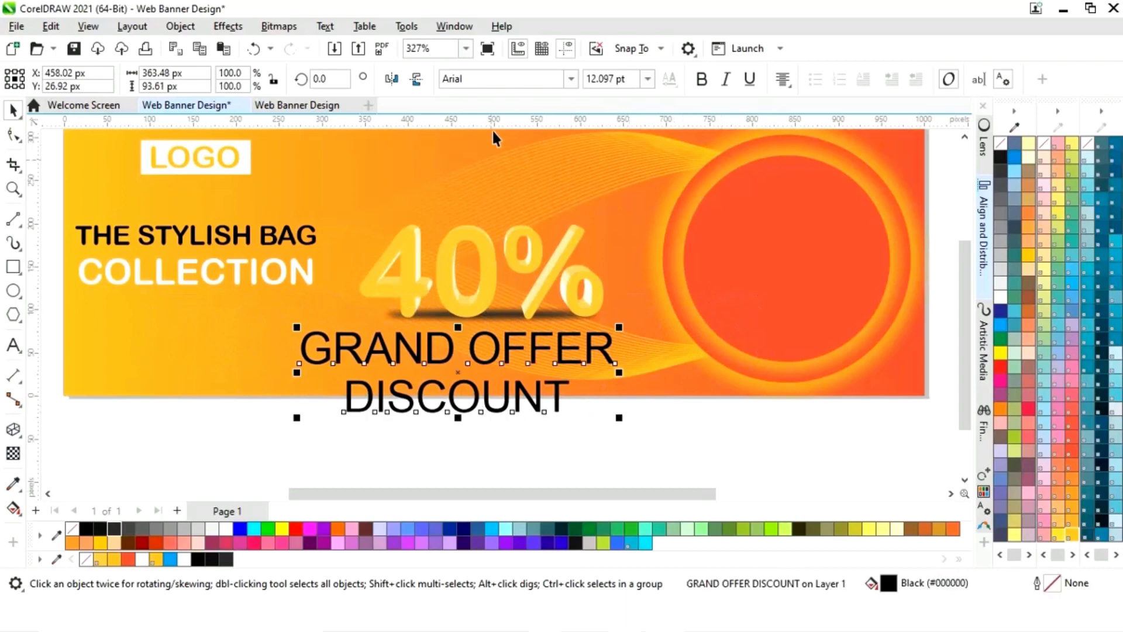
{"action": "left_click", "coordinate": [571, 78]}
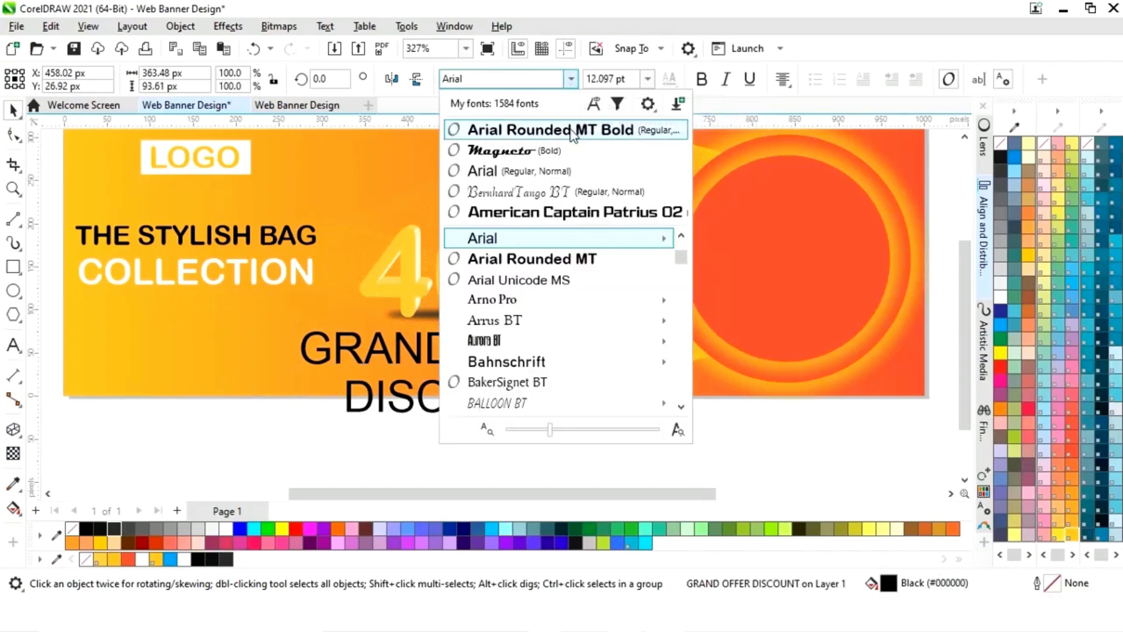
{"action": "left_click", "coordinate": [572, 131]}
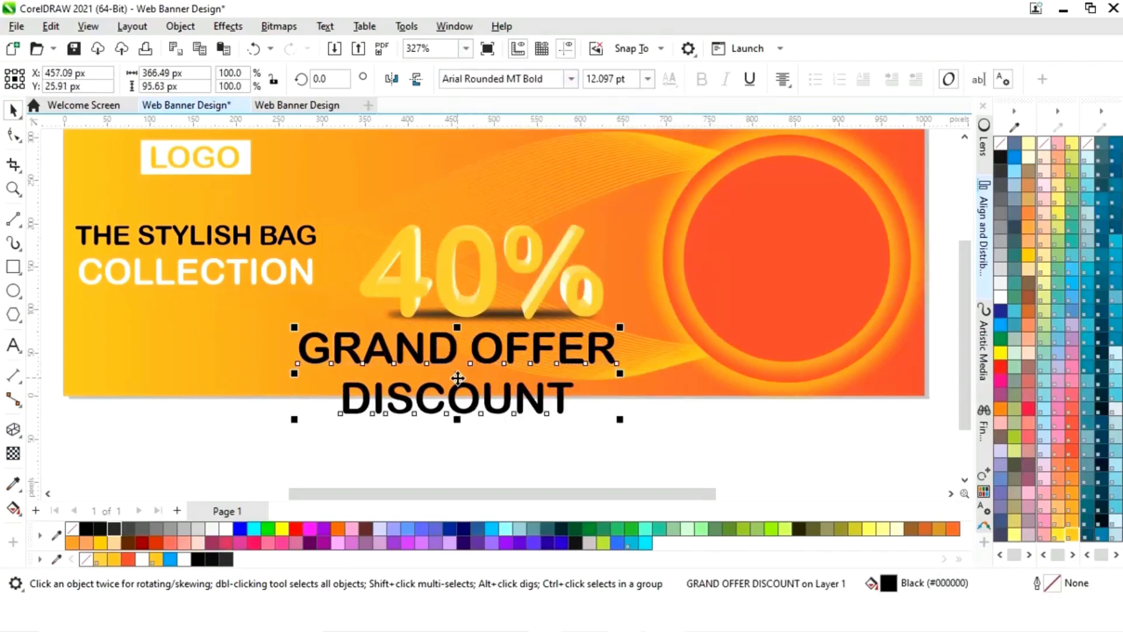
Step: Move the "GRAND OFFER DISCOUNT" text above "40%" to about X 488, Y 251 px and recolour it white (#FFFFFF)
{"action": "left_click_drag", "start_coordinate": [457, 380], "coordinate": [485, 185]}
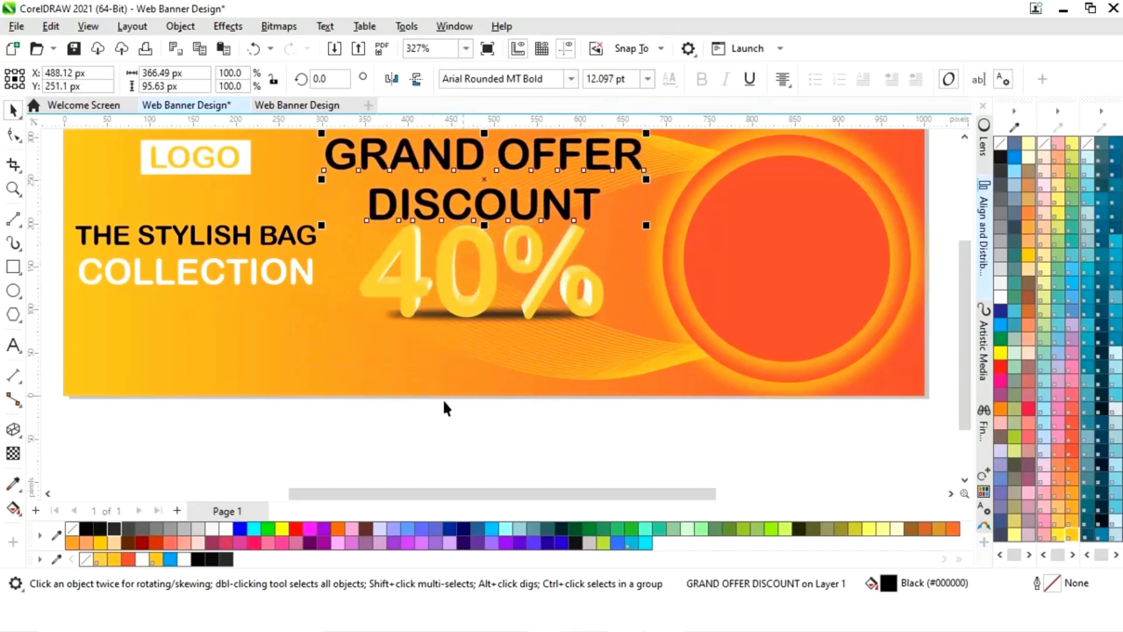
{"action": "left_click", "coordinate": [214, 531]}
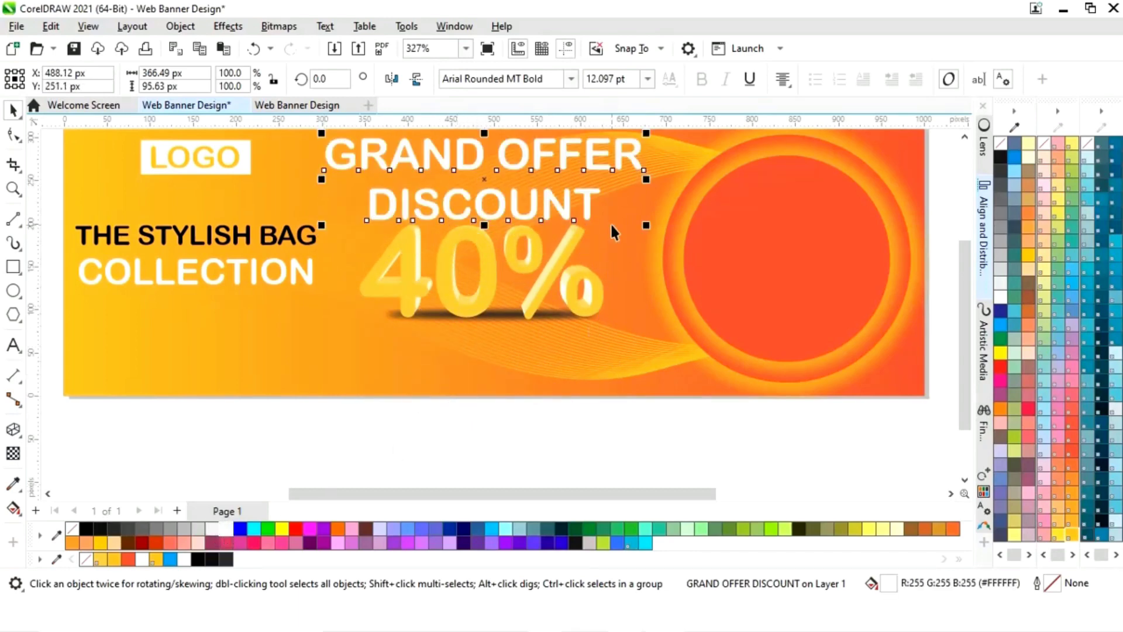
{"action": "scroll", "coordinate": [612, 234], "scroll_direction": "down", "scroll_amount": 2}
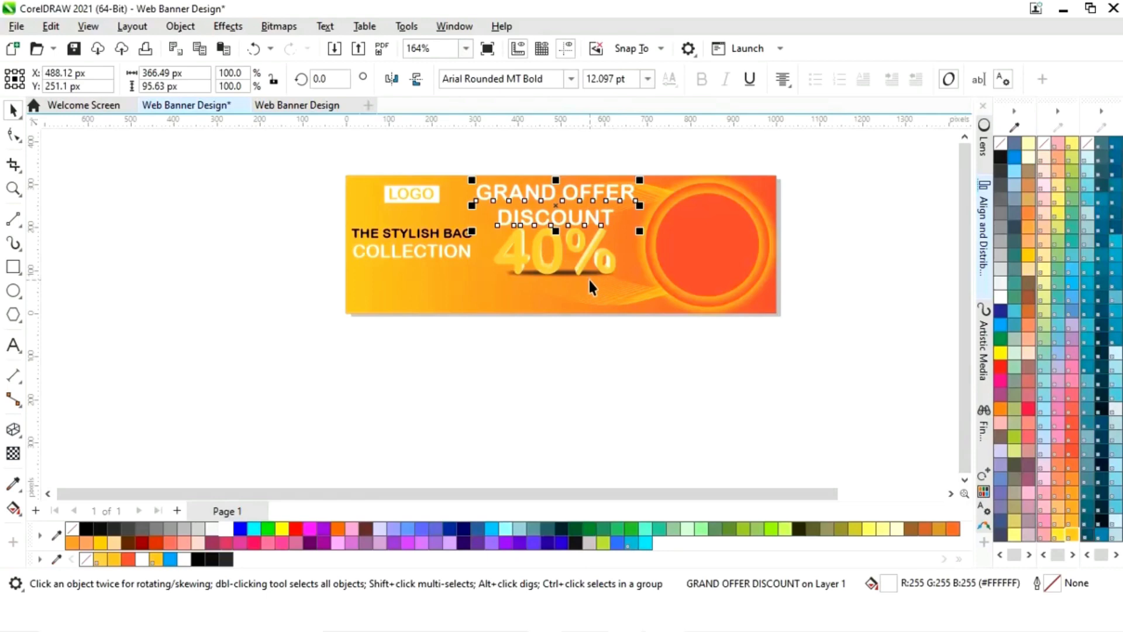
Step: Shrink the "GRAND OFFER DISCOUNT" text to about 9.8 pt and set its "DISCOUNT" line to 8 pt
{"action": "scroll", "coordinate": [590, 278], "scroll_direction": "up", "scroll_amount": 2}
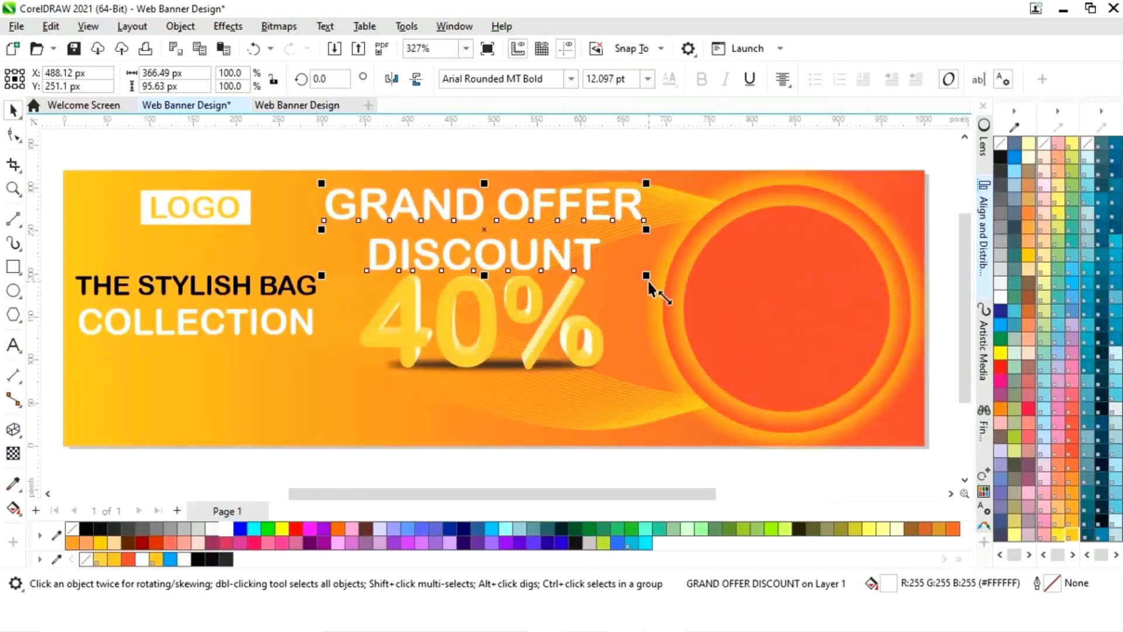
{"action": "left_click_drag", "start_coordinate": [646, 275], "coordinate": [632, 272]}
{"action": "left_click", "coordinate": [13, 345]}
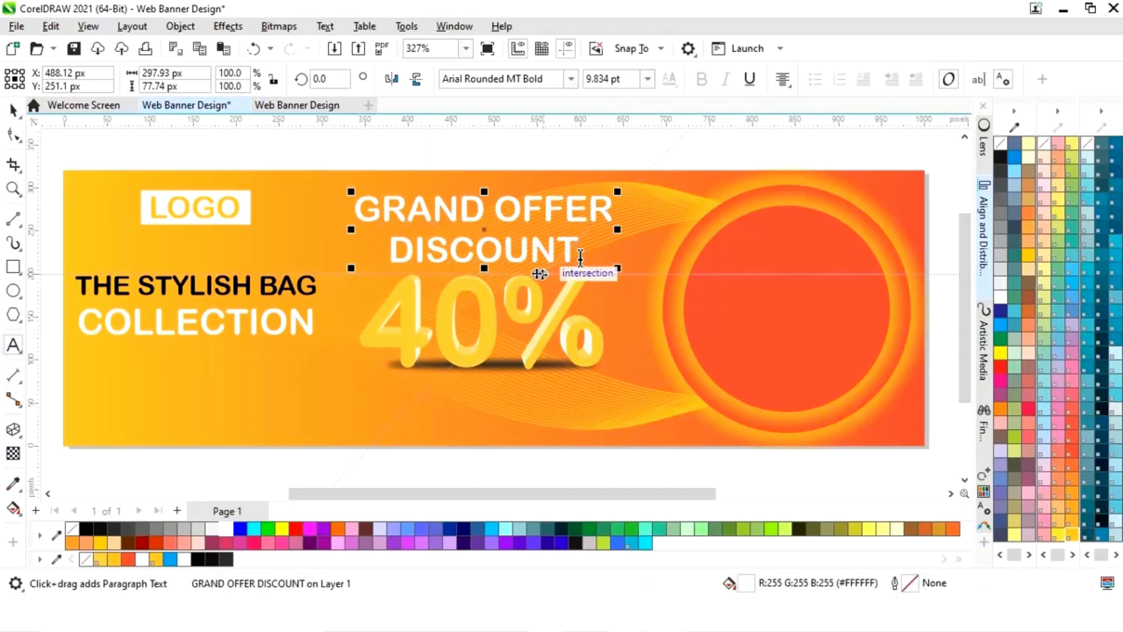
{"action": "left_click_drag", "start_coordinate": [581, 257], "coordinate": [369, 254]}
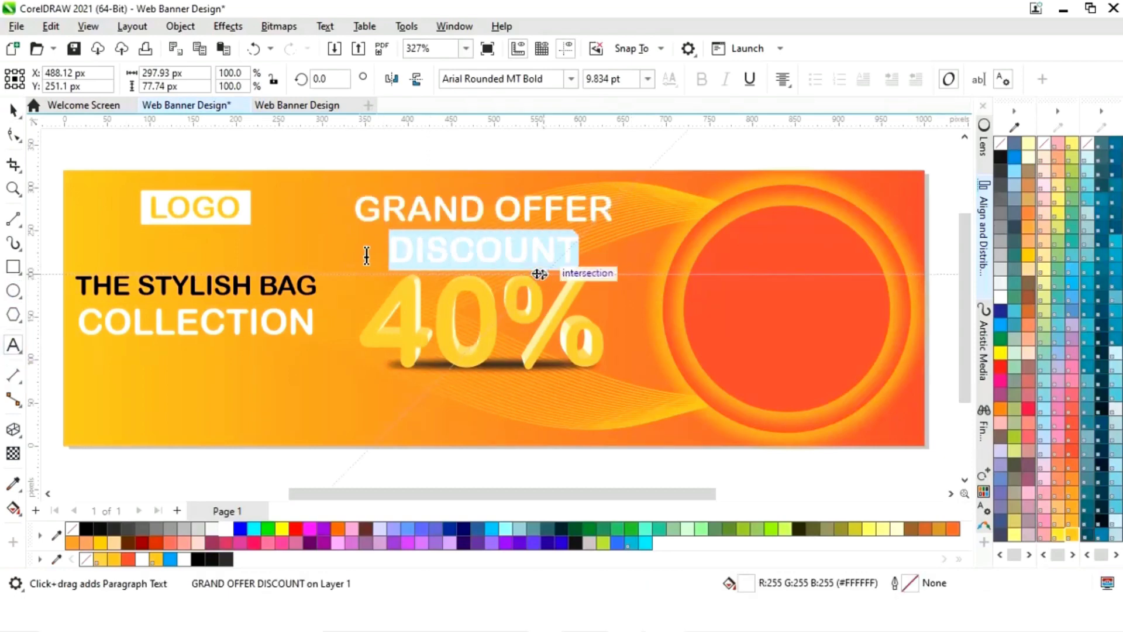
{"action": "left_click", "coordinate": [650, 80]}
{"action": "left_click", "coordinate": [648, 80]}
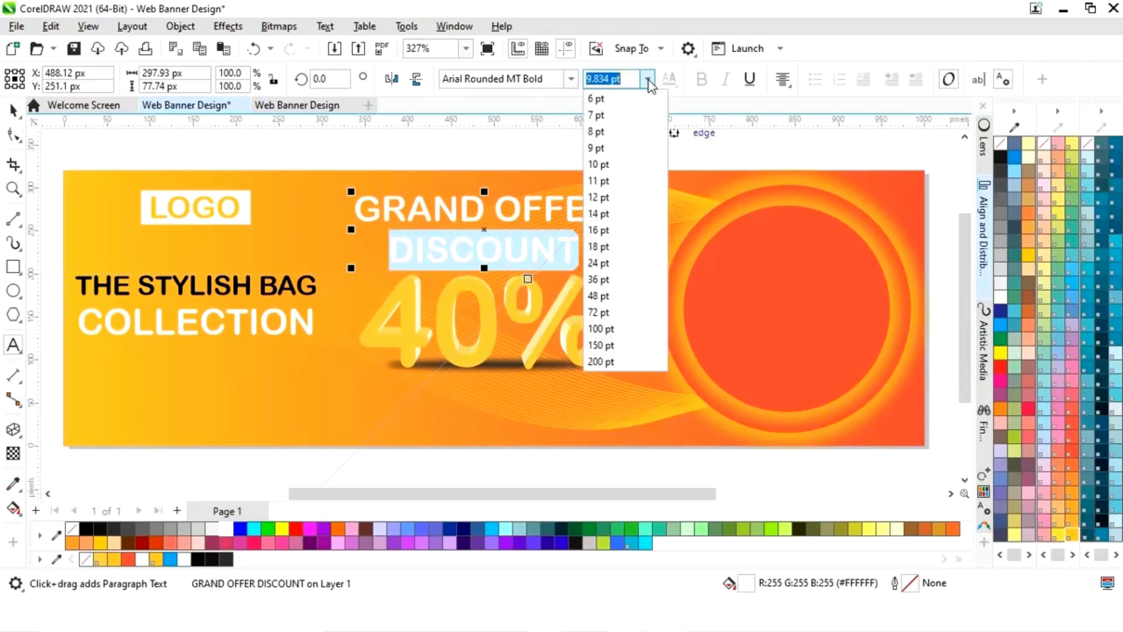
{"action": "left_click", "coordinate": [609, 134]}
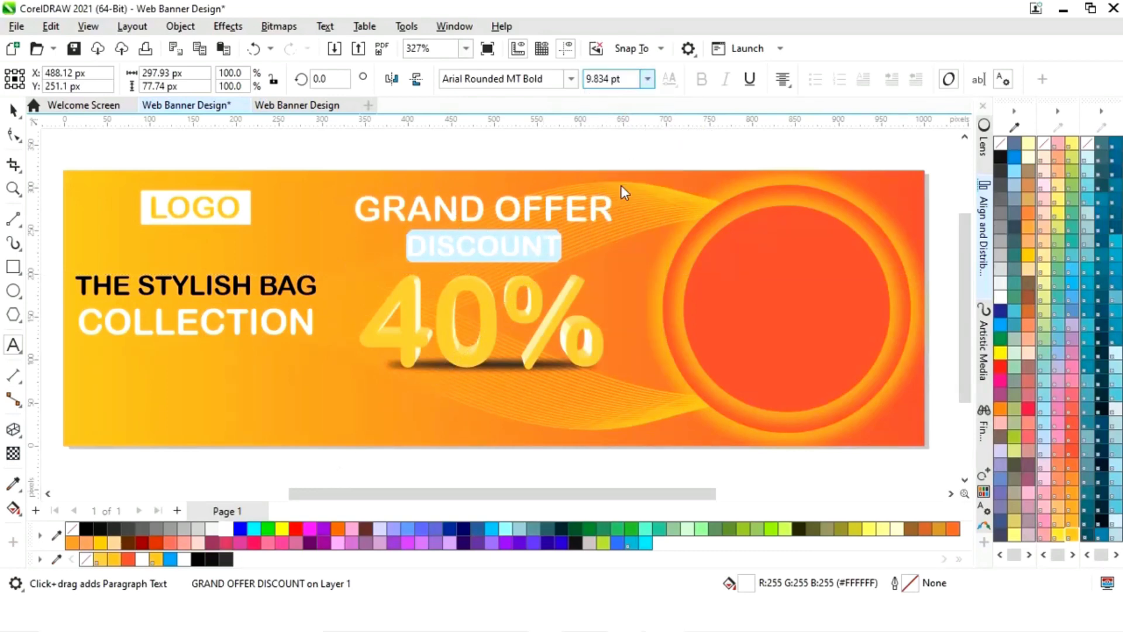
Step: Set the "GRAND OFFER" line of the offer text to 11 pt
{"action": "left_click", "coordinate": [613, 218]}
{"action": "left_click_drag", "start_coordinate": [614, 218], "coordinate": [354, 219]}
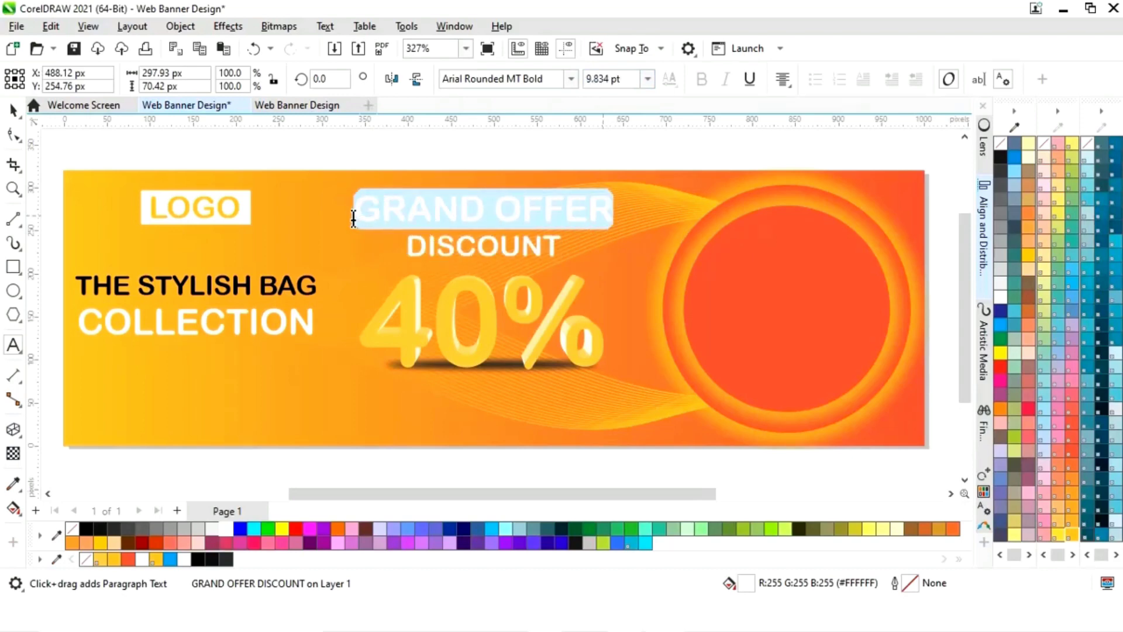
{"action": "left_click", "coordinate": [648, 79]}
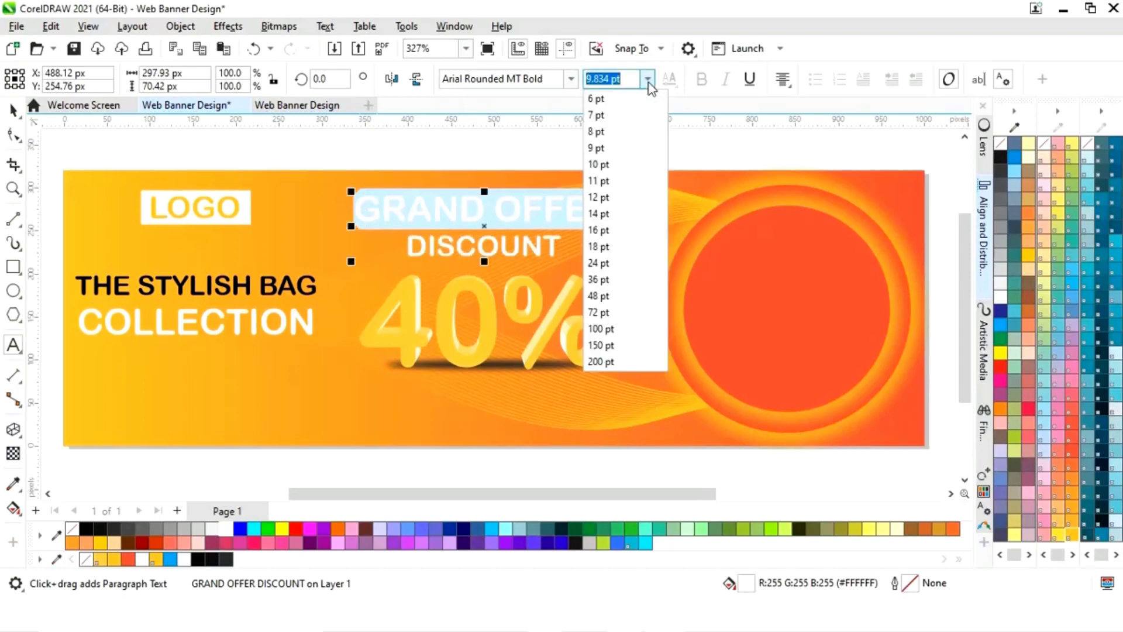
{"action": "left_click", "coordinate": [607, 184]}
{"action": "left_click", "coordinate": [13, 109]}
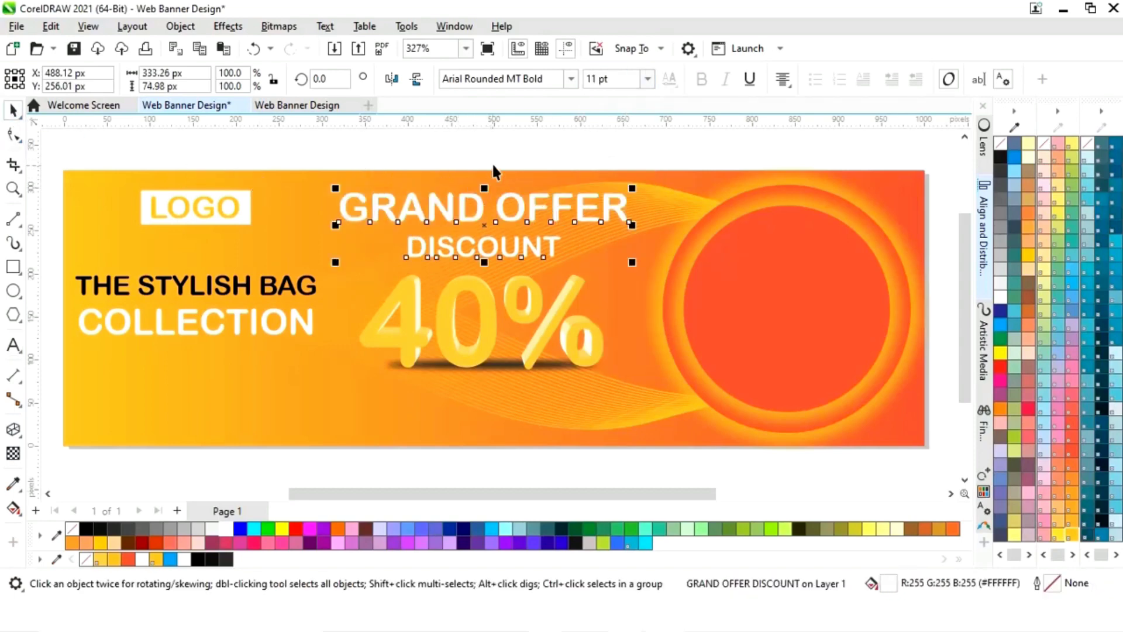
{"action": "left_click", "coordinate": [479, 180]}
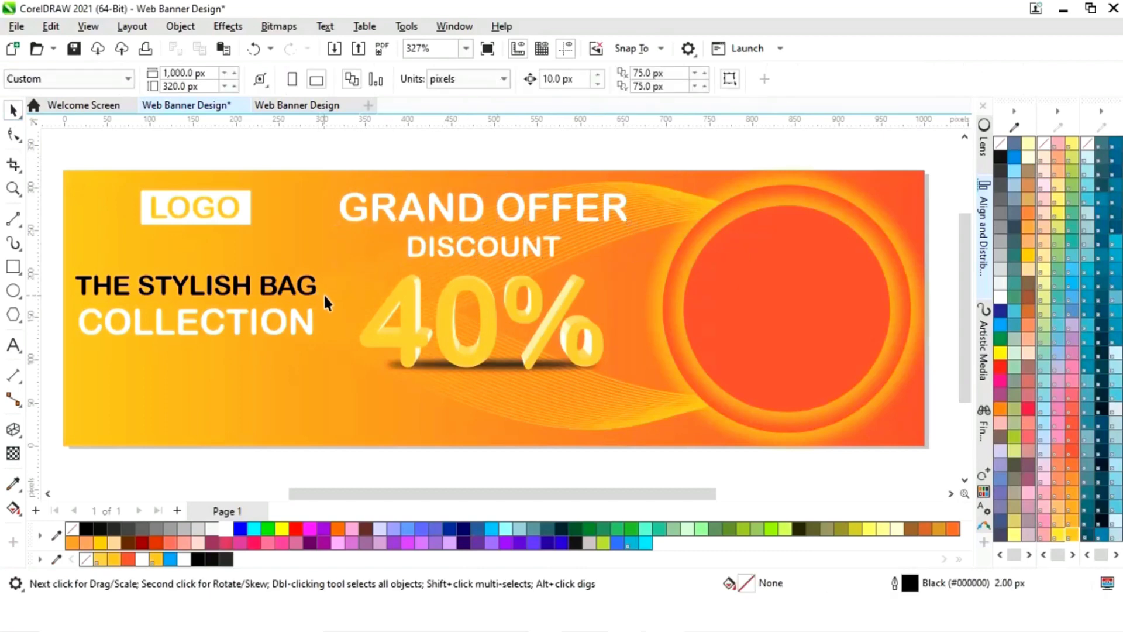
{"action": "left_click", "coordinate": [494, 248]}
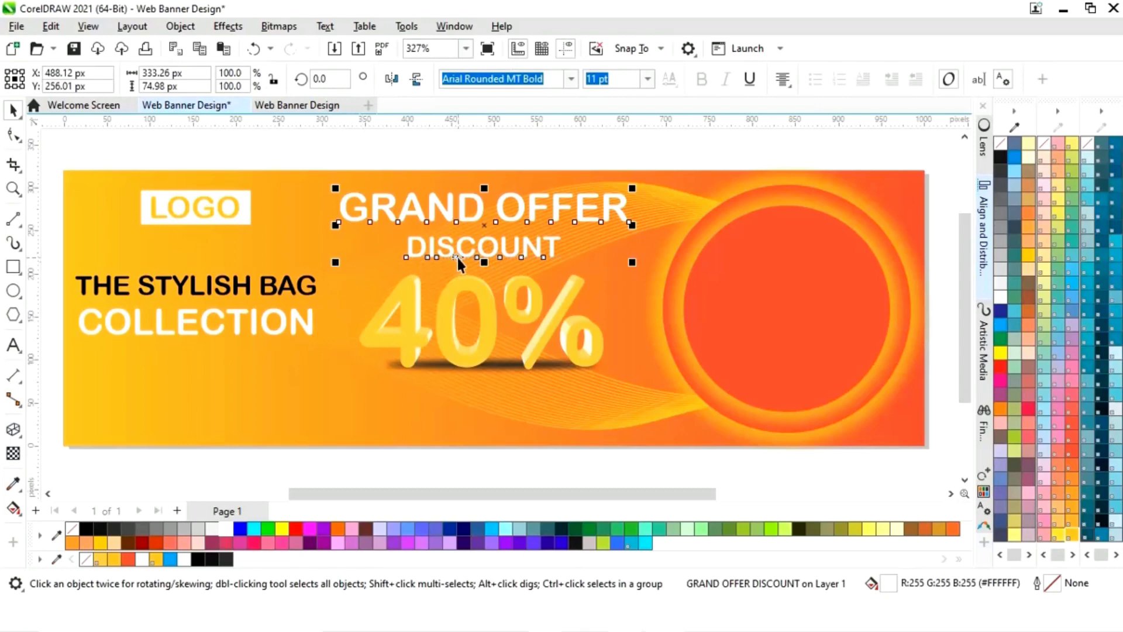
{"action": "left_click", "coordinate": [386, 173]}
Step: Add the text "UP TO" below "COLLECTION" and set its font to Arial Rounded MT Bold
{"action": "left_click", "coordinate": [12, 345]}
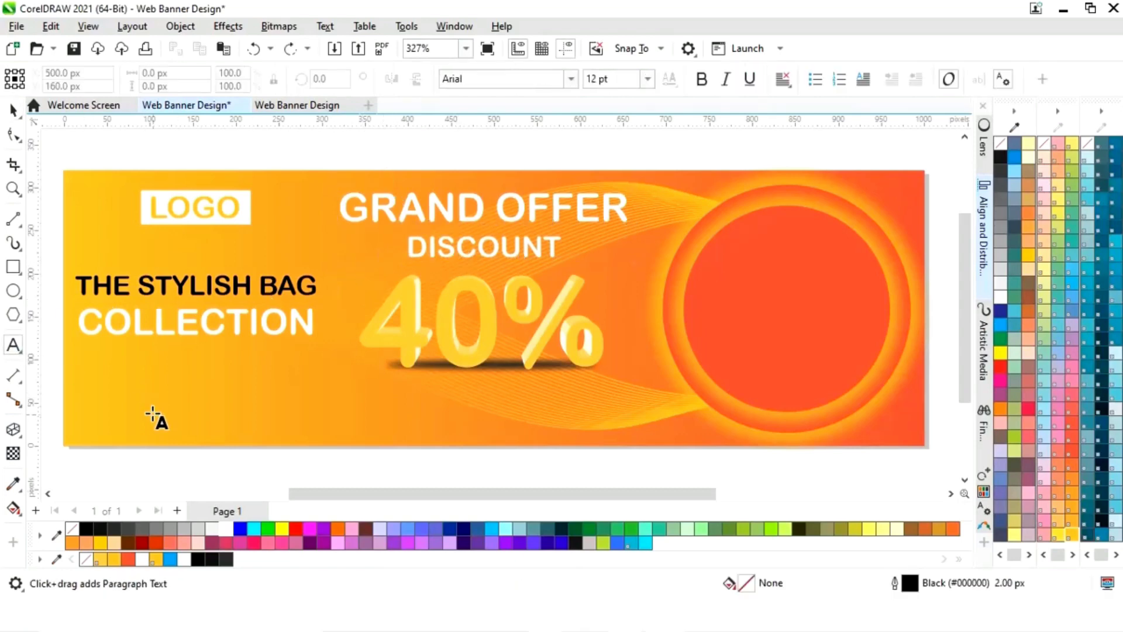
{"action": "left_click", "coordinate": [157, 420]}
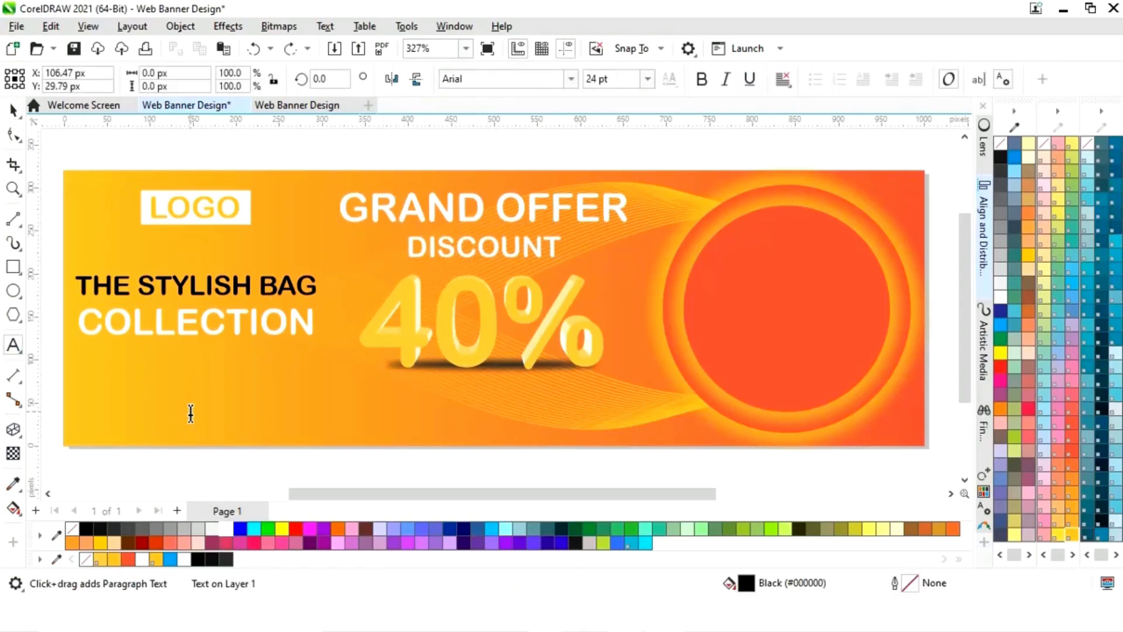
{"action": "type", "text": "UP T"}
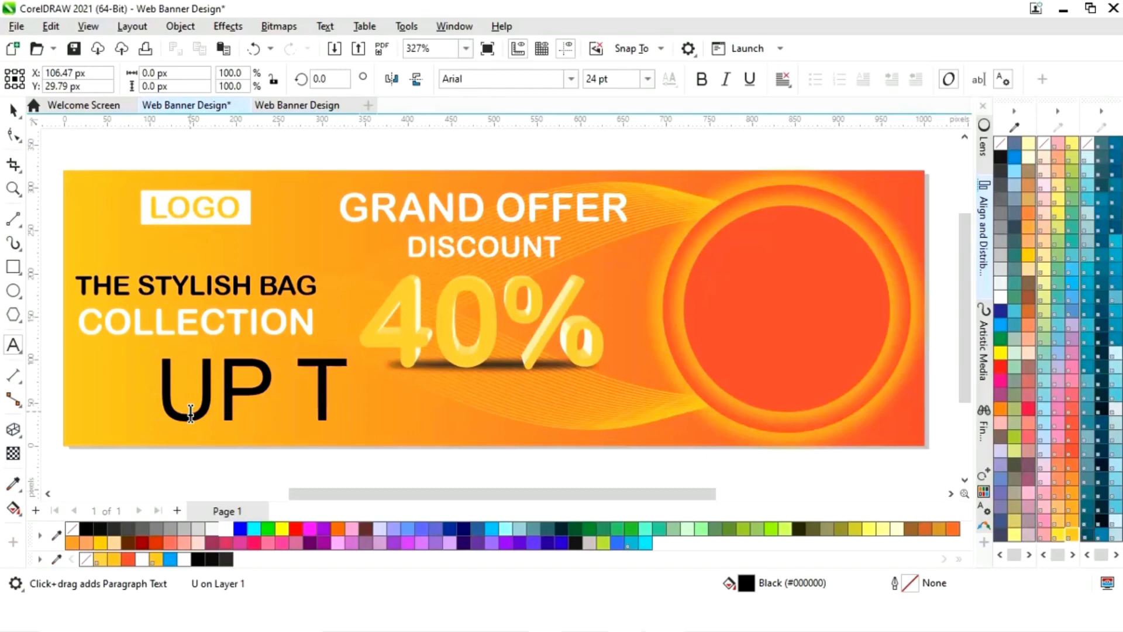
{"action": "type", "text": "O"}
{"action": "left_click", "coordinate": [13, 110]}
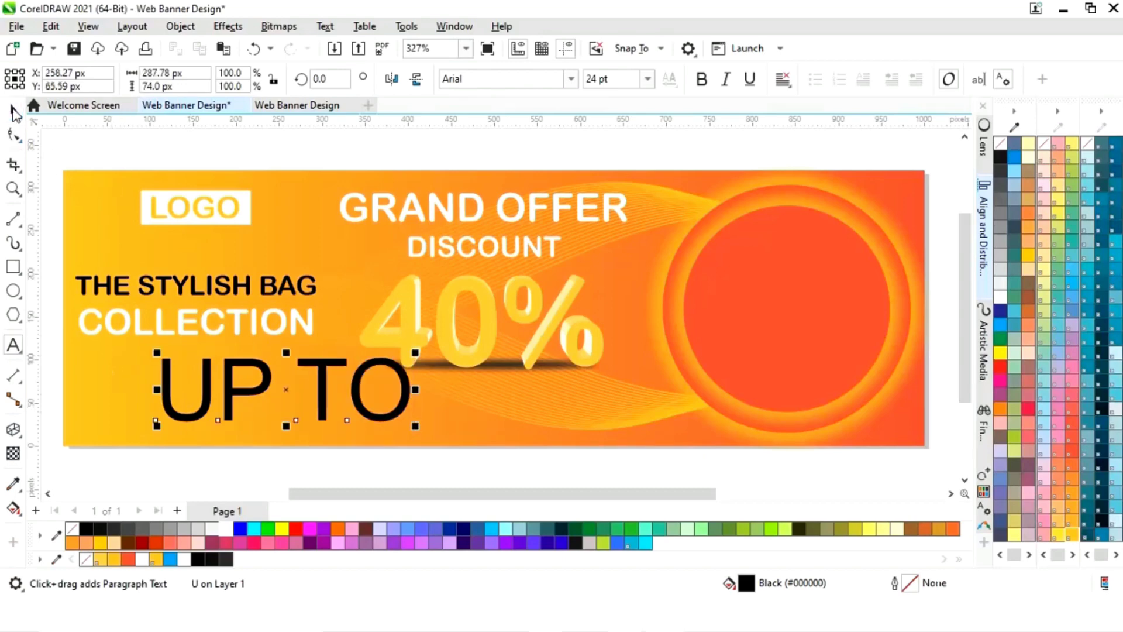
{"action": "left_click", "coordinate": [571, 79]}
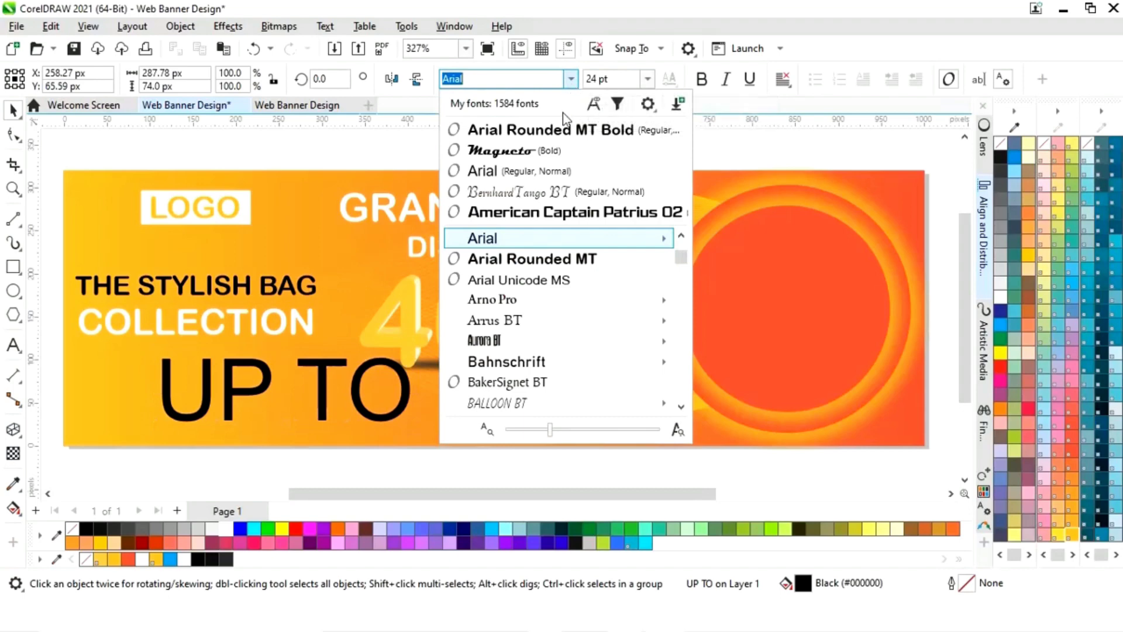
{"action": "left_click", "coordinate": [550, 130]}
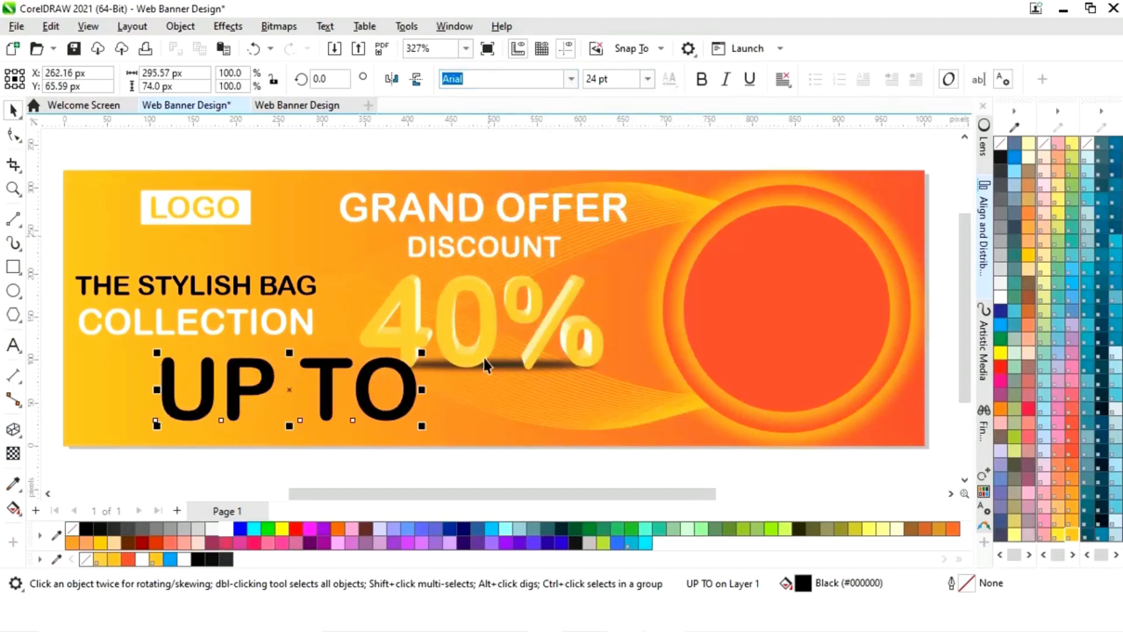
Step: Shrink "UP TO" to about 3.2 pt and move it between "DISCOUNT" and "40%", at about X 470.5, Y 202 px
{"action": "left_click_drag", "start_coordinate": [422, 432], "coordinate": [539, 301]}
{"action": "key", "text": "z"}
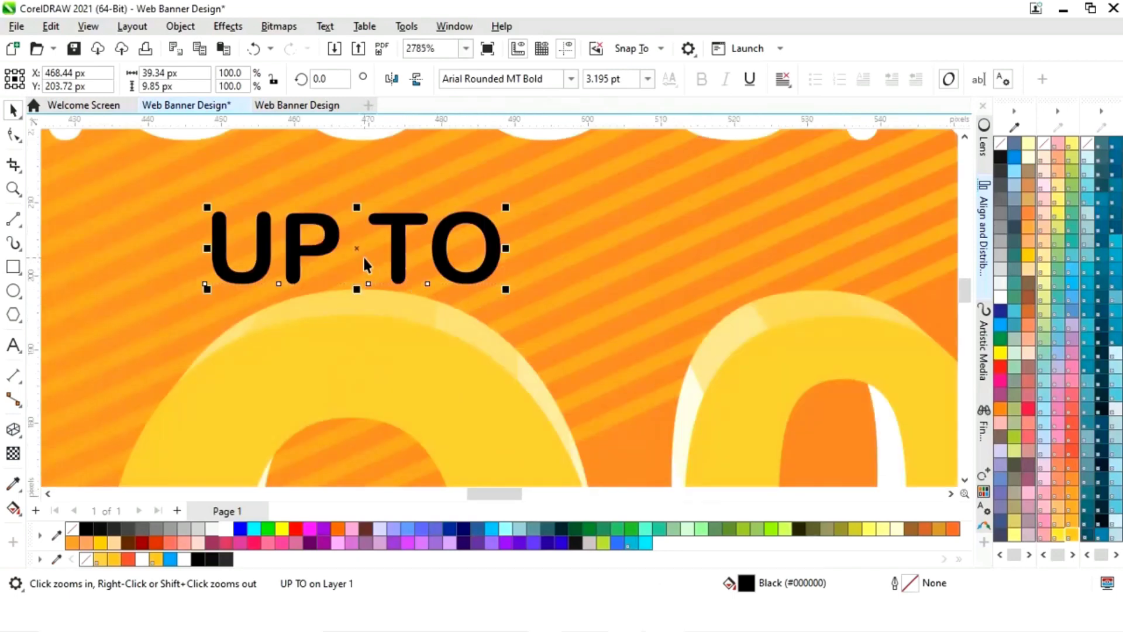
{"action": "left_click_drag", "start_coordinate": [358, 248], "coordinate": [368, 262]}
{"action": "left_click_drag", "start_coordinate": [367, 258], "coordinate": [372, 261]}
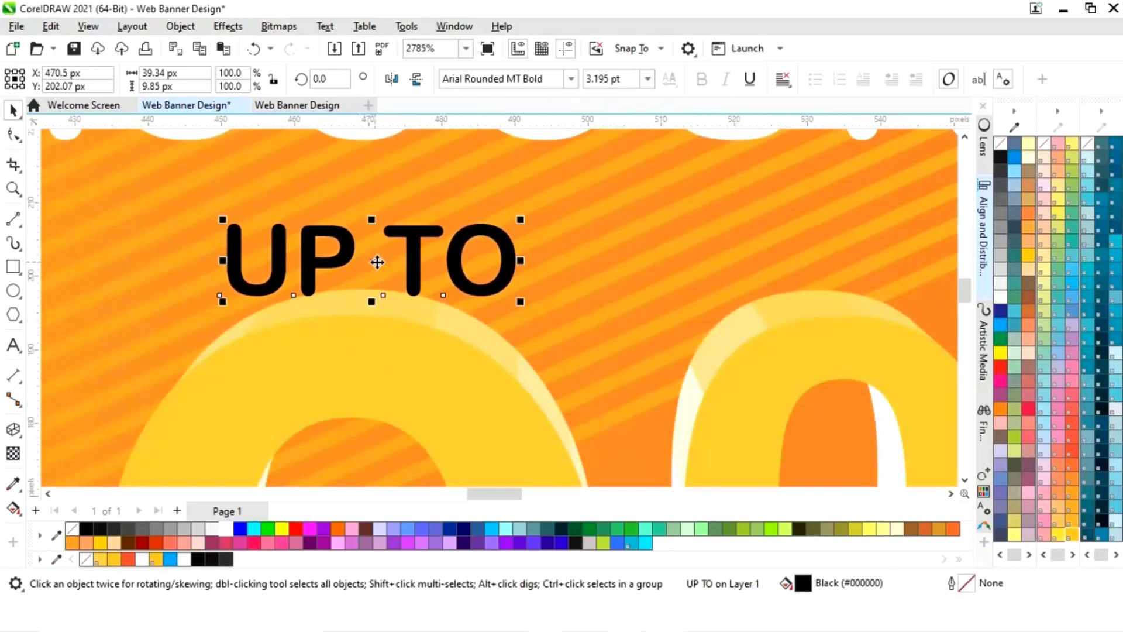
{"action": "key", "text": "F4"}
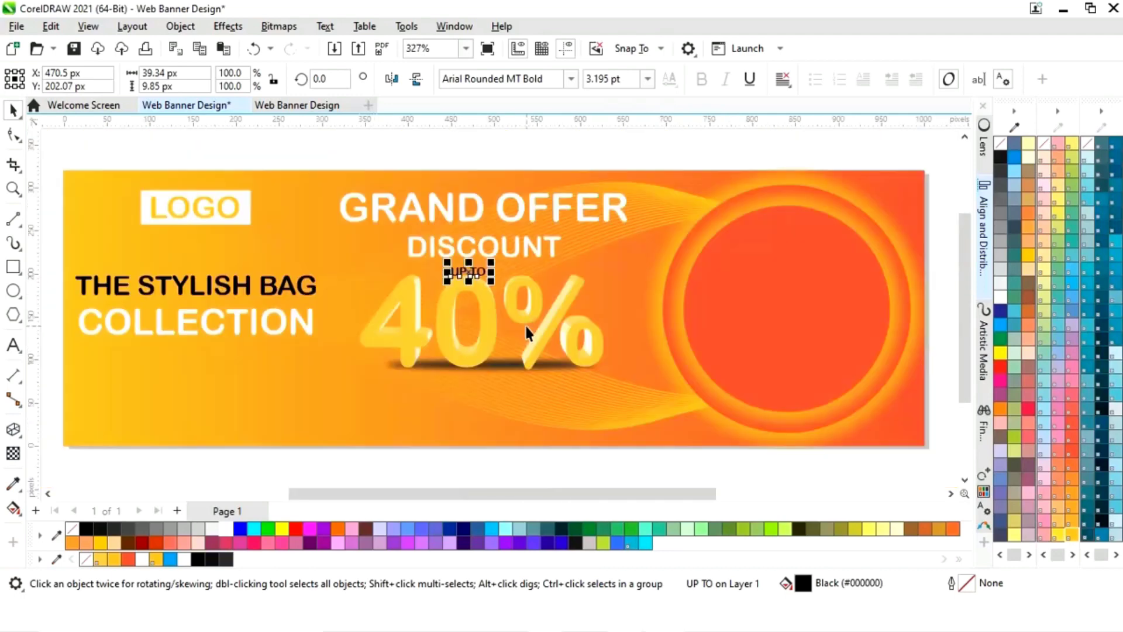
{"action": "left_click", "coordinate": [298, 458]}
Step: Widen the blurred shadow beneath "40%" slightly
{"action": "left_click", "coordinate": [500, 364]}
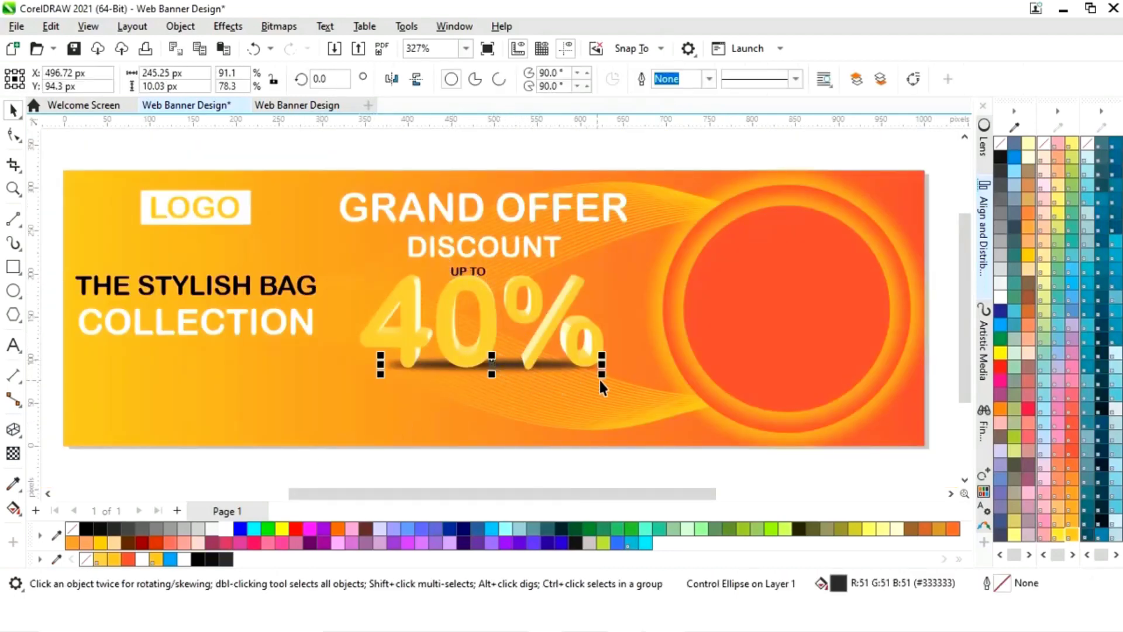
{"action": "mouse_move", "coordinate": [380, 364]}
{"action": "left_mouse_down"}
{"action": "mouse_move", "coordinate": [393, 363]}
{"action": "mouse_move", "coordinate": [373, 411]}
{"action": "mouse_move", "coordinate": [378, 363]}
{"action": "left_mouse_up"}
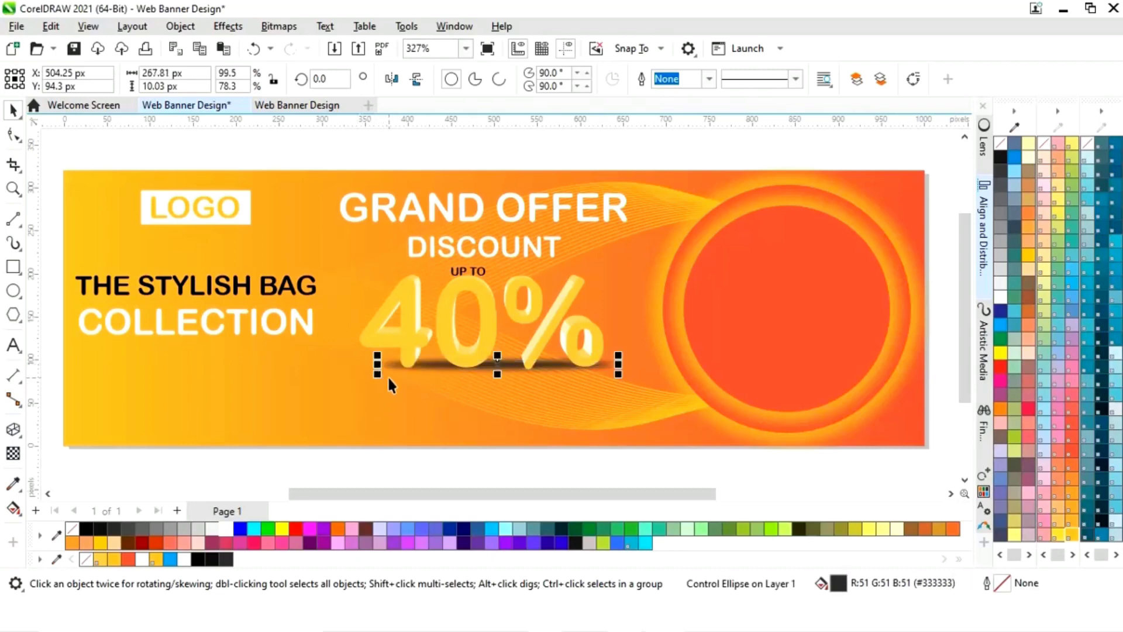
{"action": "left_click", "coordinate": [370, 460]}
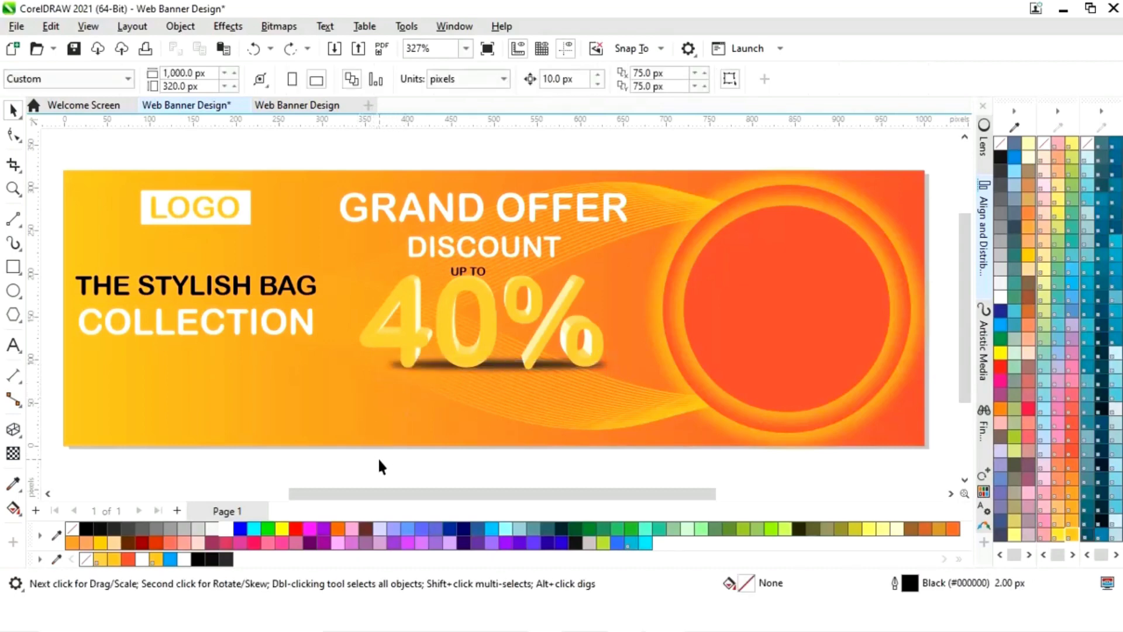
{"action": "left_click", "coordinate": [16, 349]}
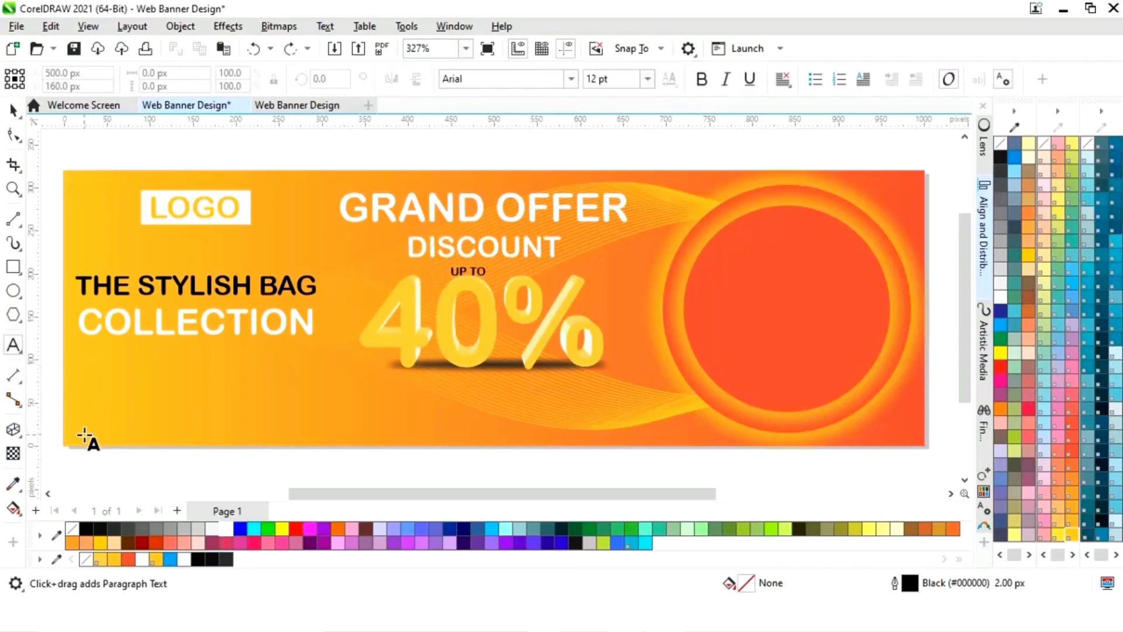
{"action": "left_click", "coordinate": [85, 435]}
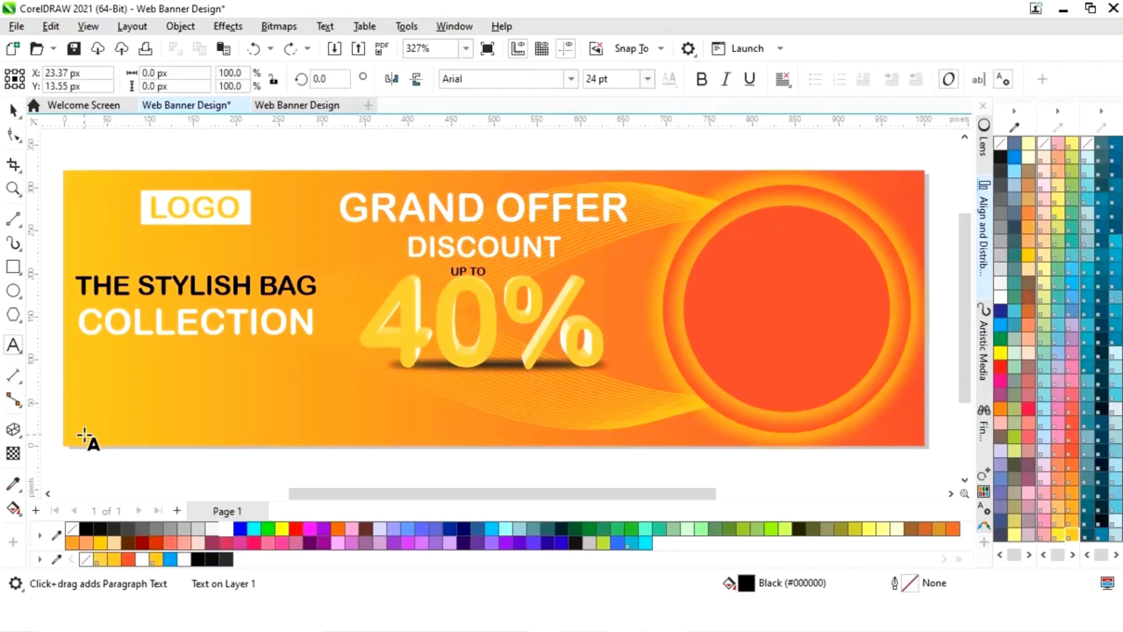
{"action": "type", "text": "WWW.yourwebsite"}
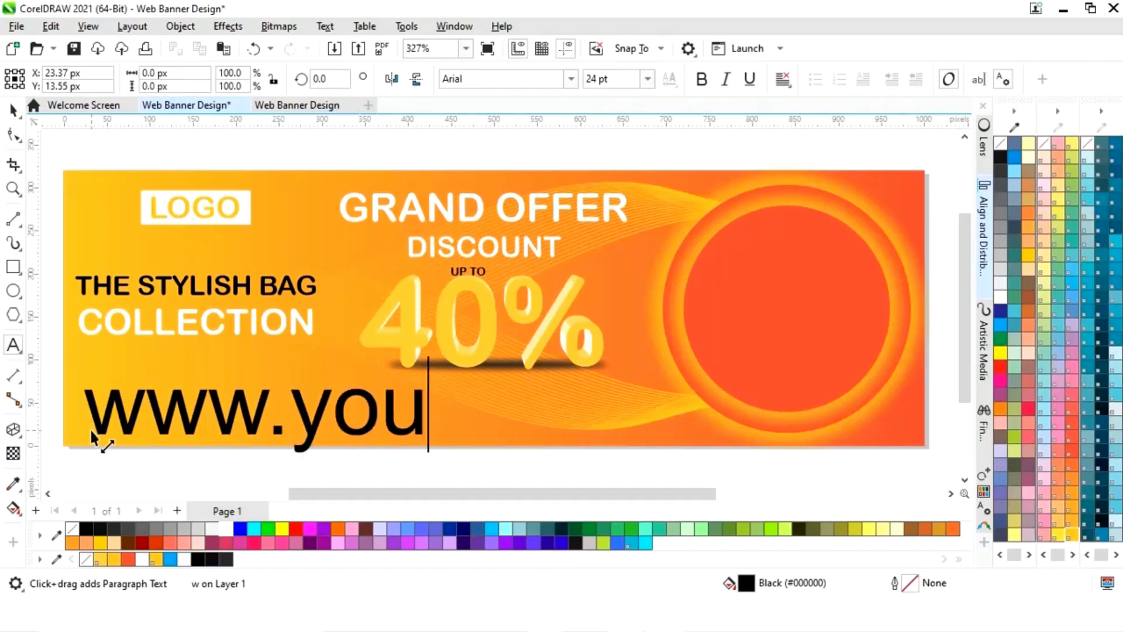
{"action": "type", "text": ".com"}
{"action": "left_click", "coordinate": [13, 109]}
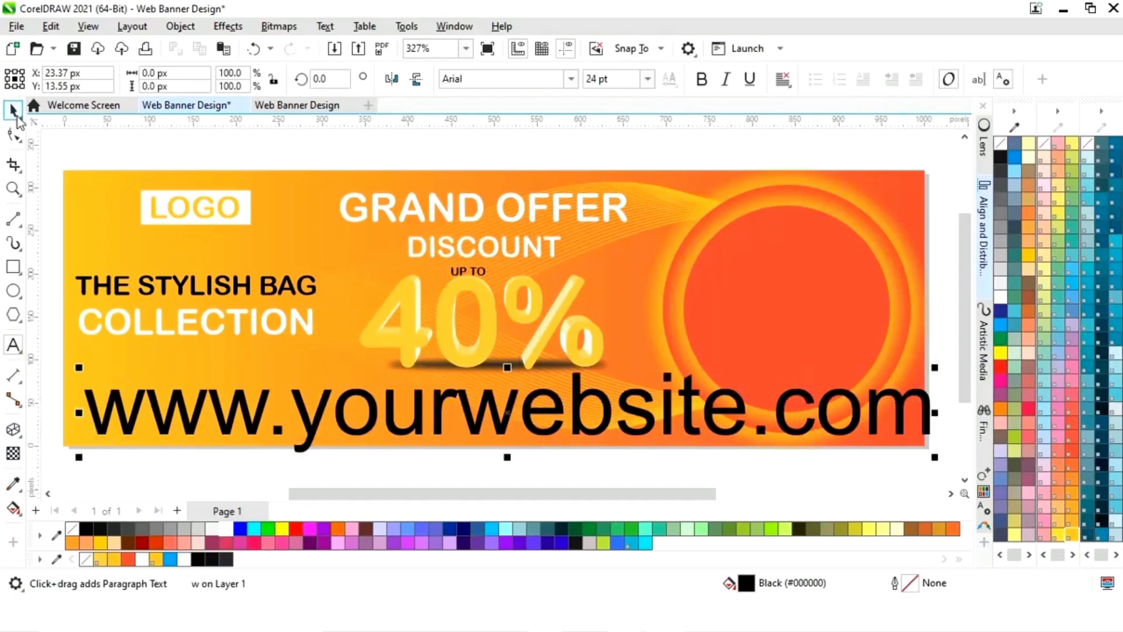
Step: Shrink the website text to about 2.6 pt, place it just below "COLLECTION" and centre it horizontally with the heading
{"action": "left_click_drag", "start_coordinate": [935, 367], "coordinate": [250, 332]}
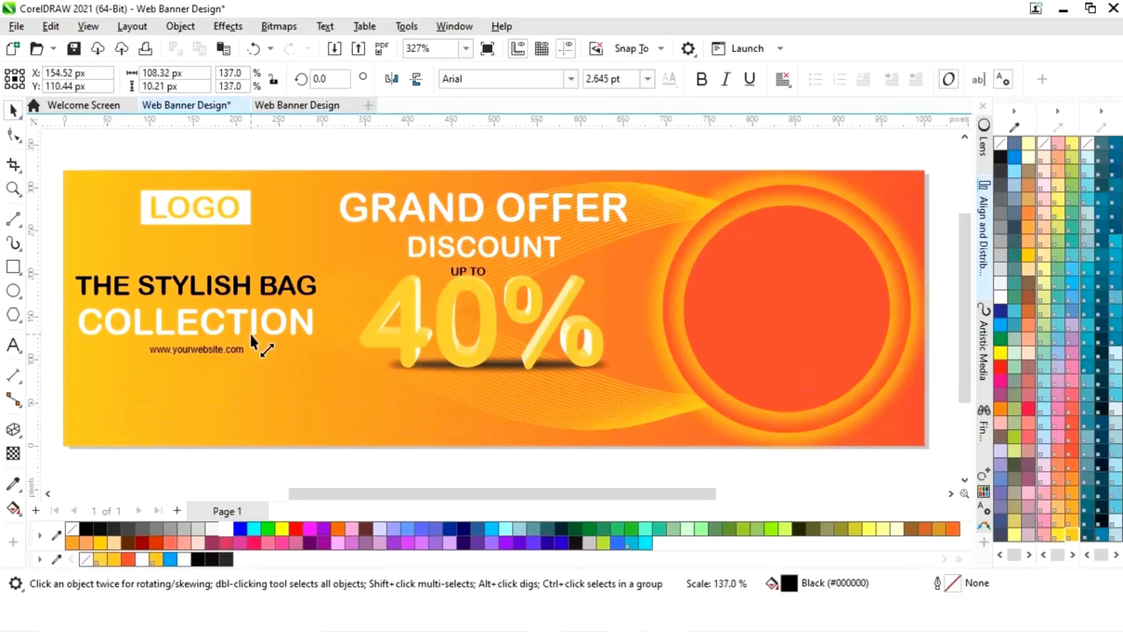
{"action": "left_click", "coordinate": [220, 328], "text": "shift"}
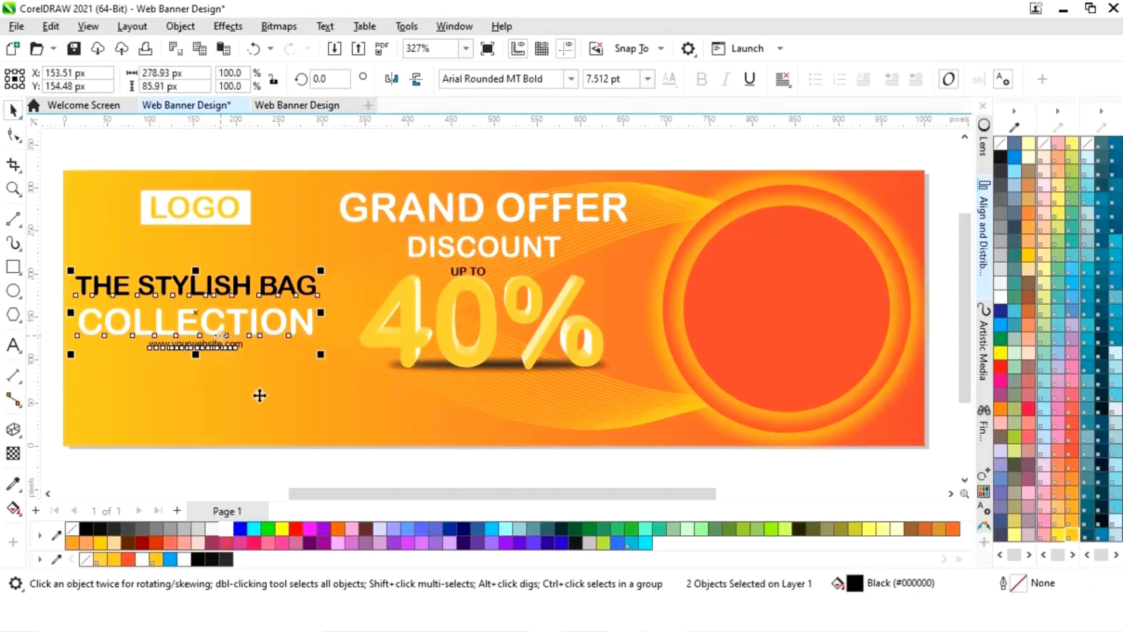
{"action": "left_click", "coordinate": [257, 459]}
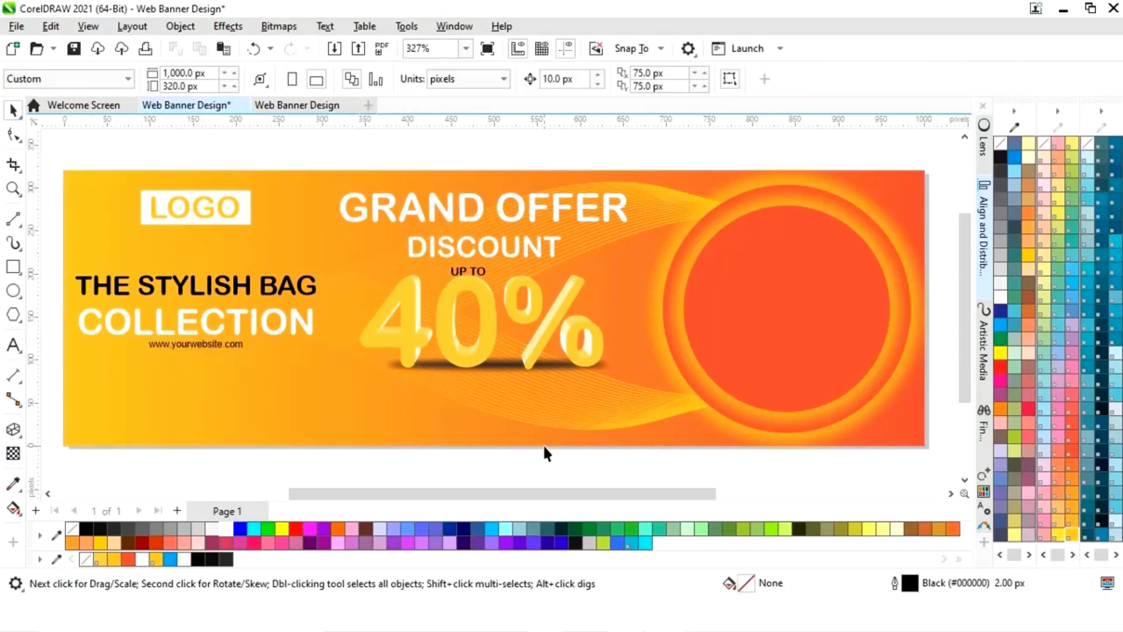
Step: Compress the line-wave group to about 258 px high and lower its upper wave beside the large circle
{"action": "left_click", "coordinate": [543, 443]}
{"action": "left_click_drag", "start_coordinate": [486, 437], "coordinate": [479, 420]}
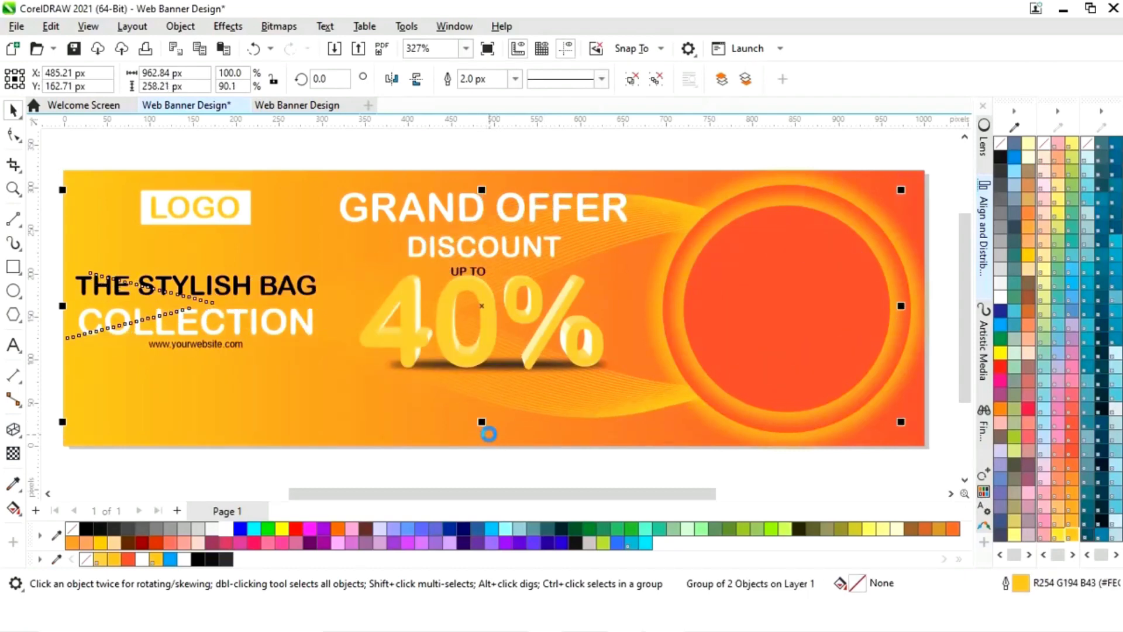
{"action": "right_click", "coordinate": [581, 258]}
{"action": "key", "text": "Escape"}
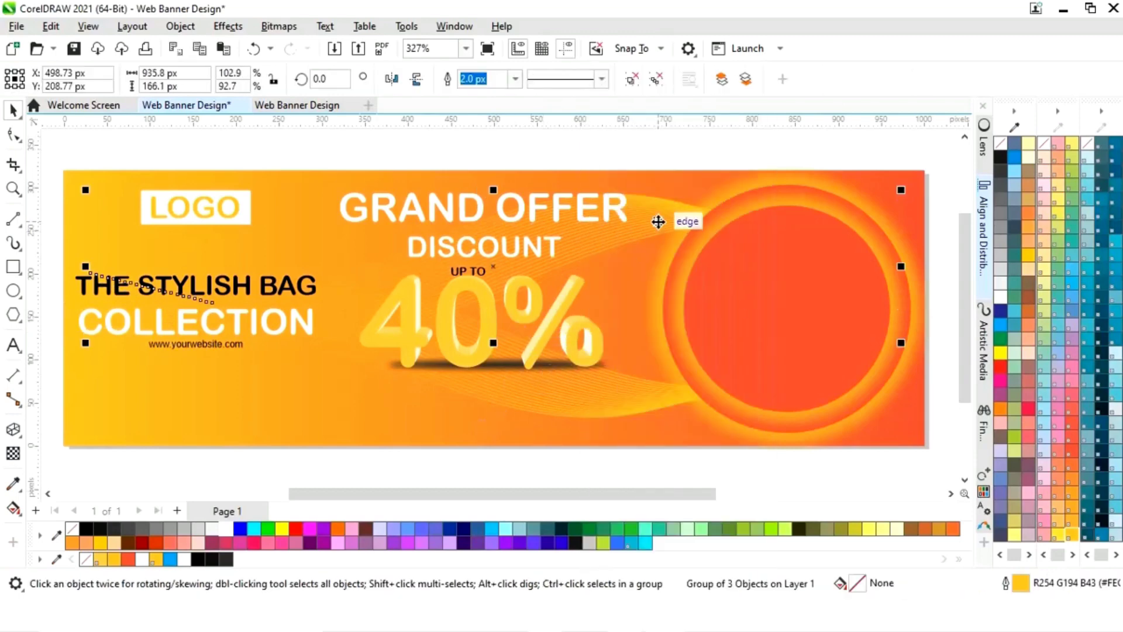
{"action": "left_click", "coordinate": [623, 149]}
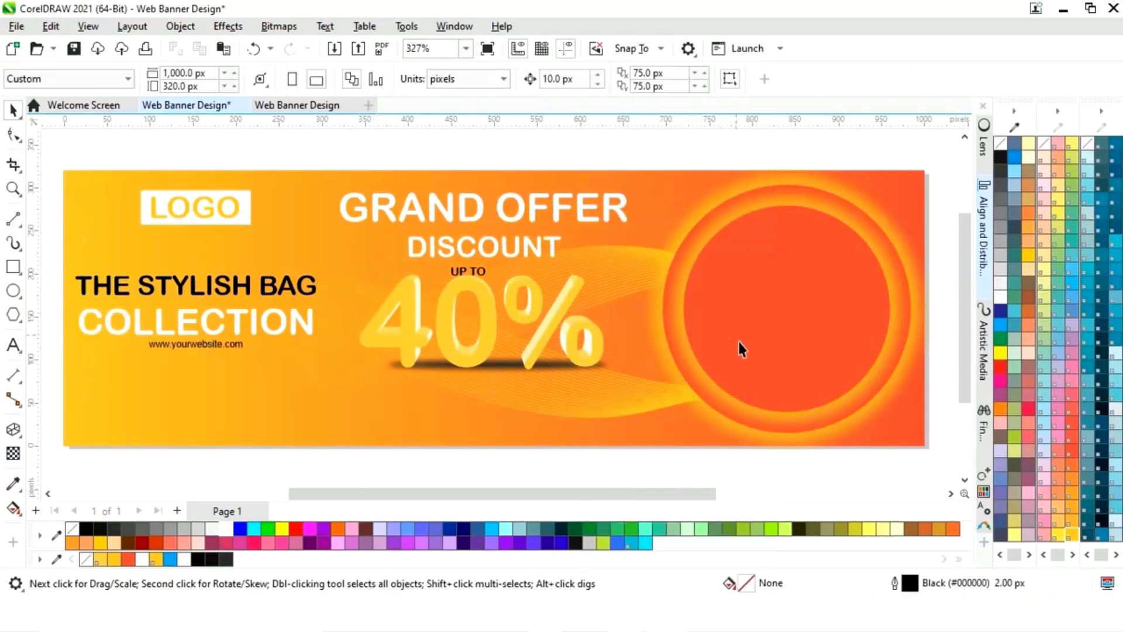
Step: Switch to the Images folder in File Explorer and import Bag.png into the banner document in CorelDRAW
{"action": "key", "text": "alt+Tab"}
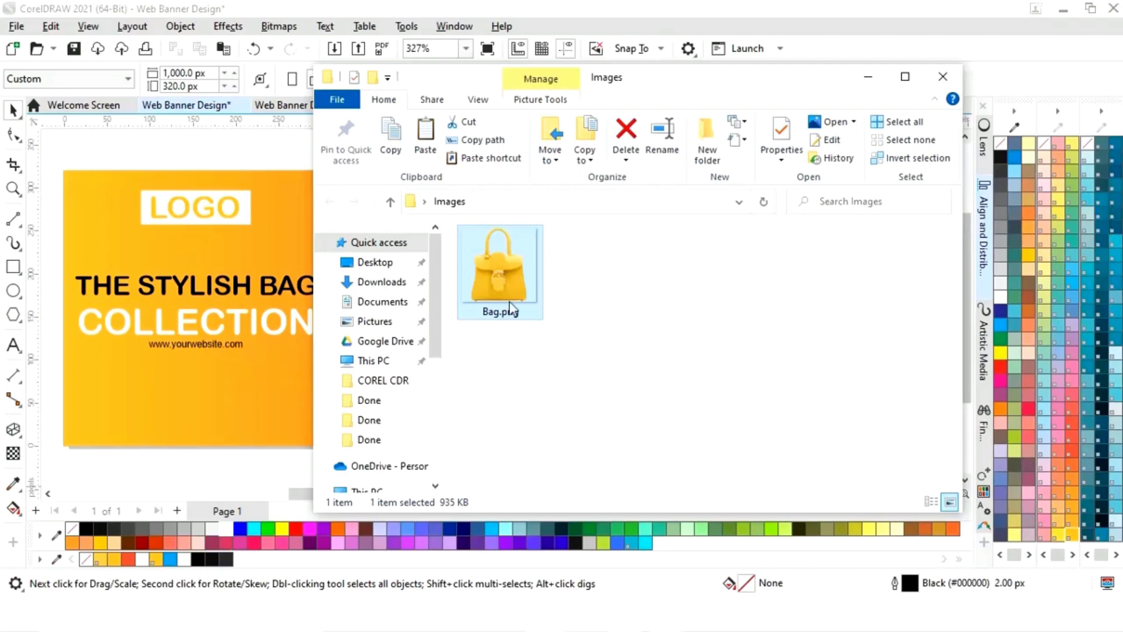
{"action": "left_click_drag", "start_coordinate": [510, 309], "coordinate": [94, 368]}
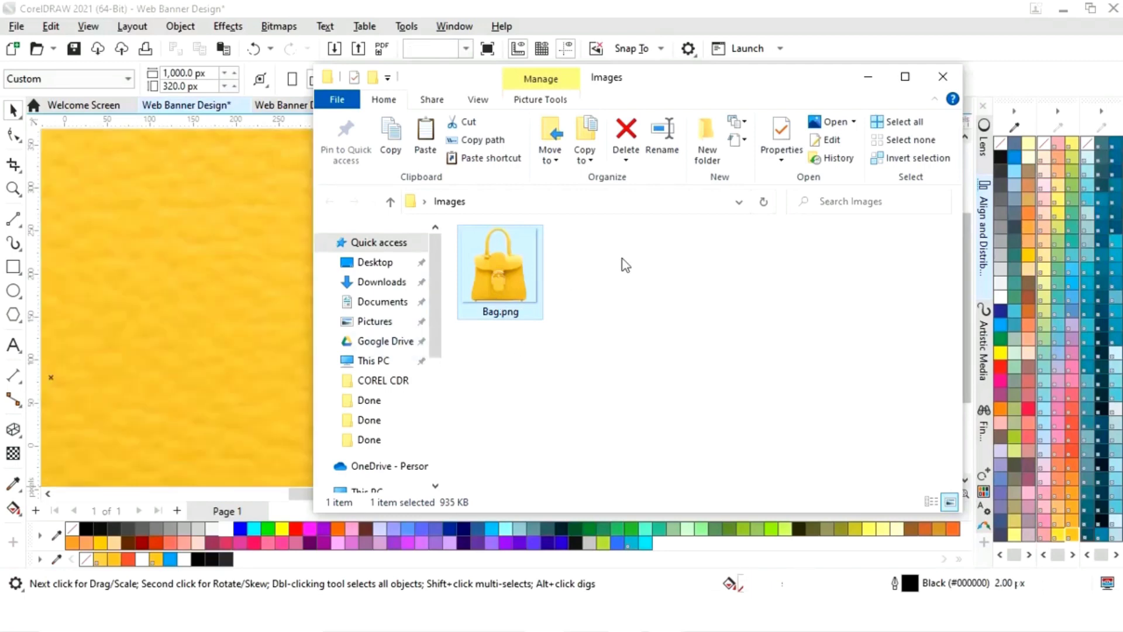
{"action": "left_click", "coordinate": [868, 76]}
{"action": "scroll", "coordinate": [811, 237], "scroll_direction": "down", "scroll_amount": 5}
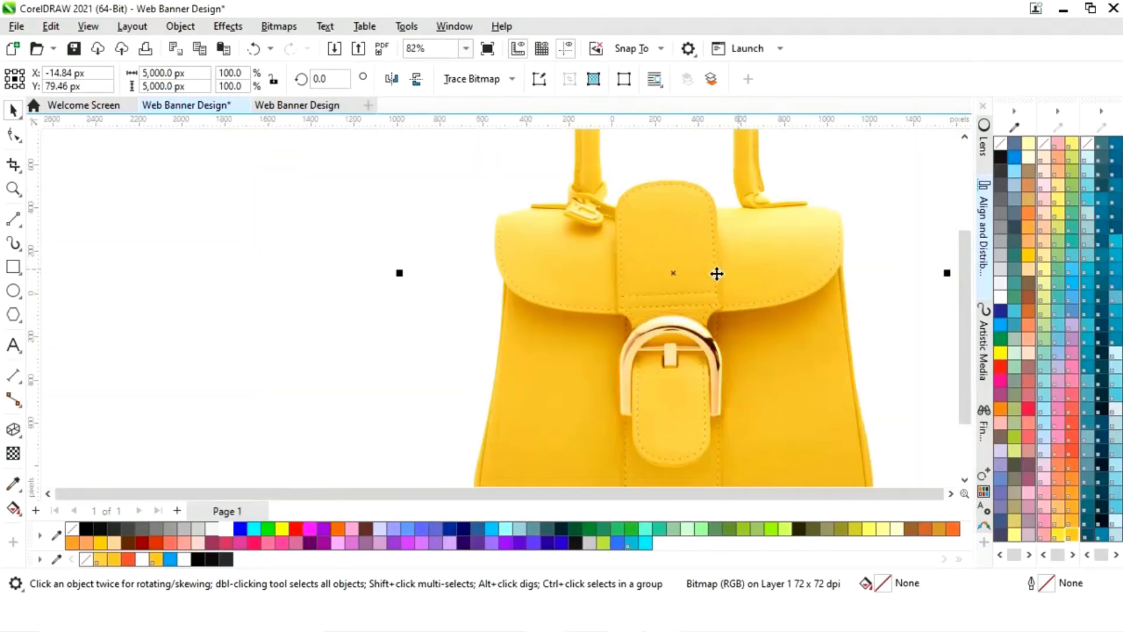
Step: Shrink the bag image to about 218 px square and place it inside the large circle on the banner
{"action": "left_click_drag", "start_coordinate": [802, 203], "coordinate": [719, 289]}
{"action": "key", "text": "F4"}
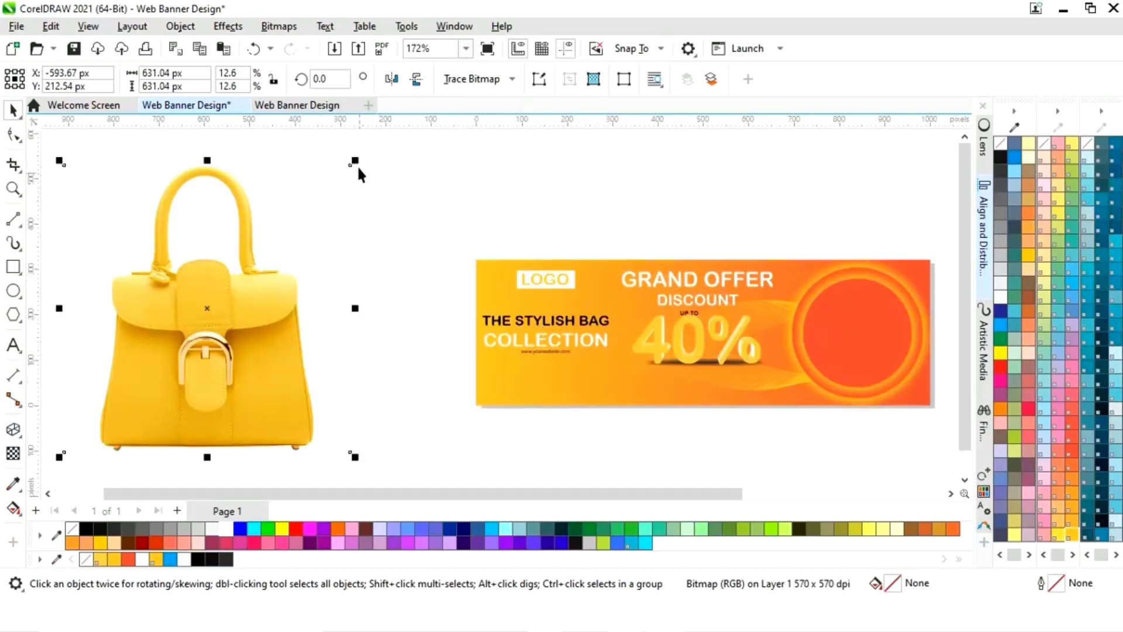
{"action": "left_click_drag", "start_coordinate": [355, 162], "coordinate": [185, 349]}
{"action": "left_click_drag", "start_coordinate": [126, 406], "coordinate": [876, 337]}
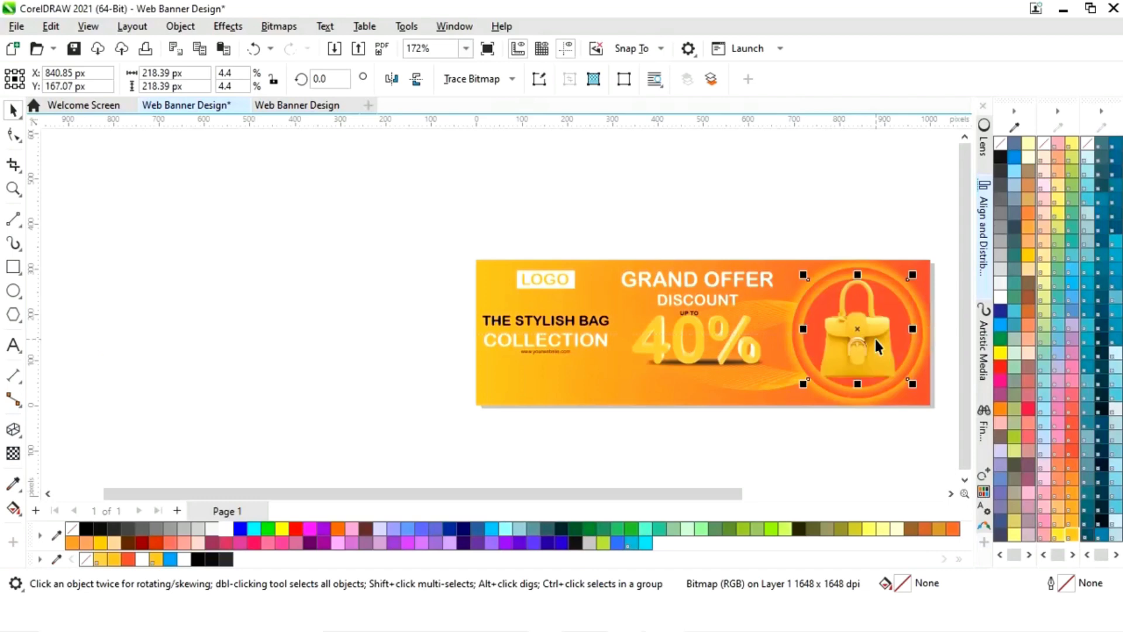
{"action": "key", "text": "F4"}
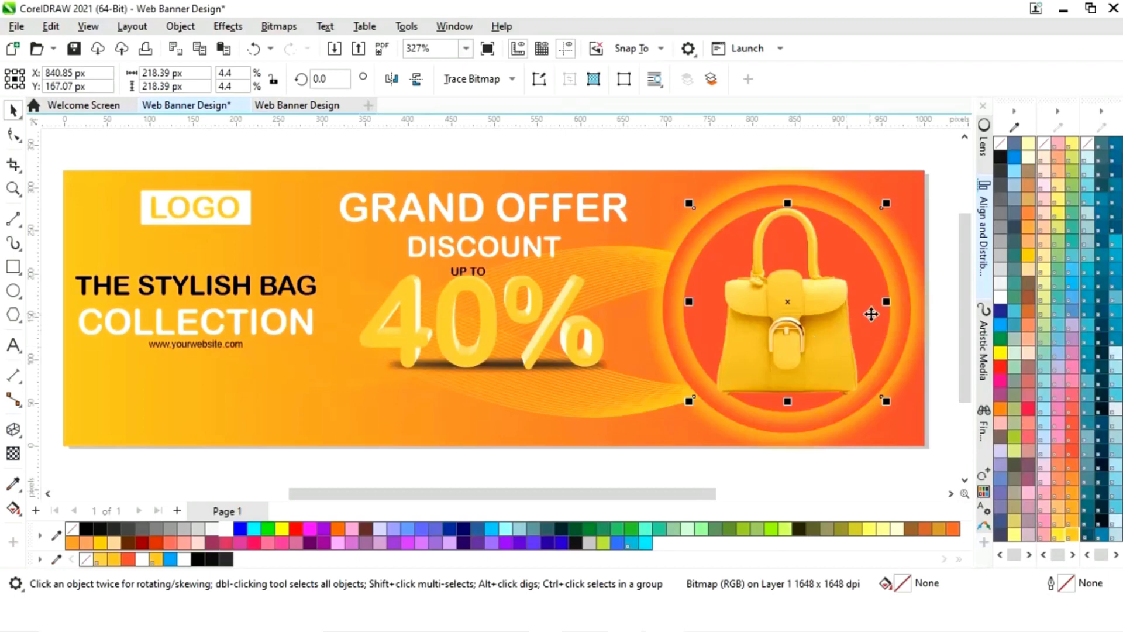
Step: Enlarge the bag image to about 255 px square and lower it so its base sits just above the banner's lower edge
{"action": "left_click_drag", "start_coordinate": [802, 352], "coordinate": [806, 388]}
{"action": "left_click_drag", "start_coordinate": [890, 241], "coordinate": [918, 243]}
{"action": "left_click_drag", "start_coordinate": [805, 358], "coordinate": [803, 348]}
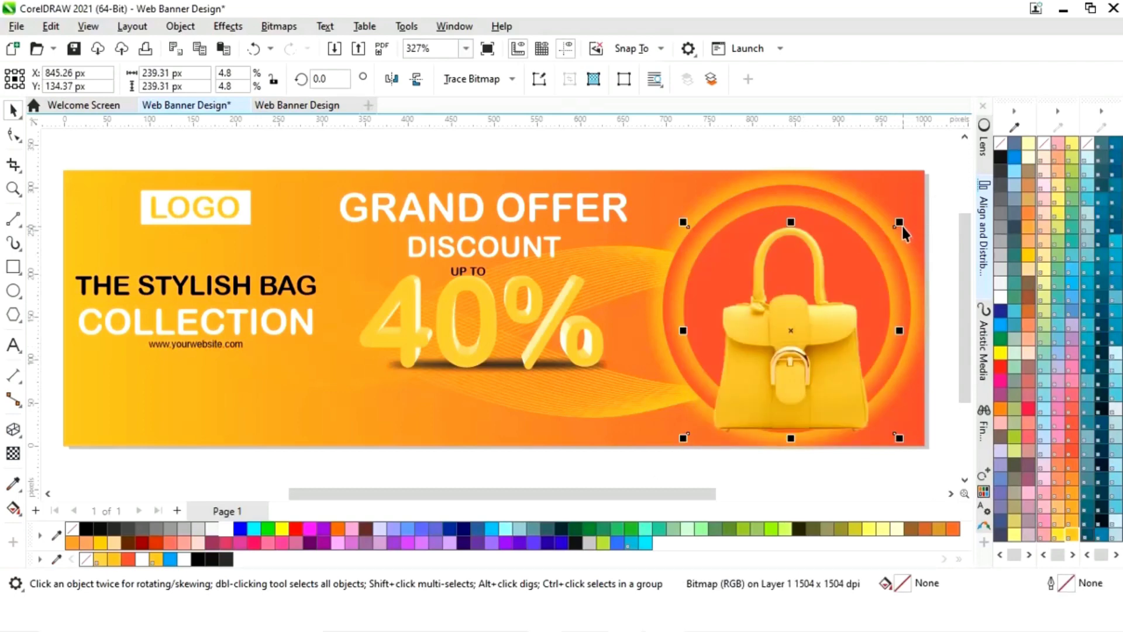
{"action": "left_click_drag", "start_coordinate": [901, 224], "coordinate": [921, 231]}
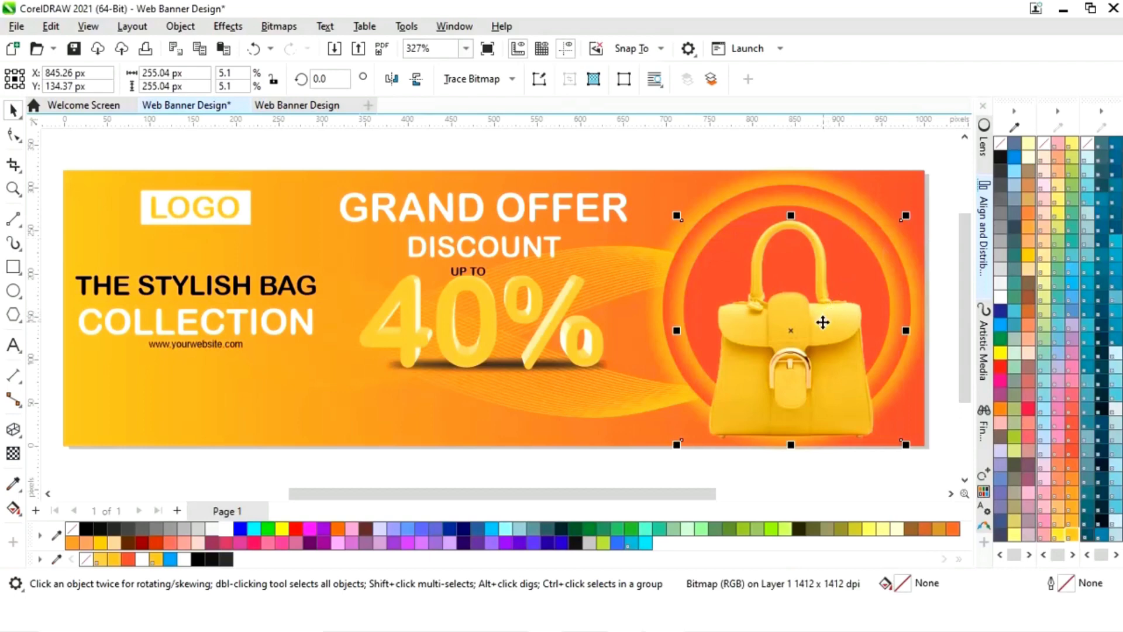
{"action": "left_click_drag", "start_coordinate": [822, 321], "coordinate": [819, 335]}
Step: Duplicate the dark shadow ellipse from under the "40%" text and place the copy beneath the bag
{"action": "left_click", "coordinate": [420, 458]}
{"action": "left_click_drag", "start_coordinate": [348, 462], "coordinate": [658, 330]}
{"action": "left_click_drag", "start_coordinate": [502, 363], "coordinate": [795, 434]}
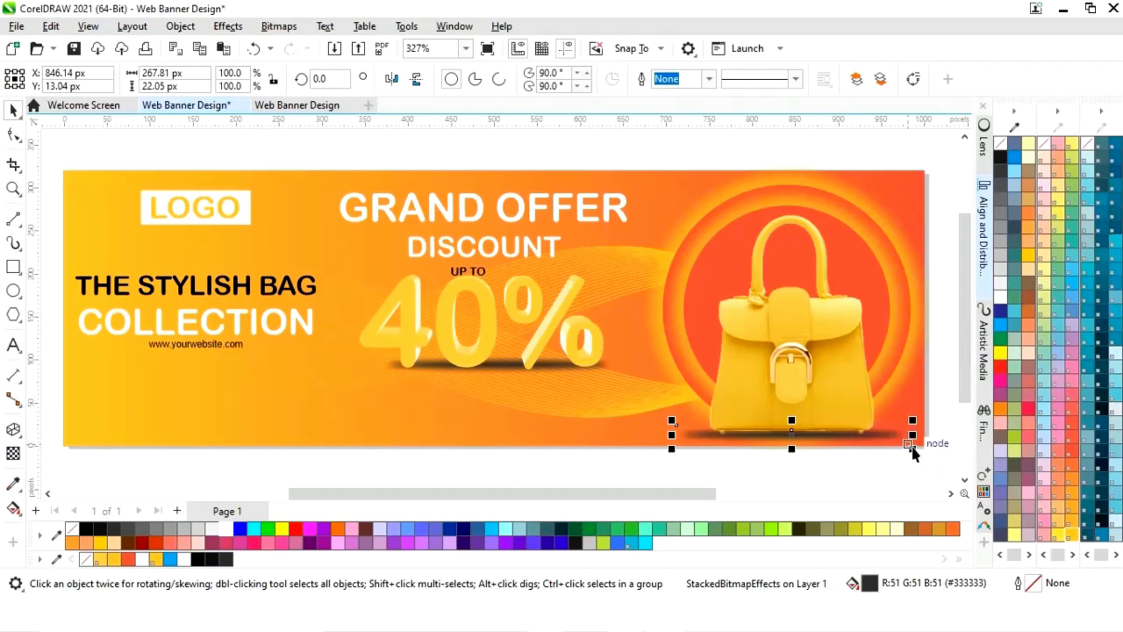
{"action": "left_click_drag", "start_coordinate": [913, 449], "coordinate": [914, 450]}
Step: Shrink the bag's shadow to about 211 × 19 px so it roughly matches the width of the bag's base
{"action": "key", "text": "z"}
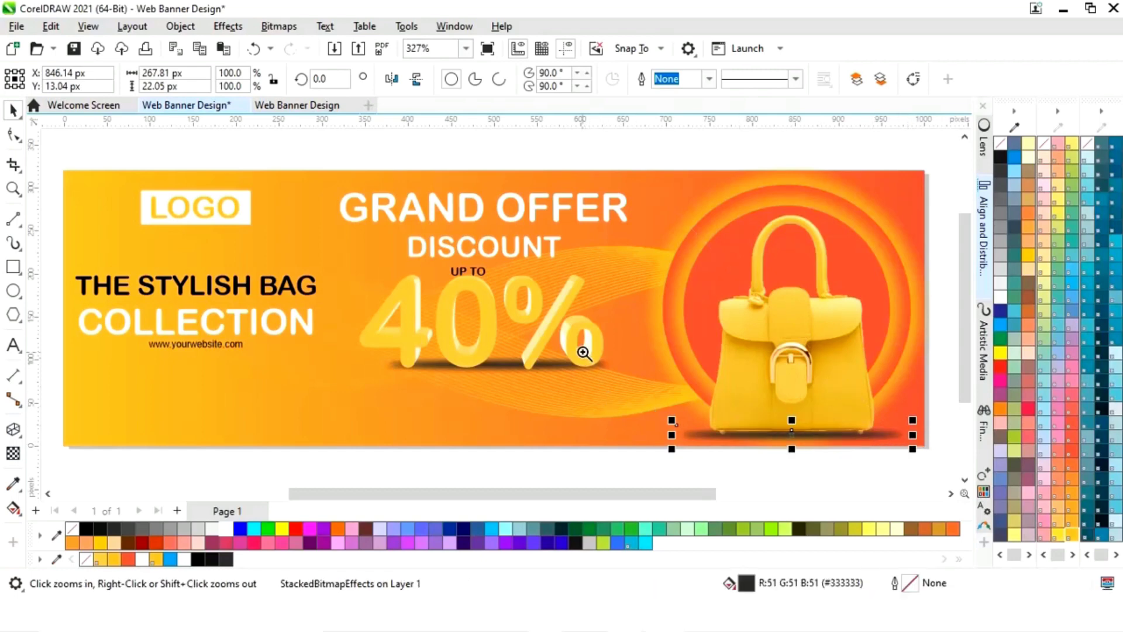
{"action": "left_click_drag", "start_coordinate": [597, 348], "coordinate": [948, 452]}
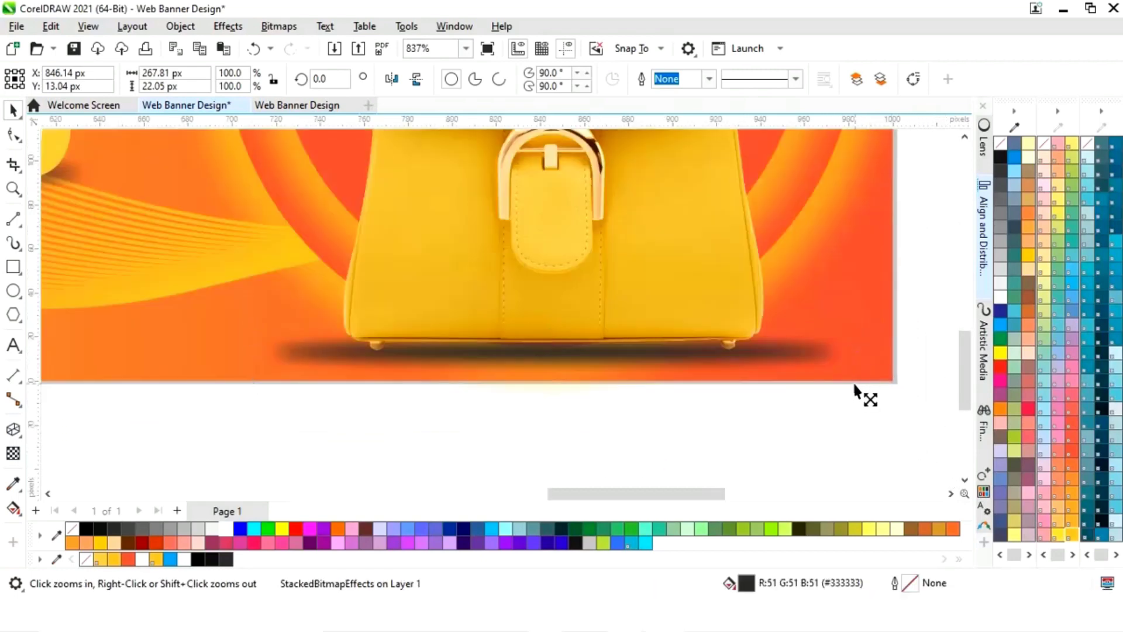
{"action": "left_click_drag", "start_coordinate": [853, 382], "coordinate": [821, 383]}
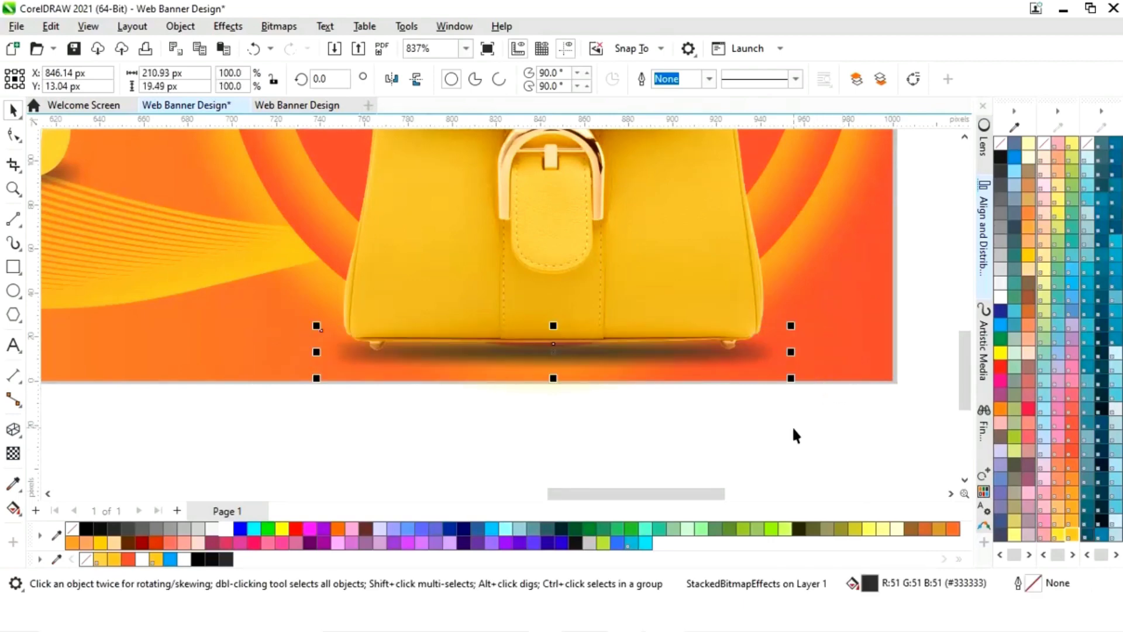
{"action": "left_click", "coordinate": [794, 431]}
{"action": "key", "text": "F3"}
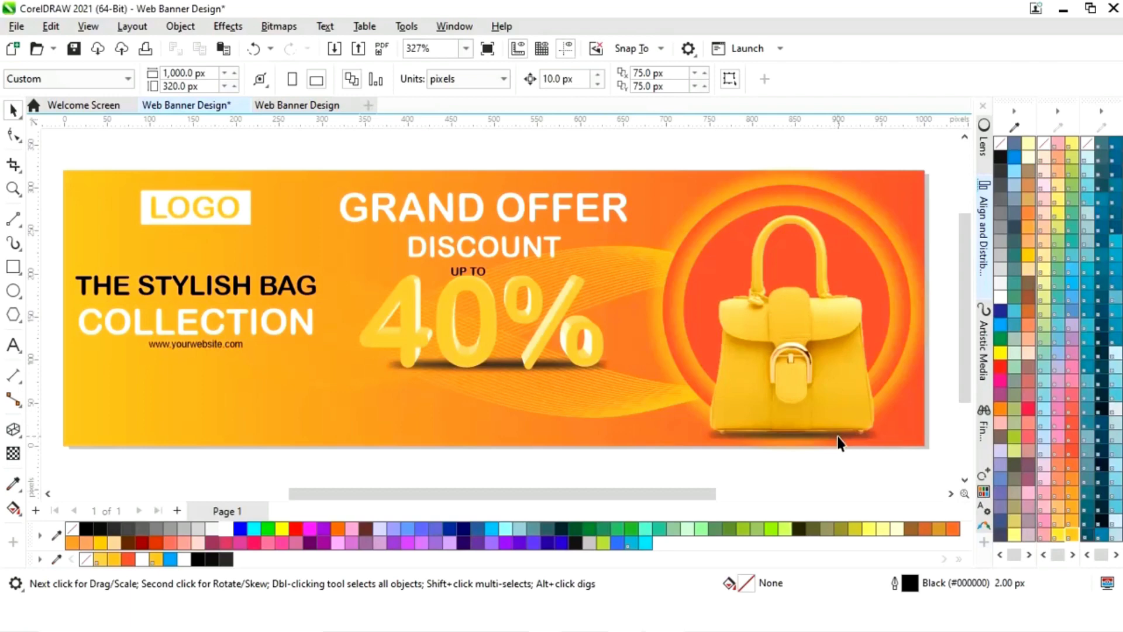
Step: Darken the fill of the shadow ellipse beneath the bag with a near-black palette colour
{"action": "left_click", "coordinate": [841, 440]}
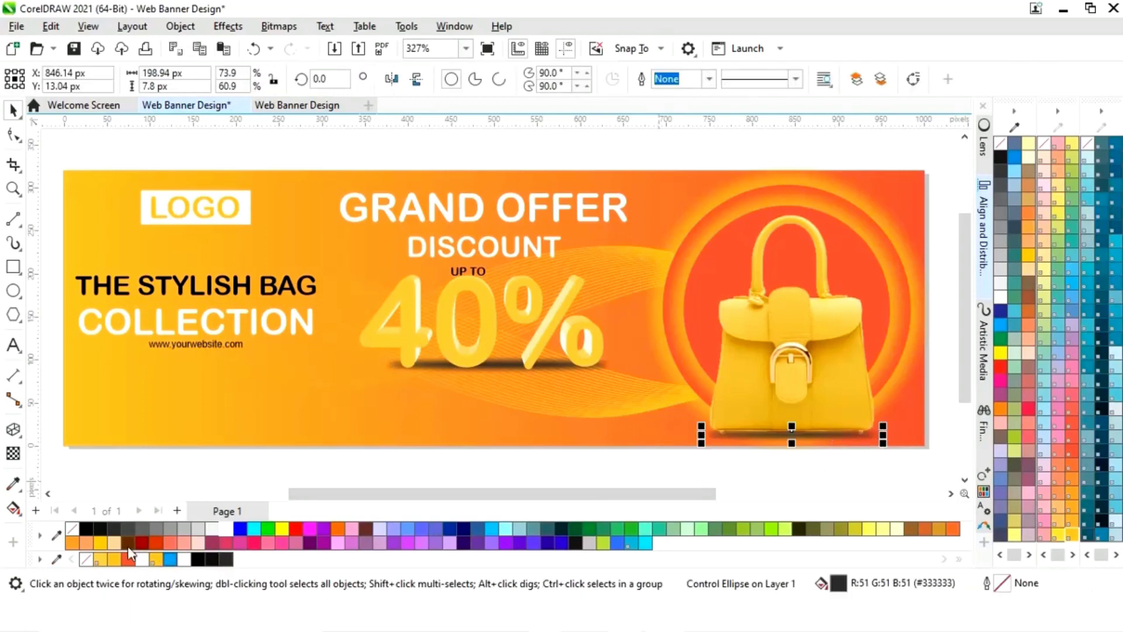
{"action": "left_click", "coordinate": [101, 530]}
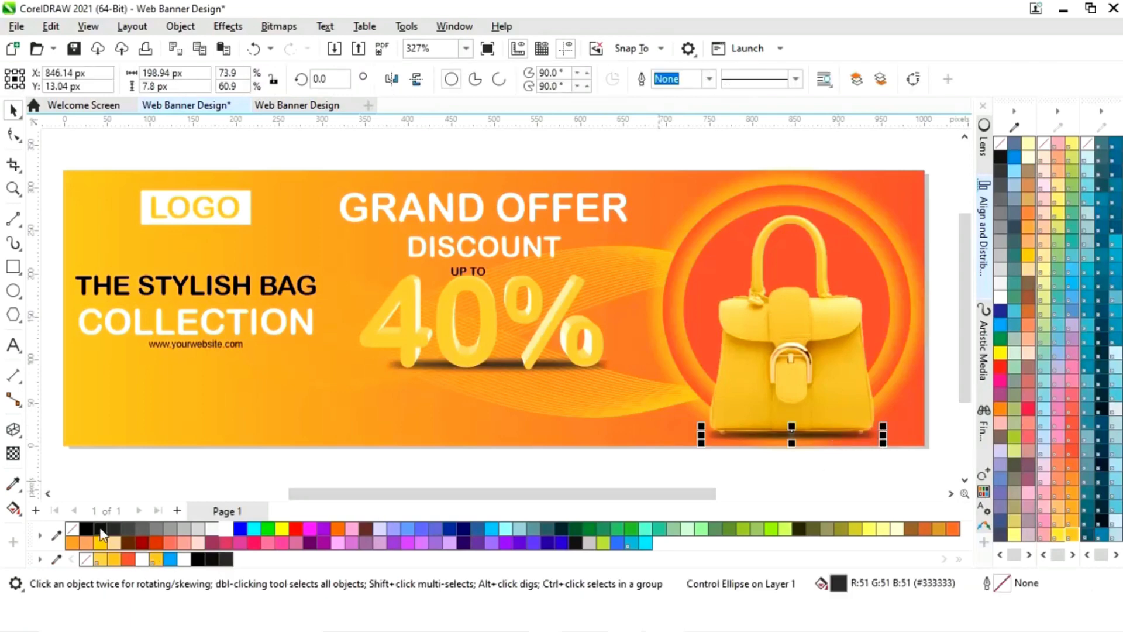
{"action": "left_click", "coordinate": [756, 465]}
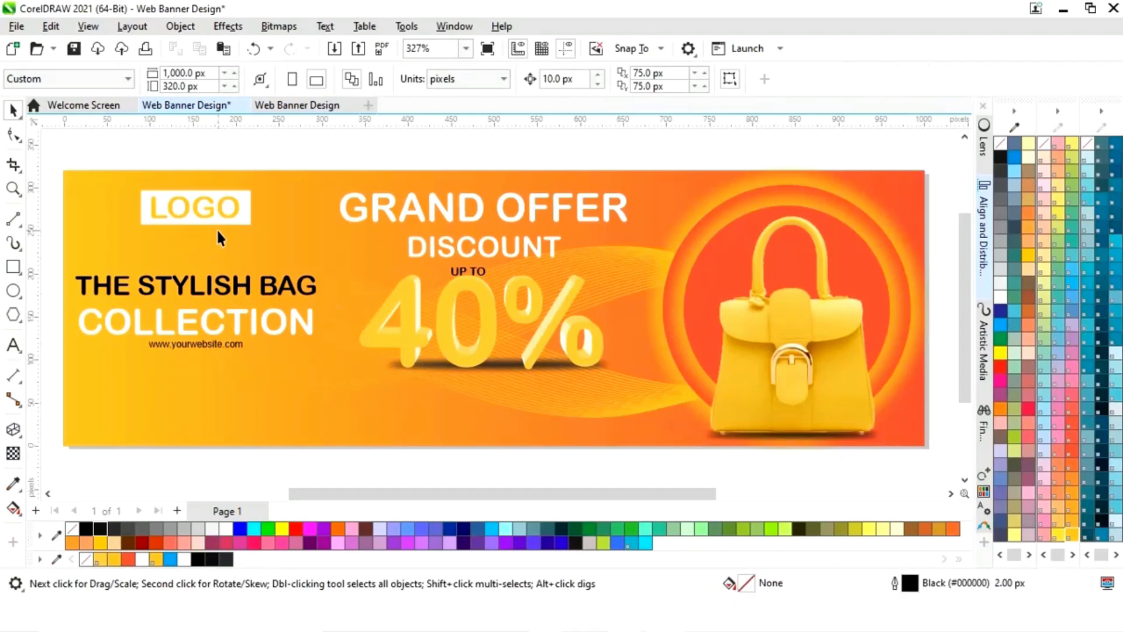
Step: Enlarge the LOGO group about its centre to about 168 × 52 px and preview the finished banner full screen
{"action": "left_click_drag", "start_coordinate": [262, 232], "coordinate": [268, 232]}
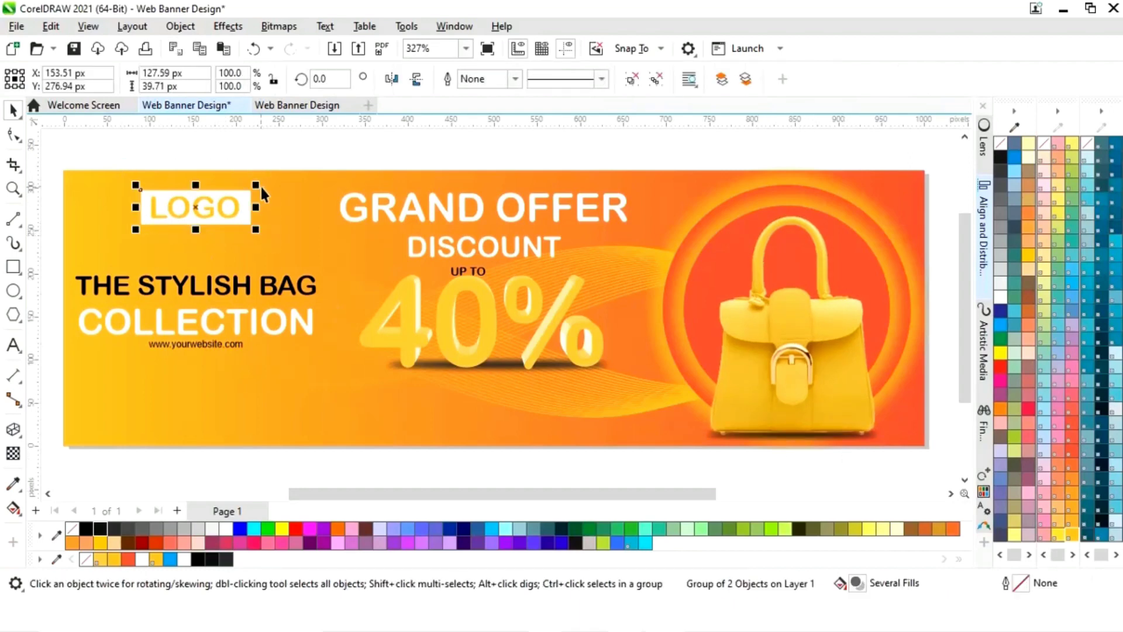
{"action": "left_click_drag", "start_coordinate": [261, 185], "coordinate": [276, 179]}
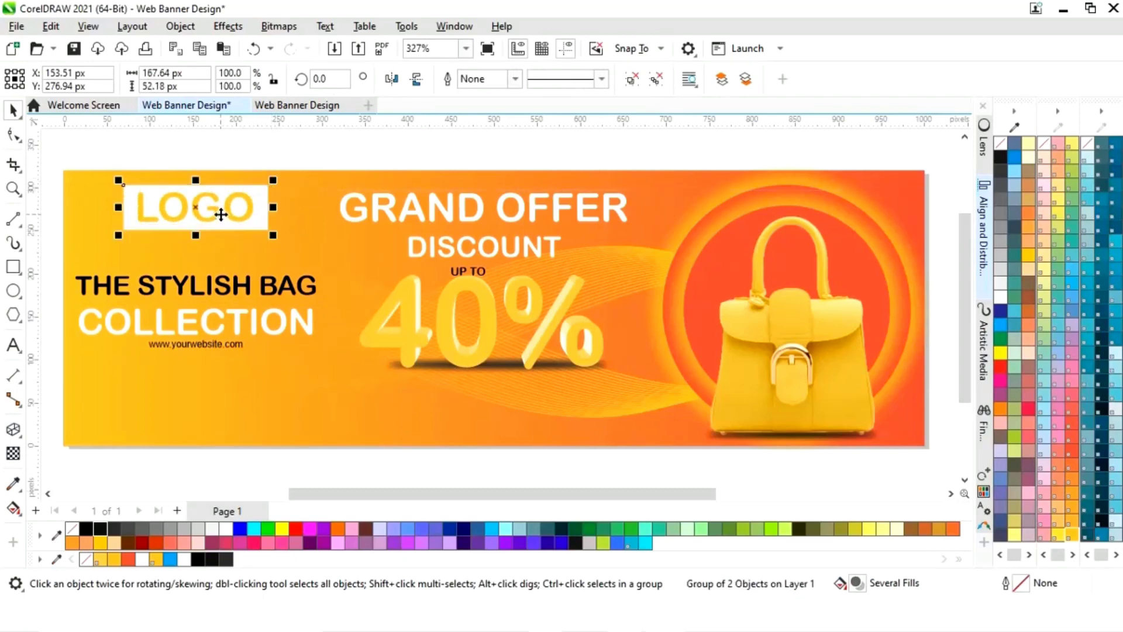
{"action": "left_click", "coordinate": [294, 153]}
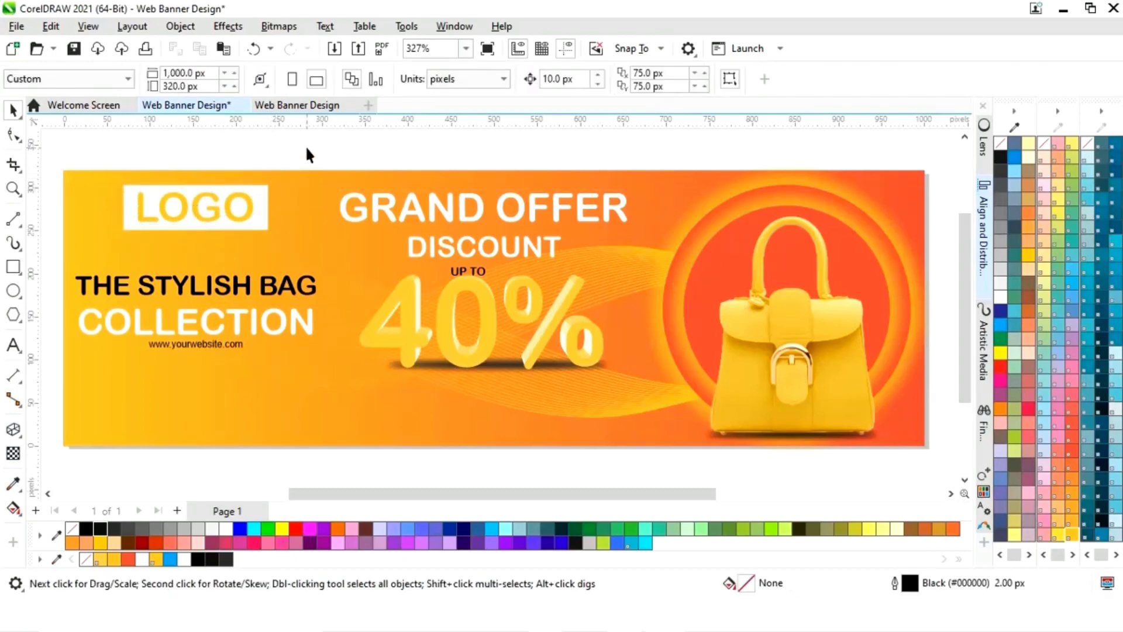
{"action": "key", "text": "F9"}
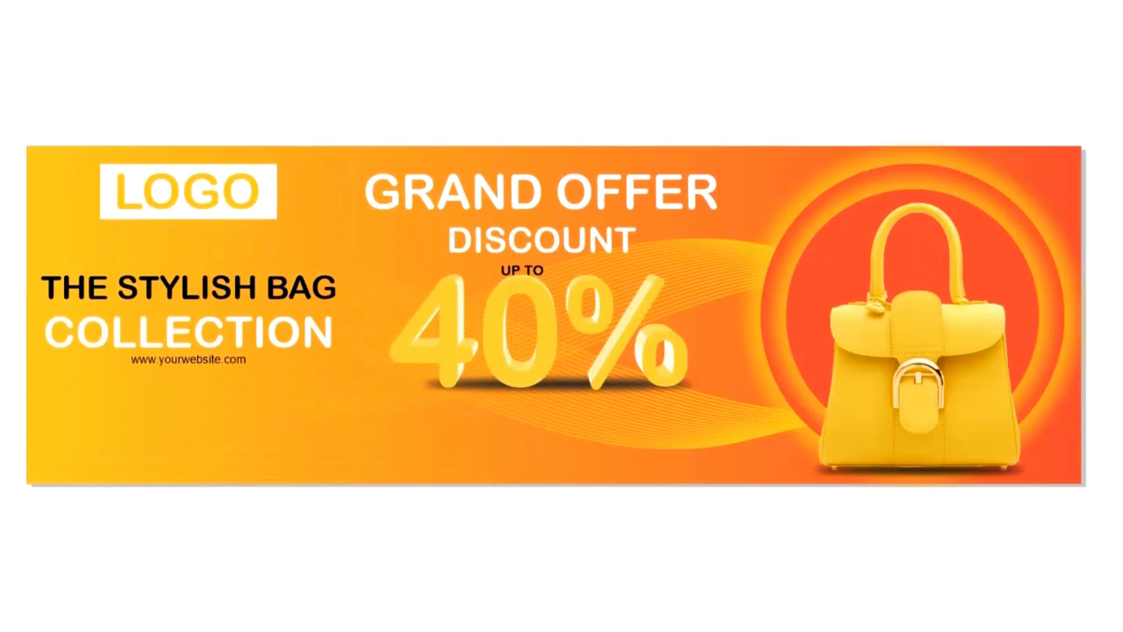